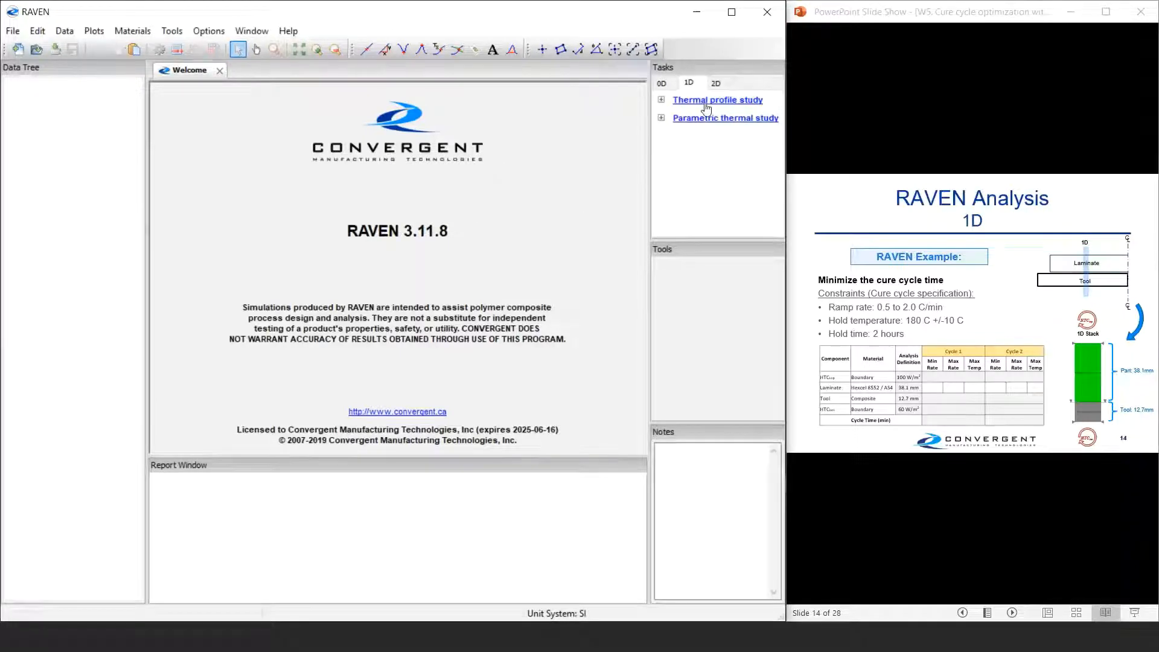
Start a new 1D thermal profile study from the available simulation tasks
click(669, 84)
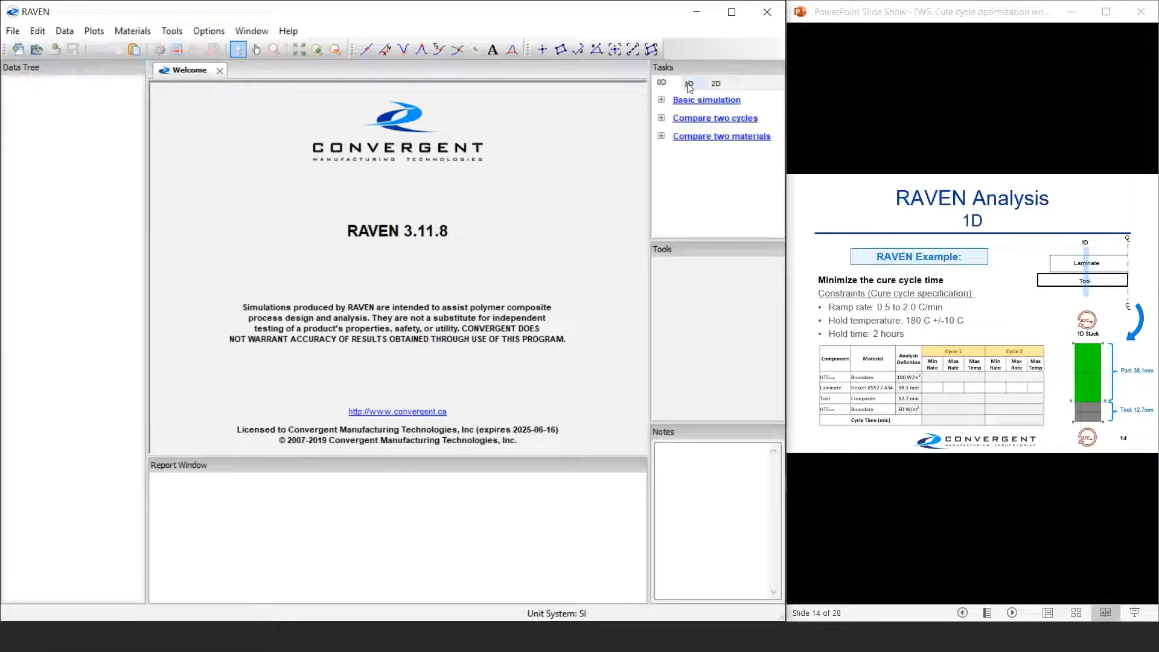
click(689, 84)
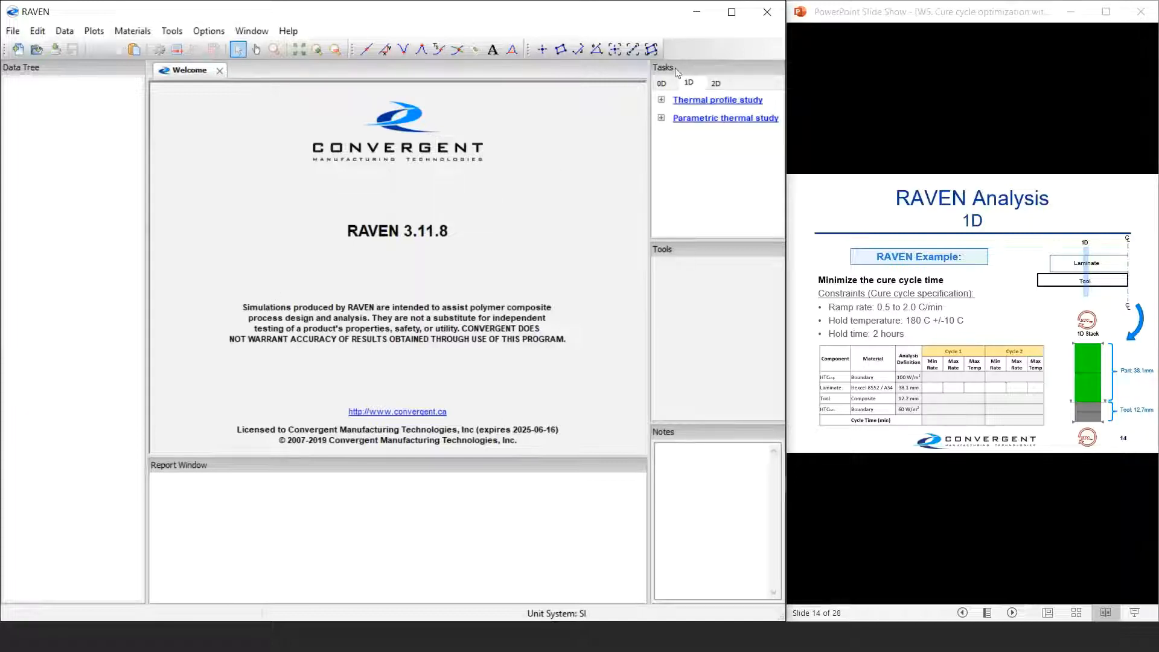
click(661, 101)
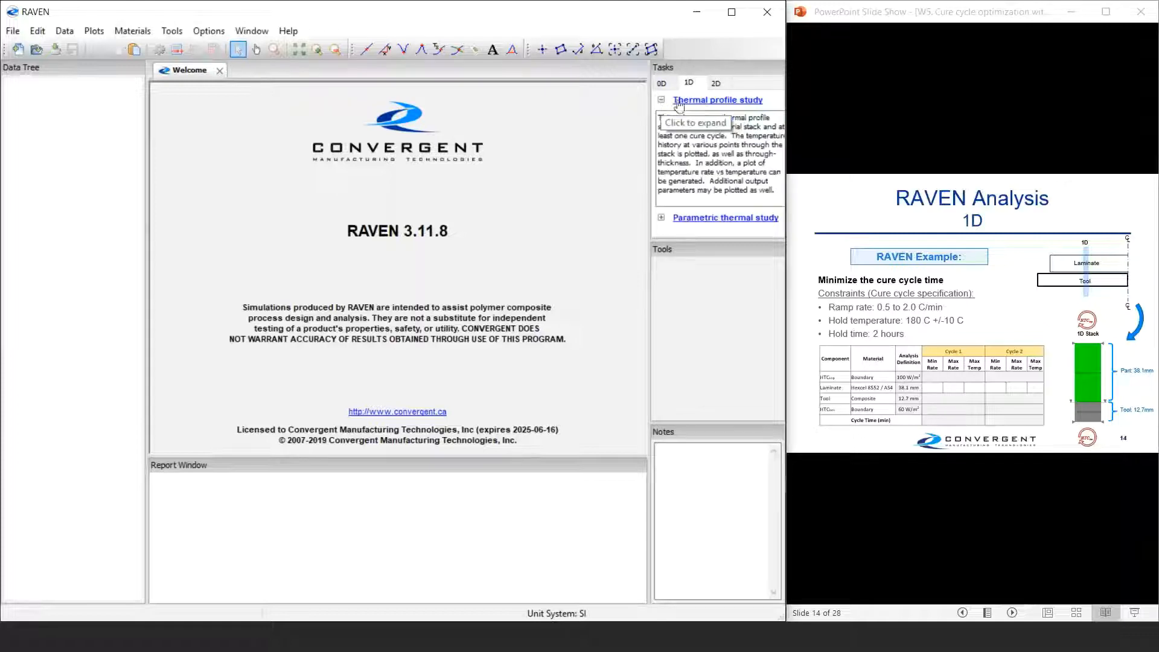
click(720, 100)
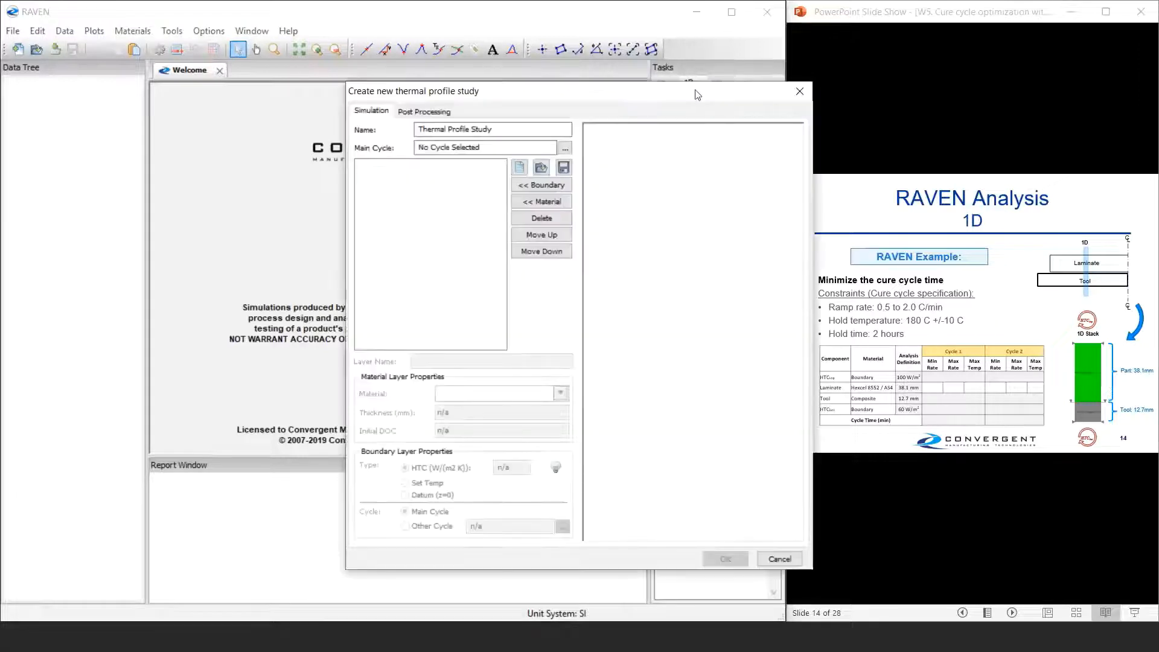
drag(655, 92, 545, 89)
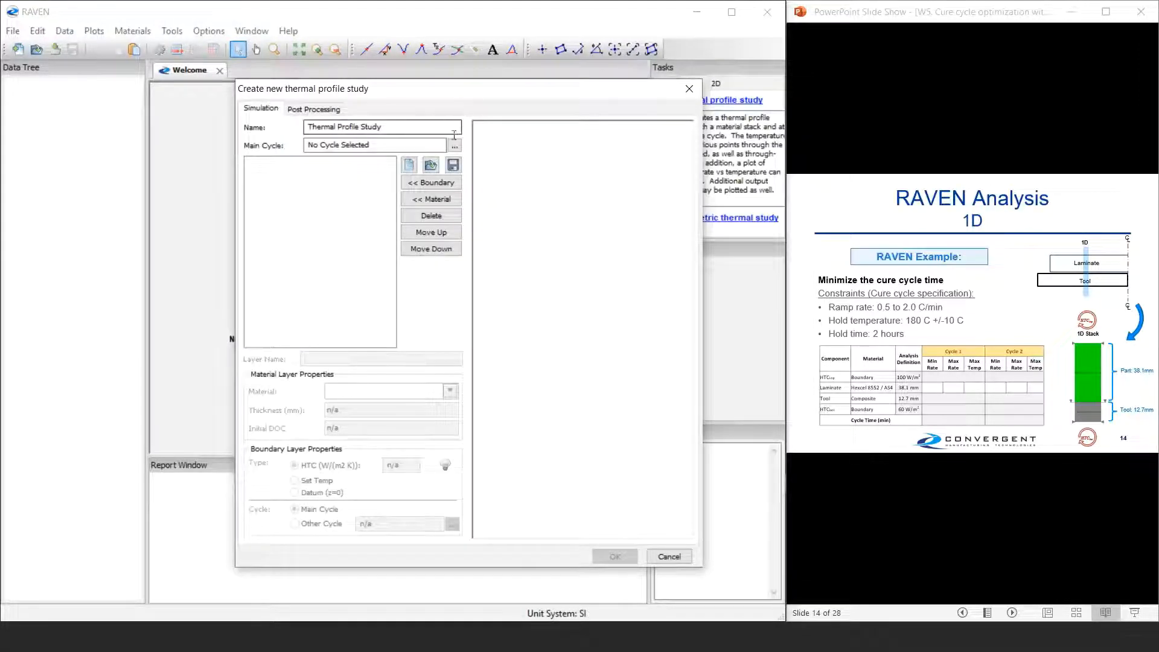
Add a boundary layer at the start of the stack with a heat transfer coefficient of 100 W/(m2 K)
click(411, 183)
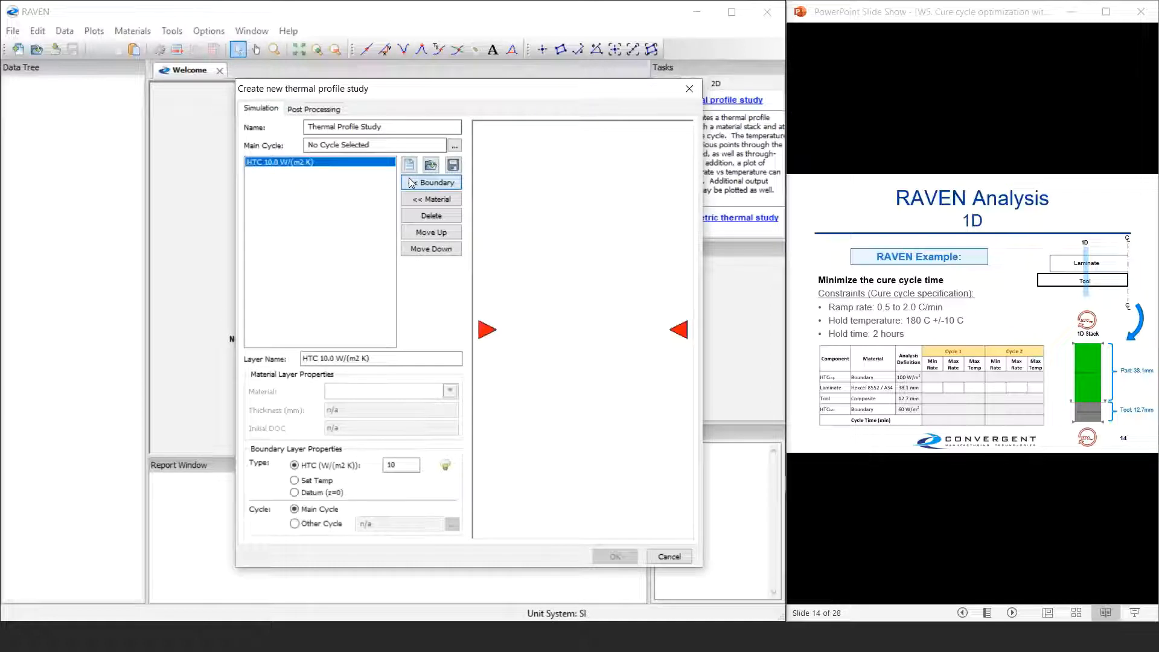
click(414, 466)
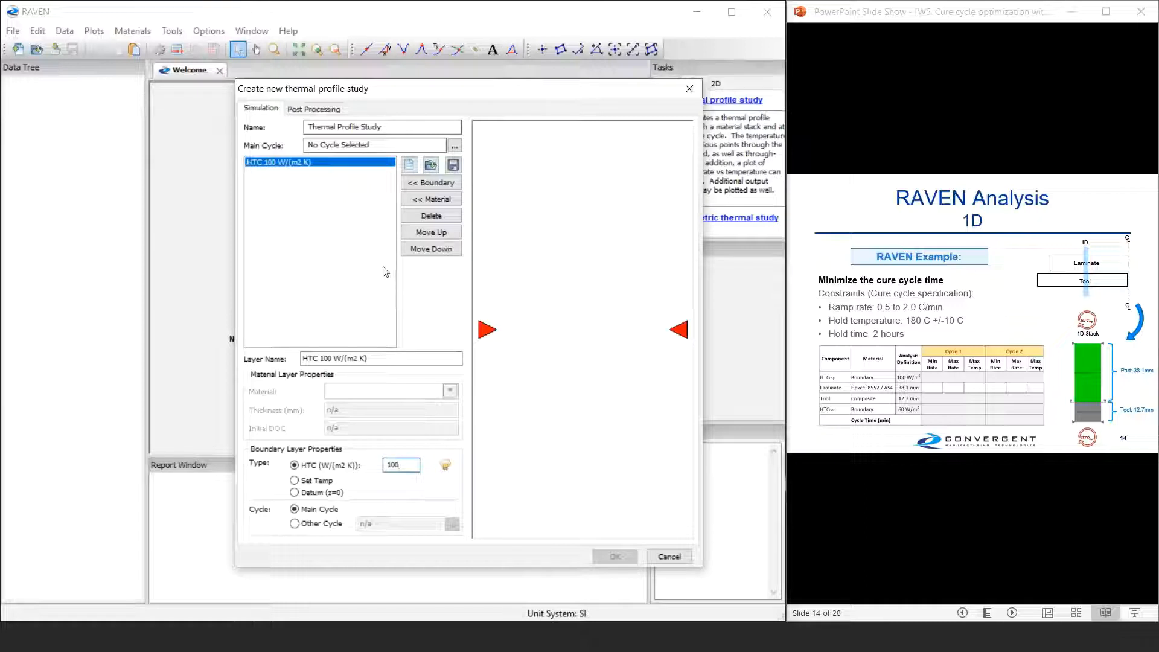
click(447, 467)
Add a laminate layer of HEXCEL 8552/AS4 Tape (open lit.) with a thickness of 38.1 mm
click(460, 199)
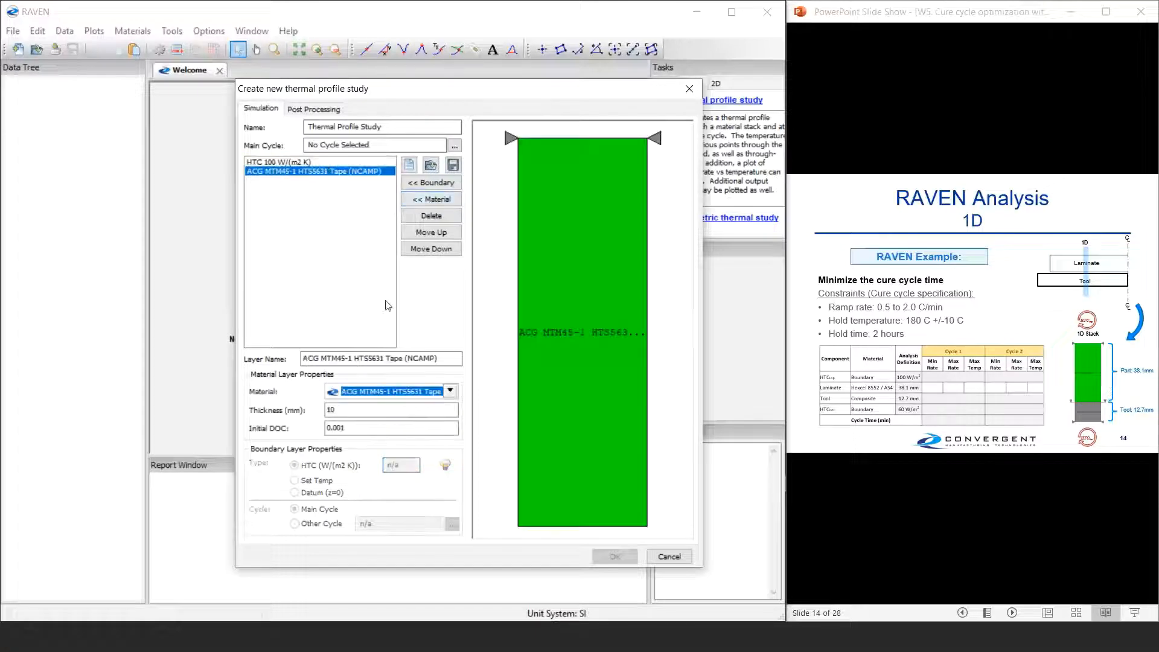
click(450, 391)
mouse_move(446, 410)
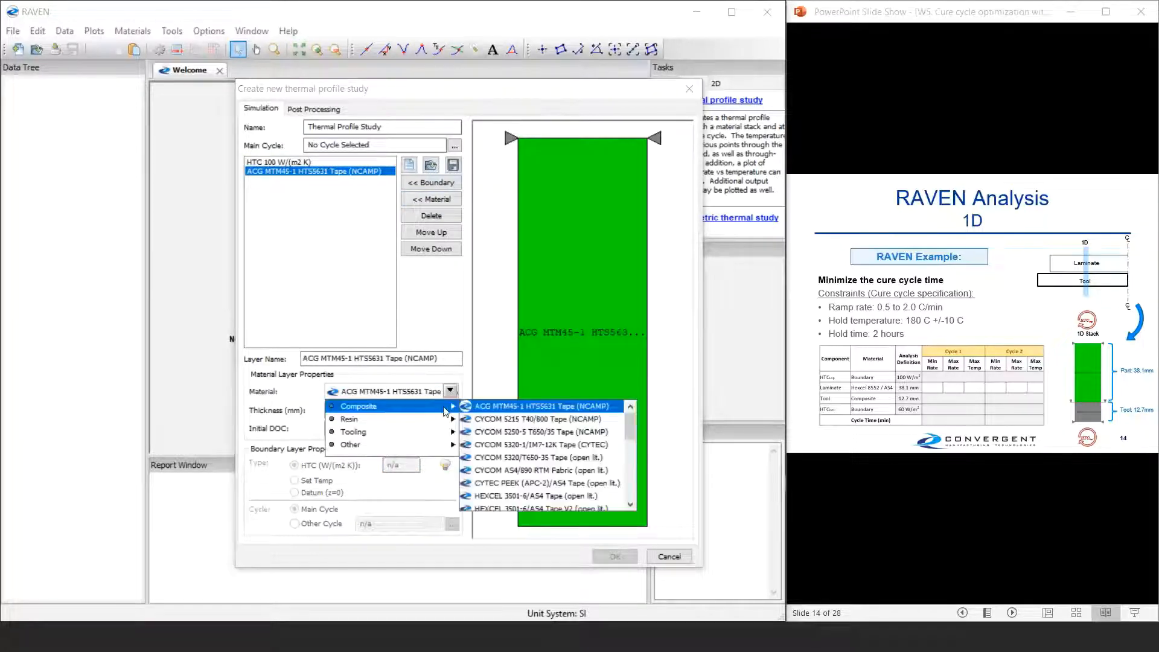
mouse_move(626, 427)
mouse_down()
mouse_move(624, 490)
mouse_move(626, 447)
mouse_up()
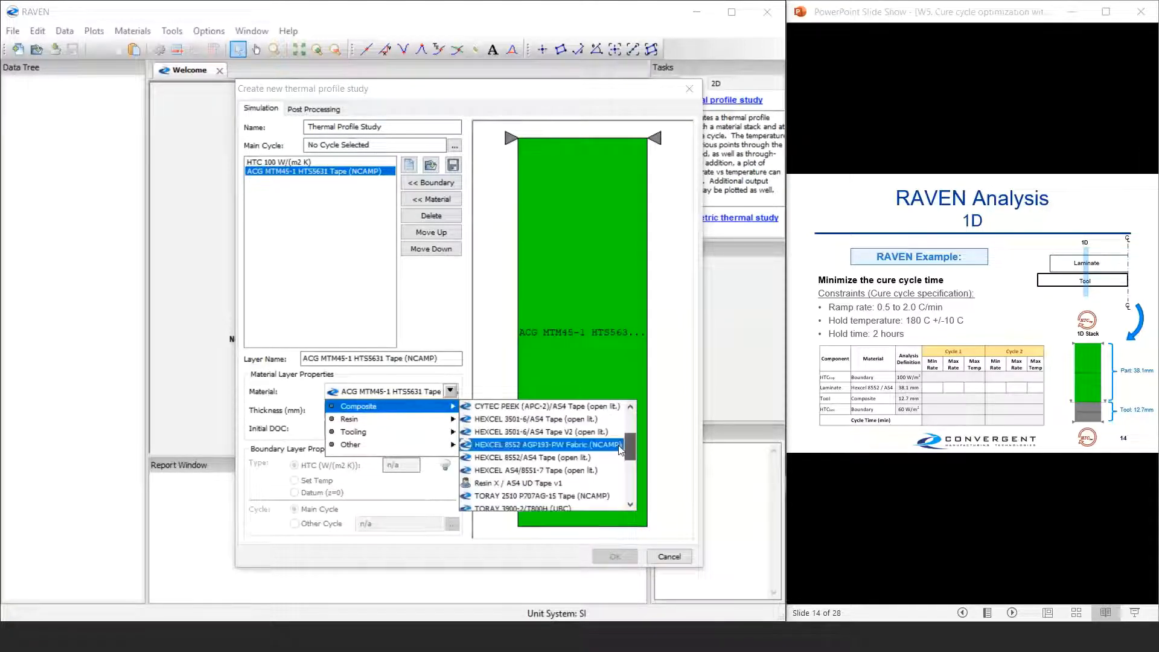
click(555, 459)
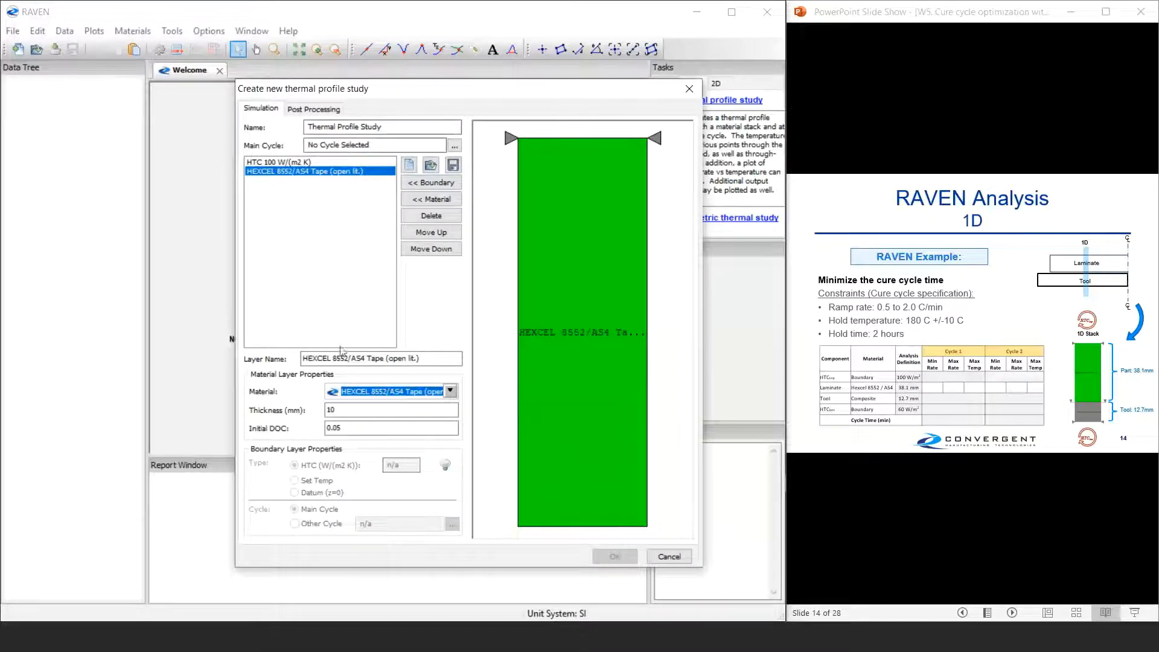
key(Tab)
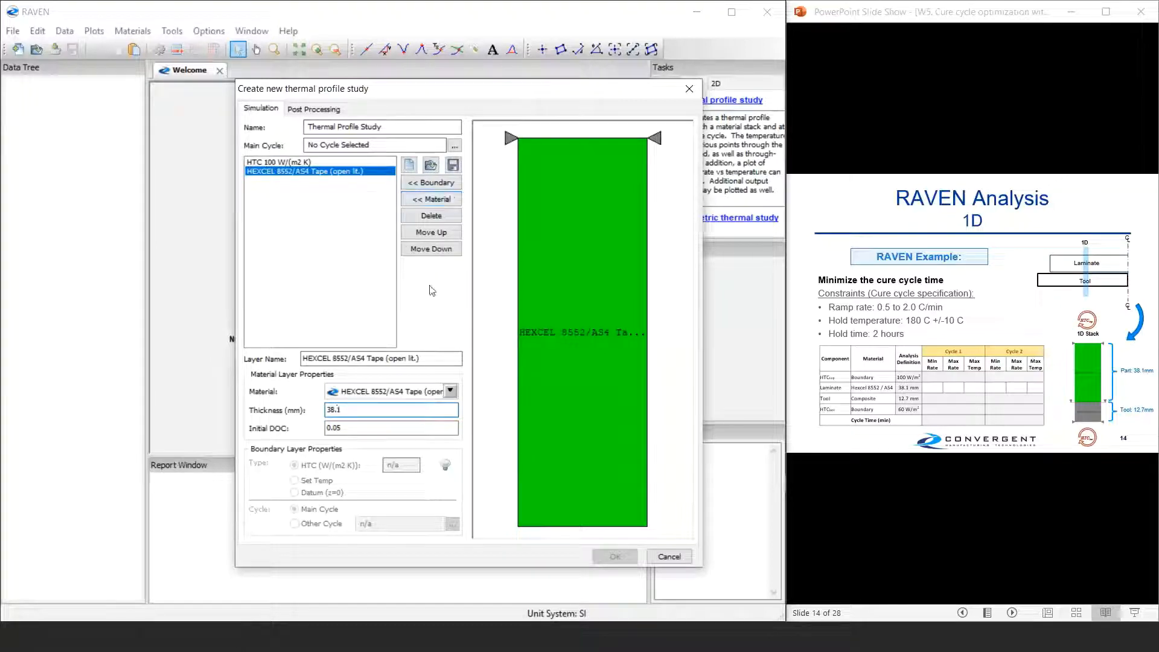
Add a tool layer below the laminate using the Nominal Composite tooling material, 12.7 mm thick
click(427, 201)
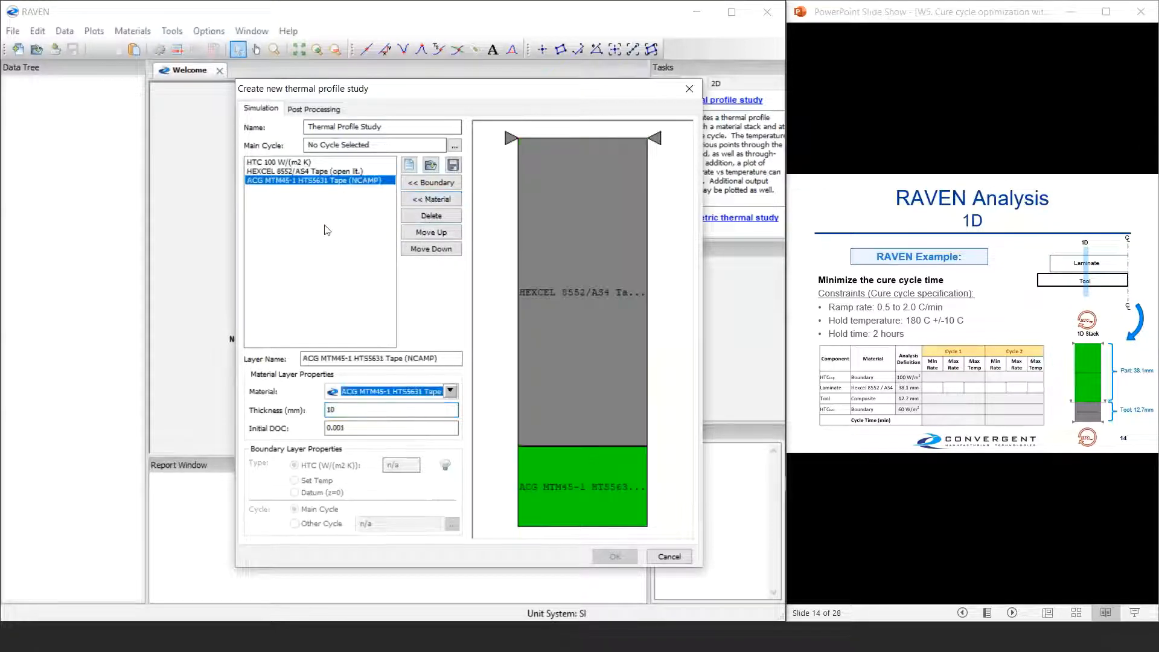
click(449, 391)
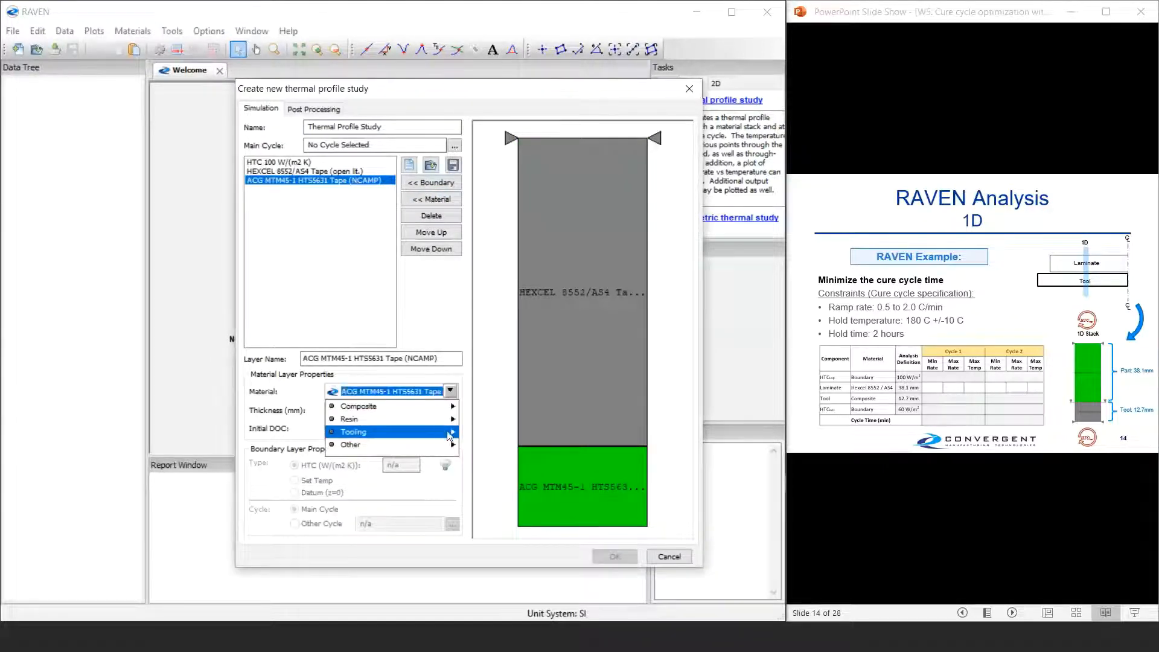
mouse_move(447, 434)
click(504, 458)
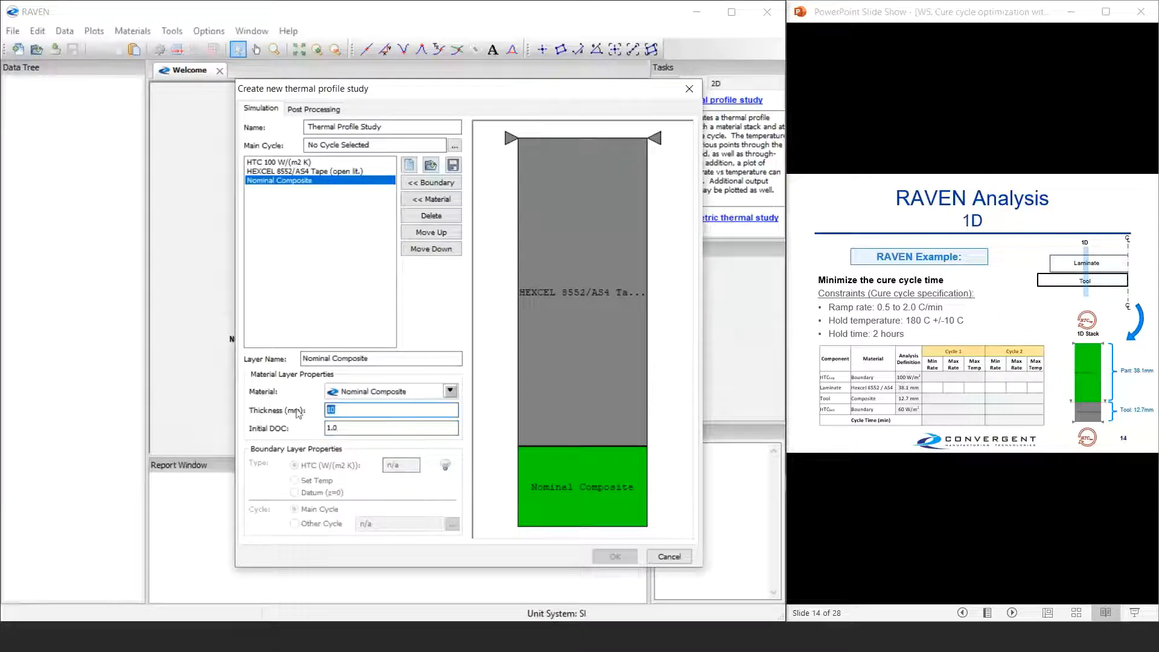
text(12.7)
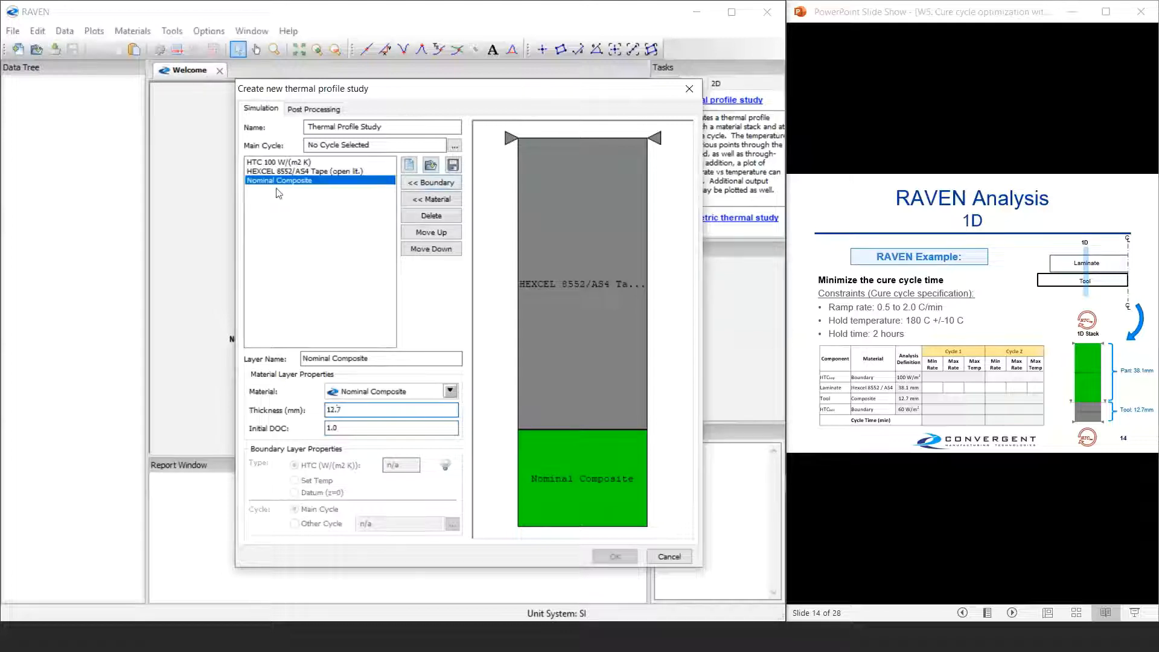
Add a boundary layer below the tool with a heat transfer coefficient of 60 W/(m2 K)
click(431, 183)
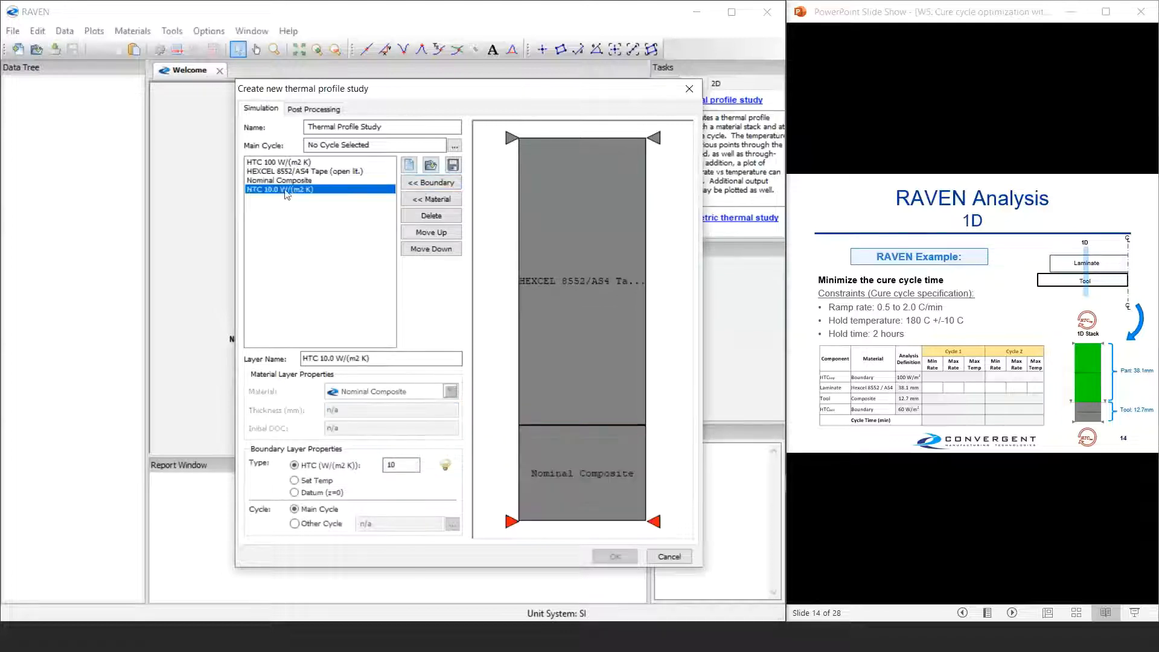
double_click(390, 465)
text(60)
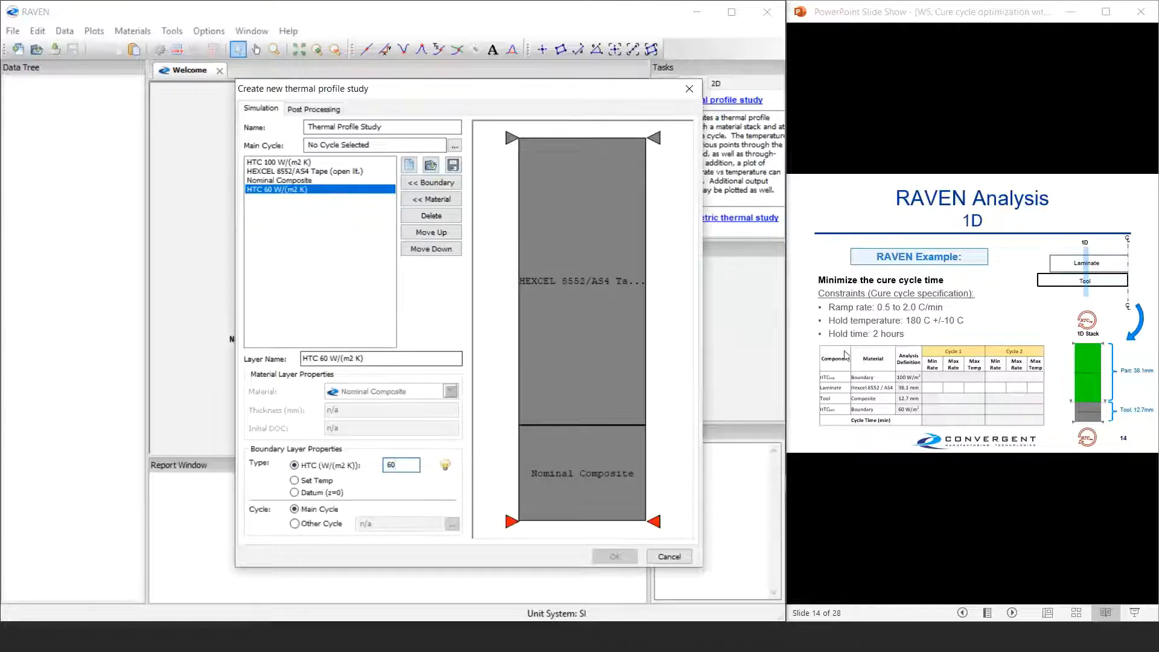
Insert a Datum (z=0) boundary between the HEXCEL laminate and the Nominal Composite tool layer
click(308, 172)
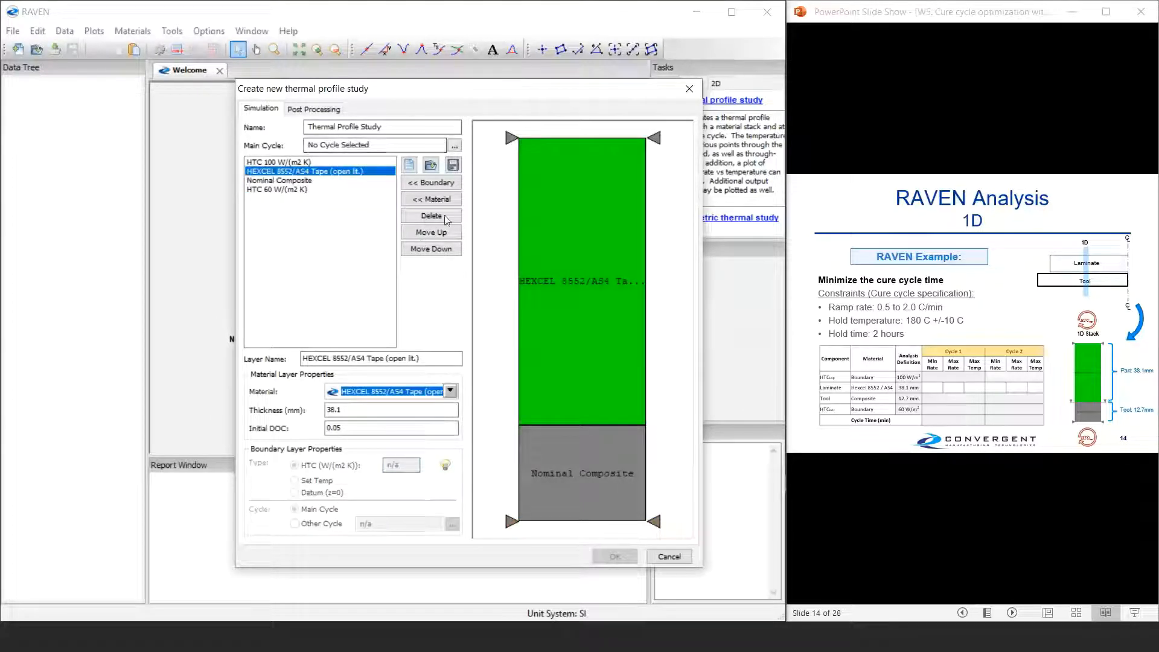
click(433, 183)
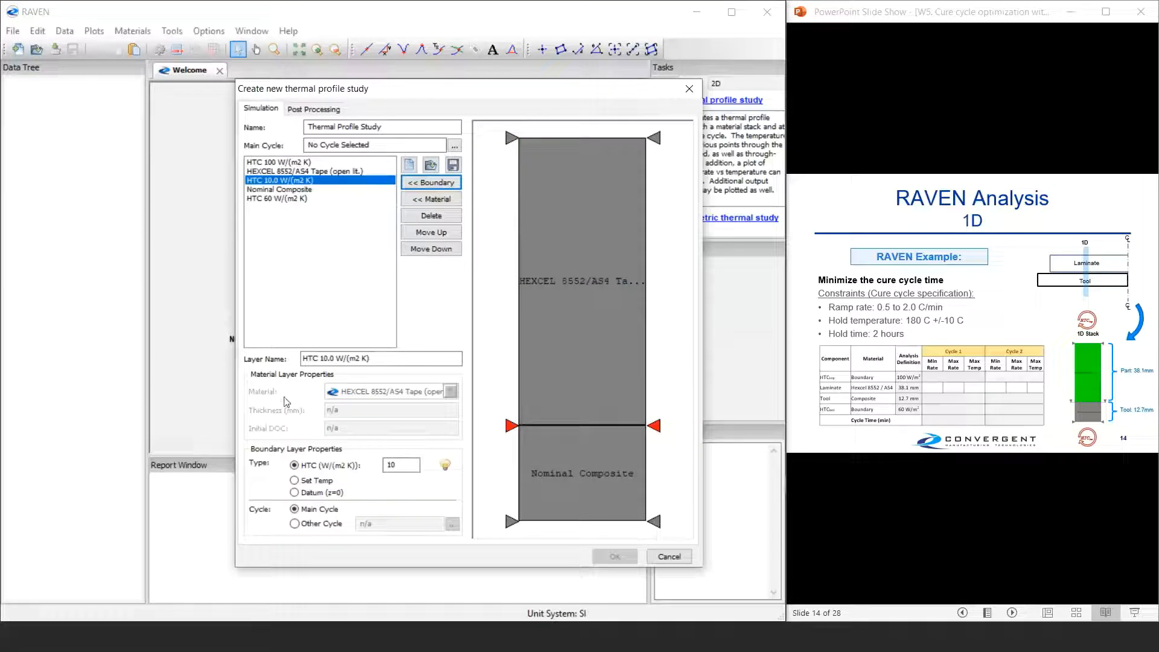
click(294, 493)
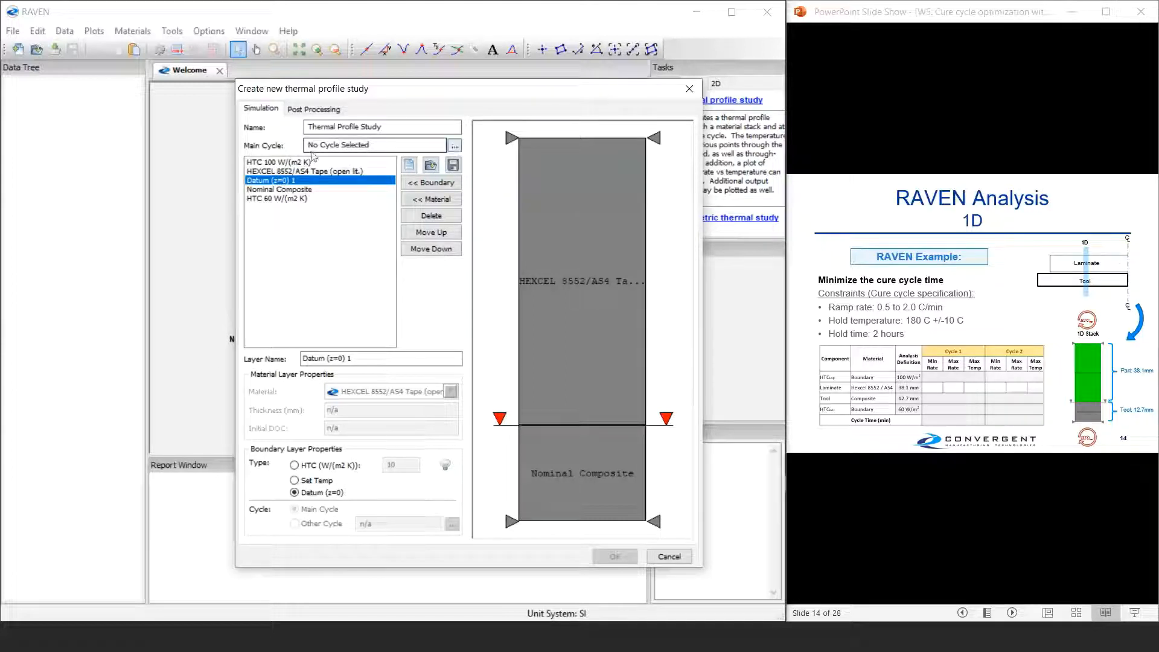
Open the main cycle selection and preview the MRCC Average, Lower Bound and Upper Bound default cycles
click(454, 148)
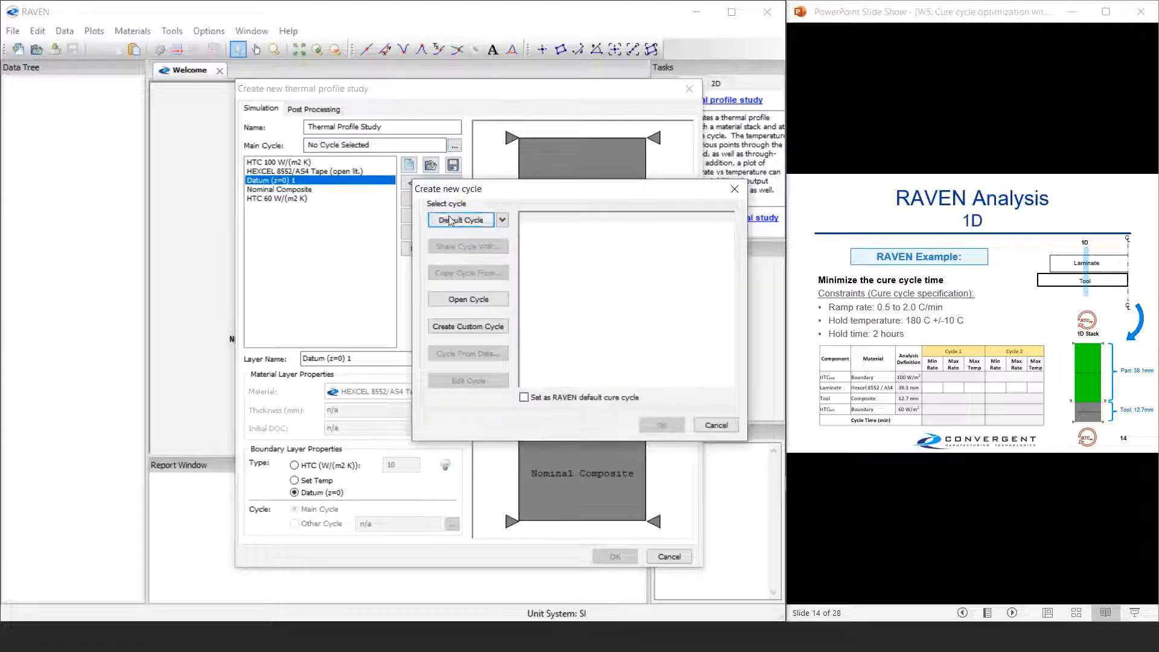
click(502, 219)
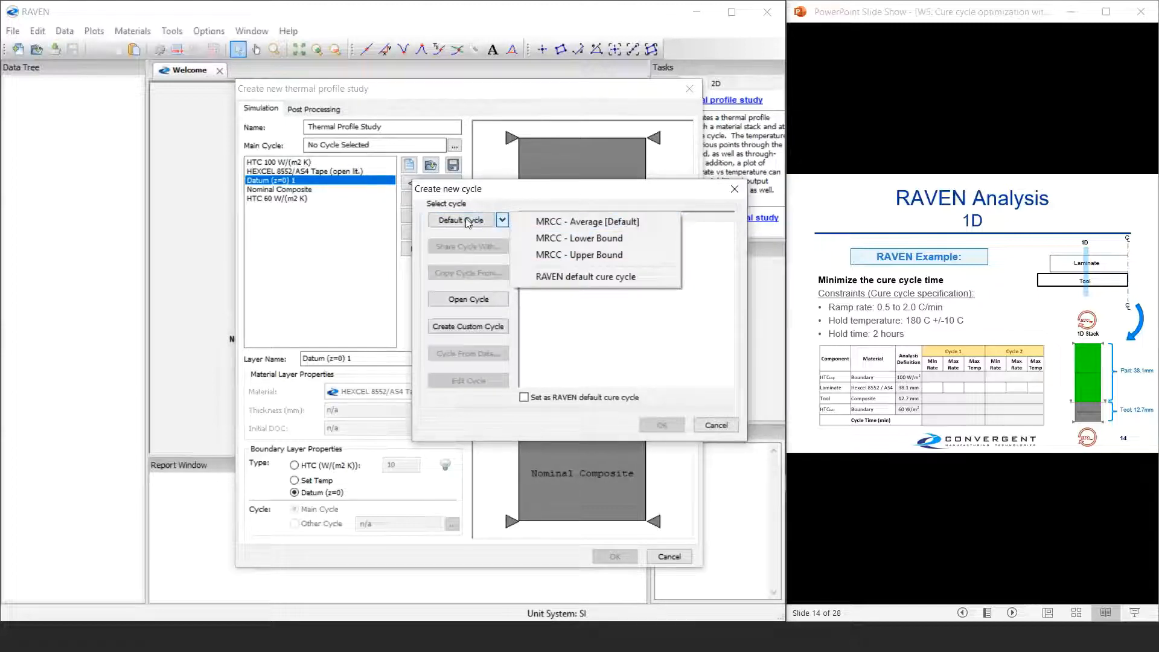
click(533, 224)
click(501, 220)
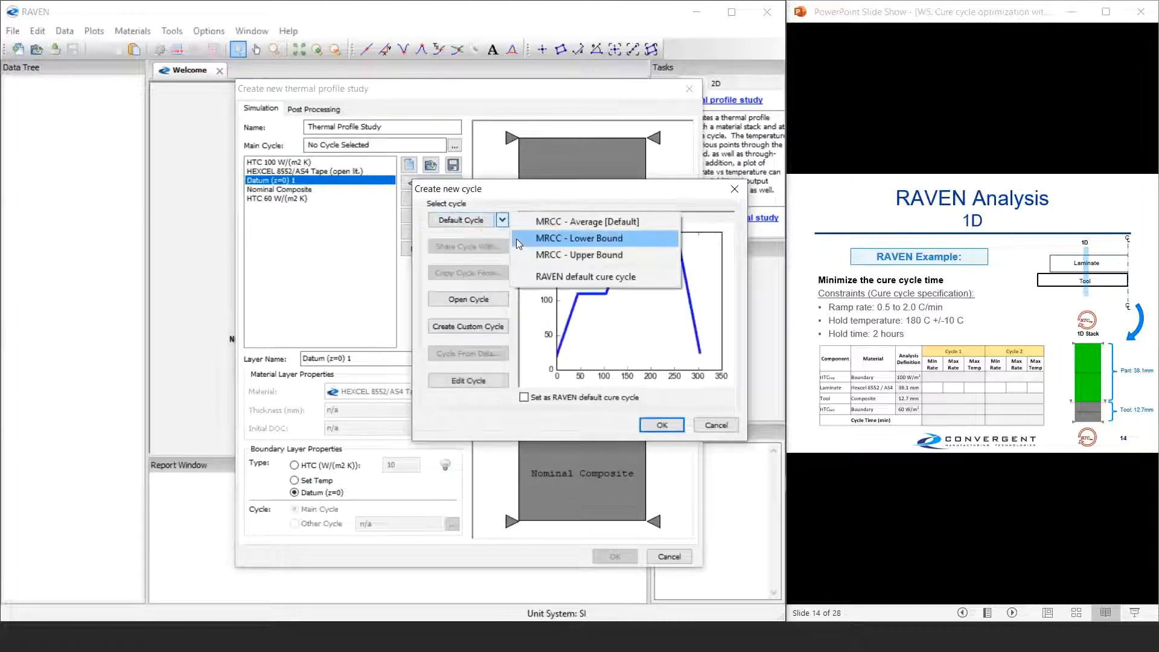
click(517, 237)
click(502, 219)
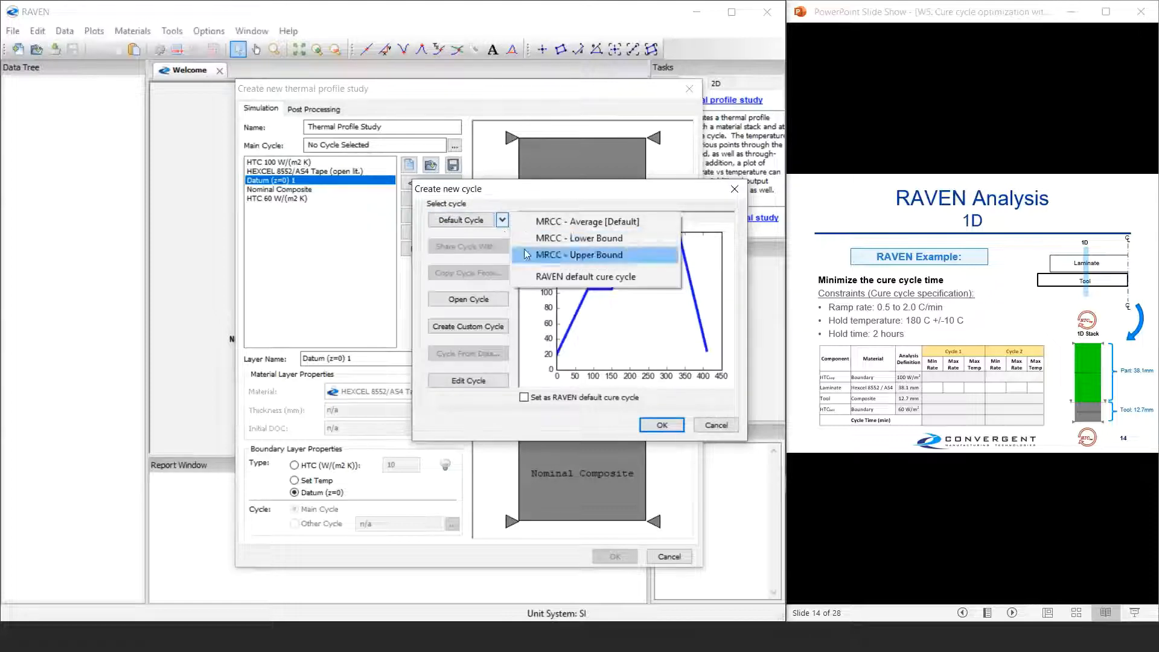
click(518, 253)
click(502, 220)
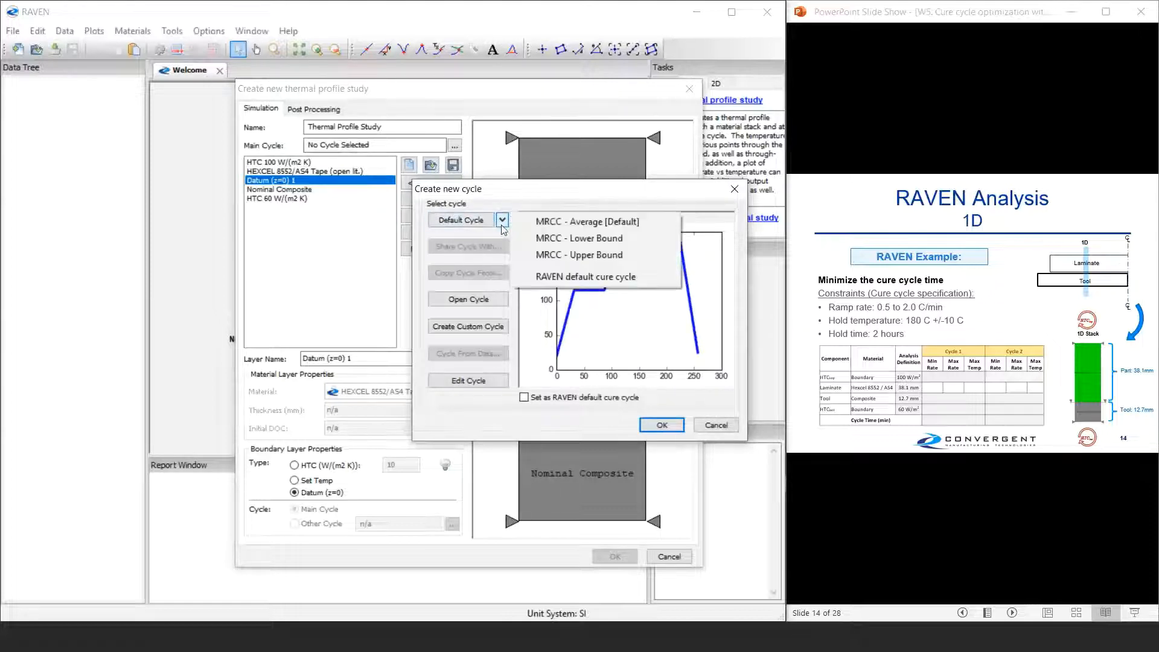
click(527, 221)
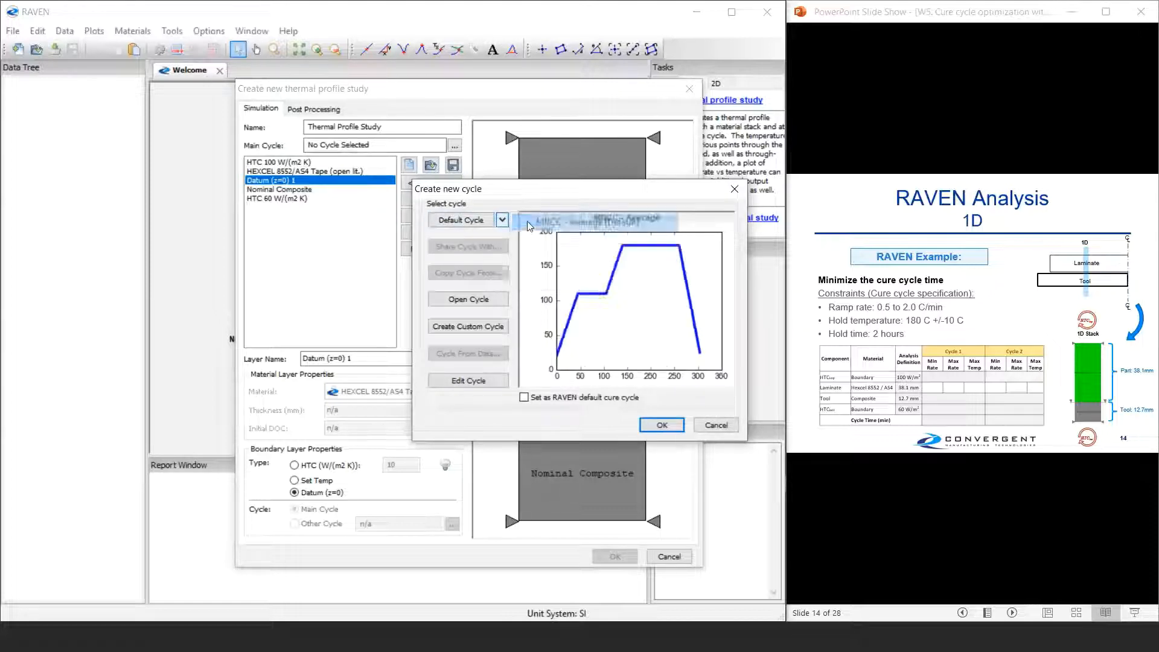
Advance the slide show to Cycle 1: Baseline and start a custom cure cycle with a ramp to 180 C at 1.5 C/min
click(1003, 181)
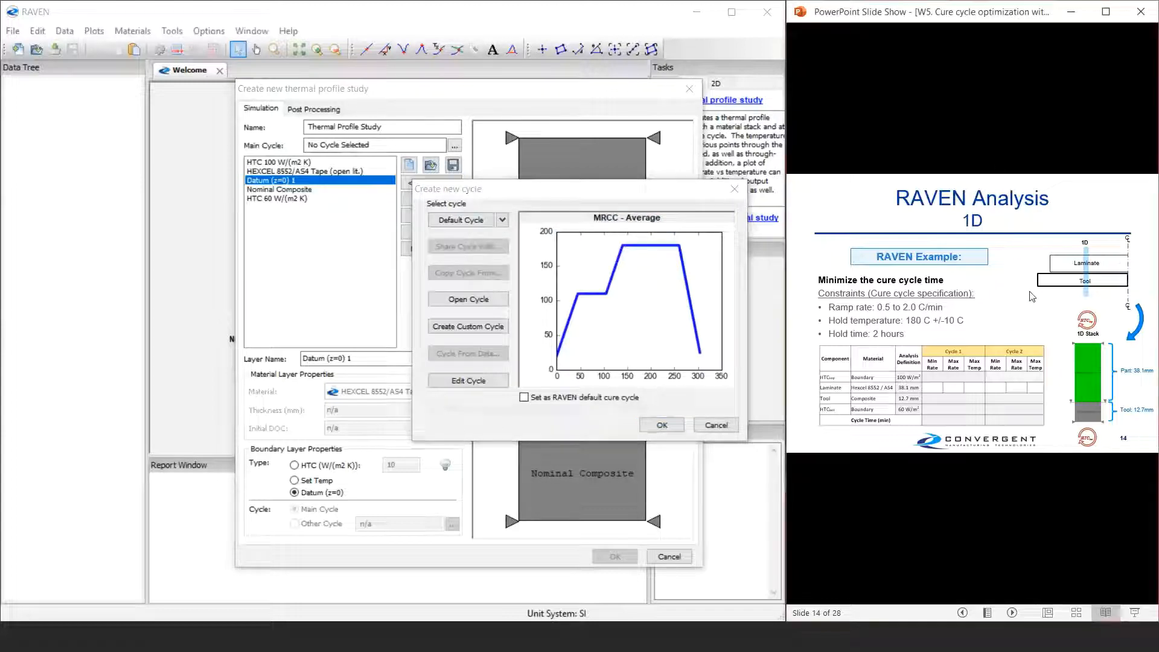
click(1032, 296)
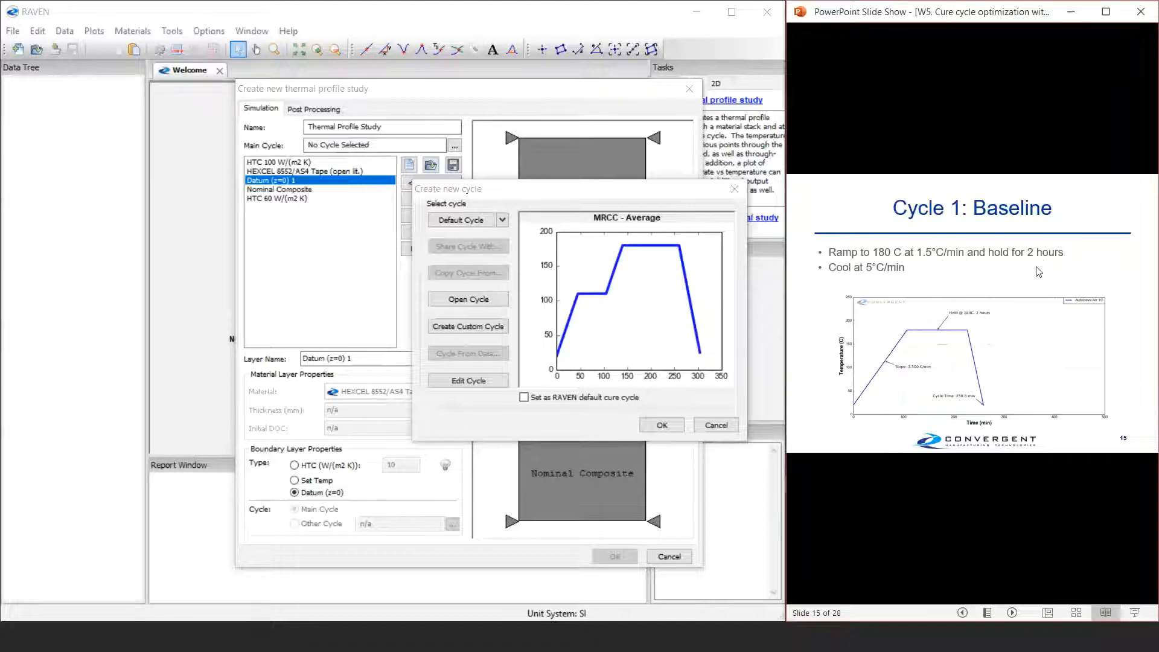
click(466, 328)
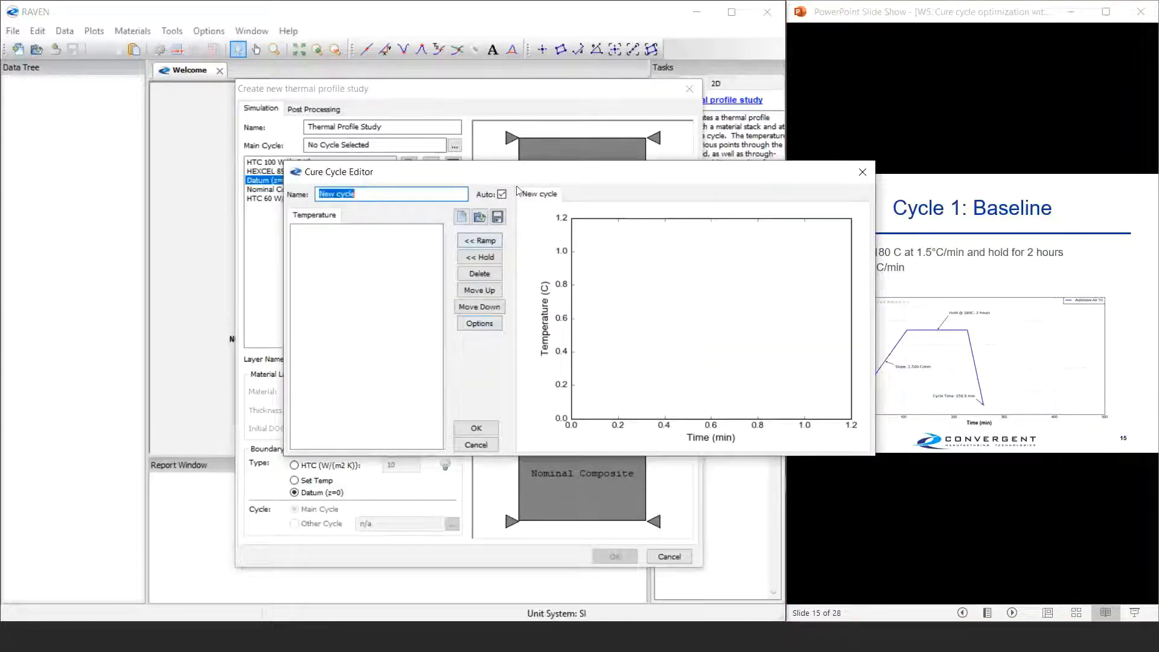
click(470, 241)
click(339, 247)
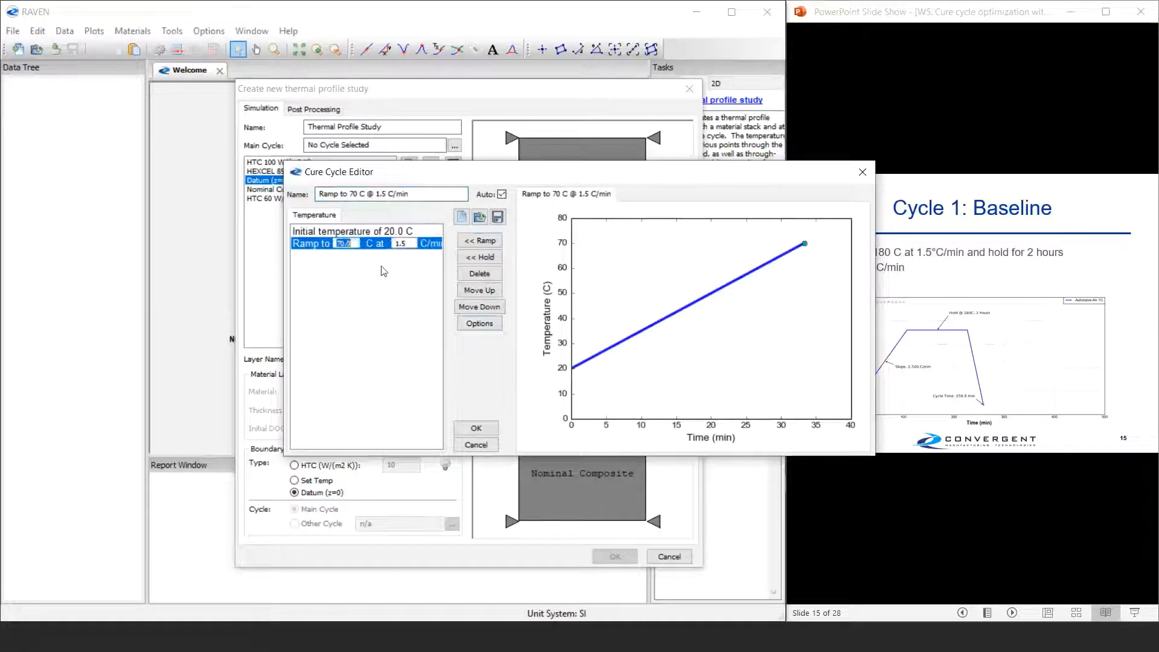
text(180)
click(404, 268)
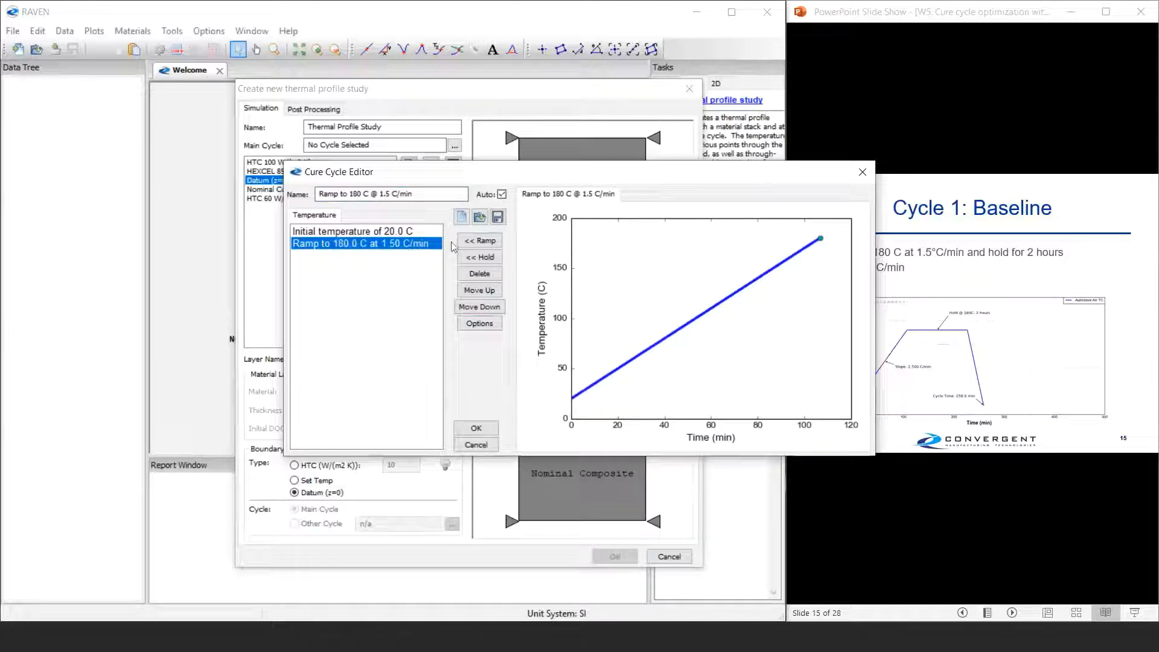
Add a hold segment of 120 min after the ramp to 180 C
click(472, 258)
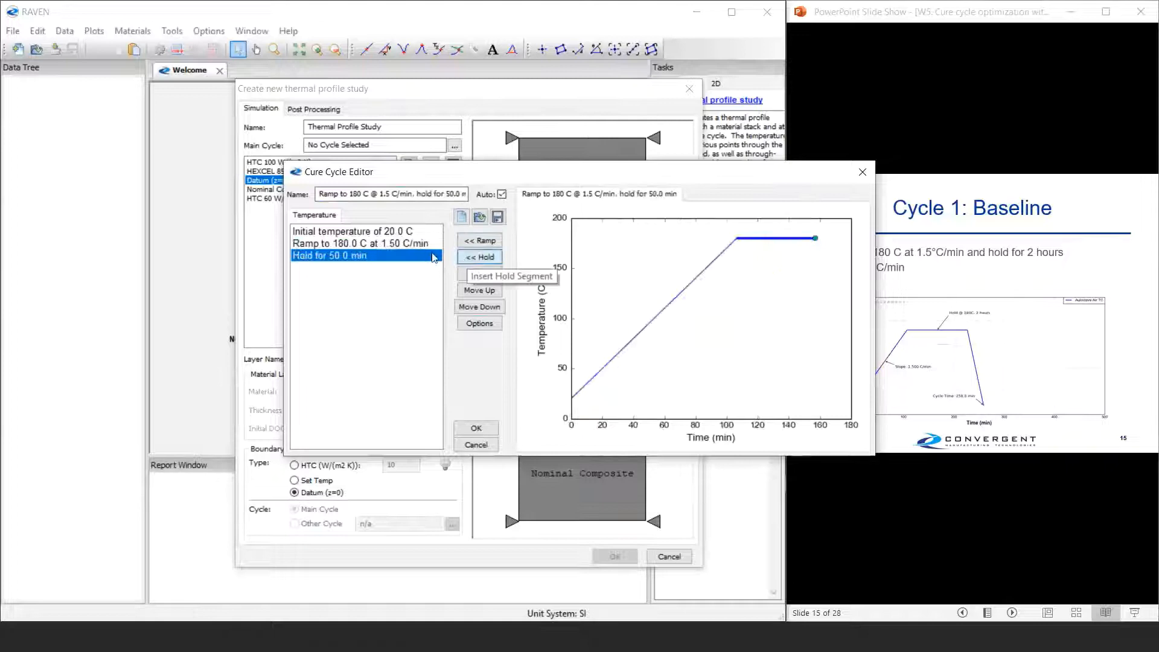
click(343, 256)
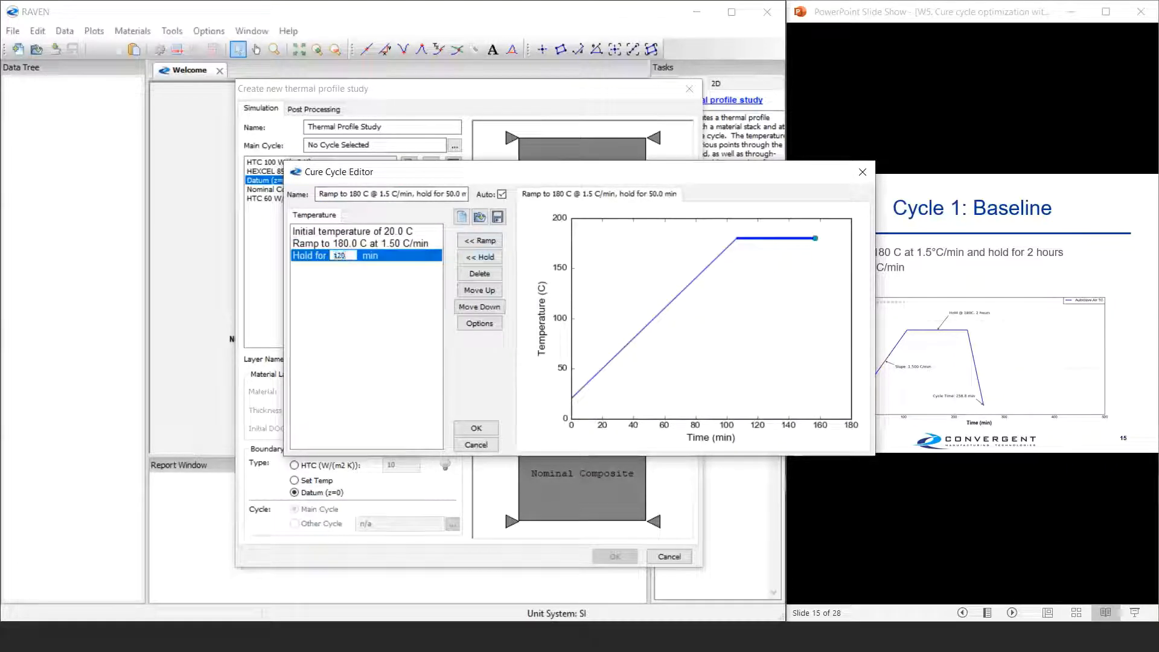
text(120)
key(Return)
Add a cool-down ramp segment to 20 C at 5 C/min after the 120 min hold
click(472, 241)
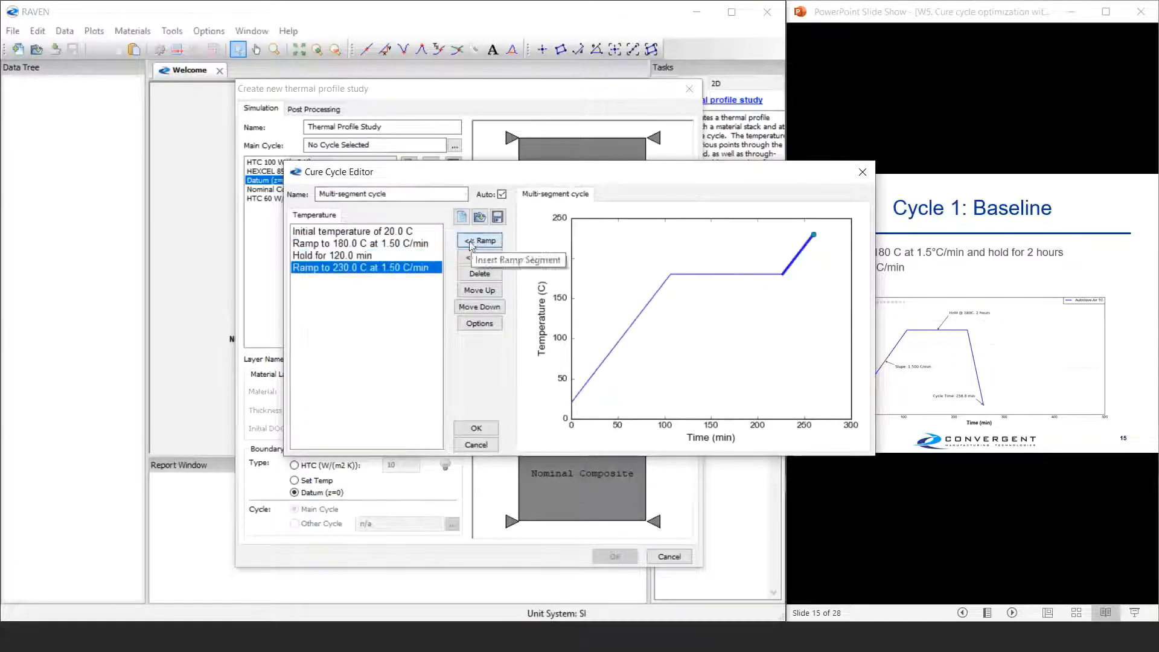
click(352, 268)
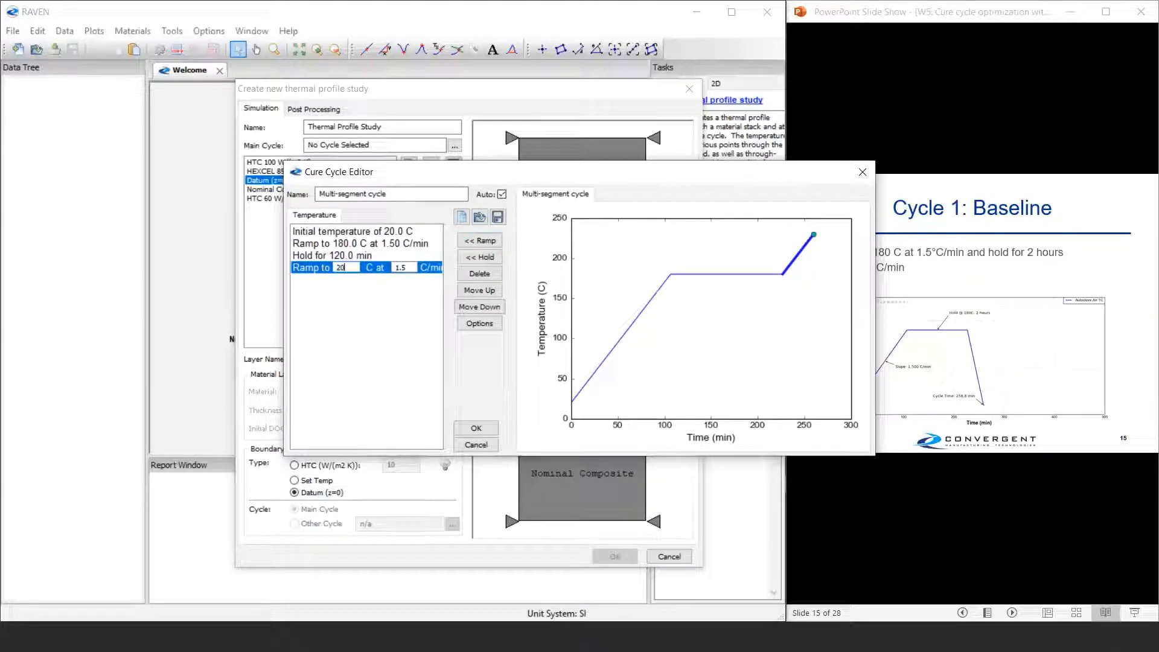
click(411, 268)
text(8)
click(370, 313)
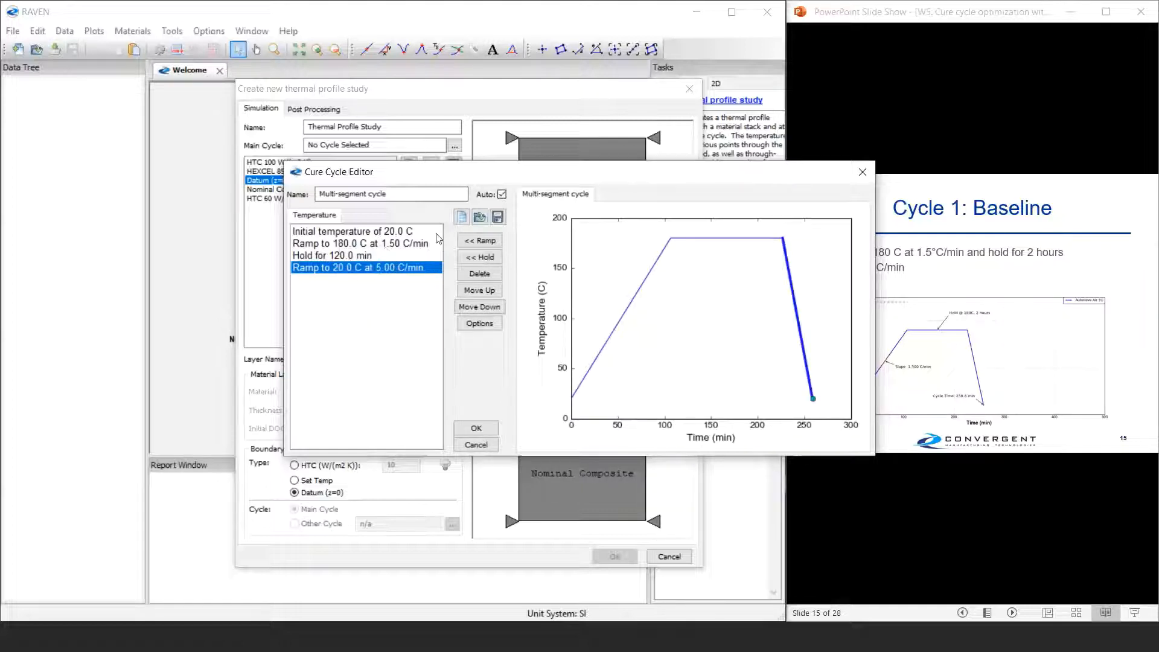
Name the custom cure cycle "Cycle 1: Baseline" and accept it as the study's main cycle
drag(399, 194, 296, 202)
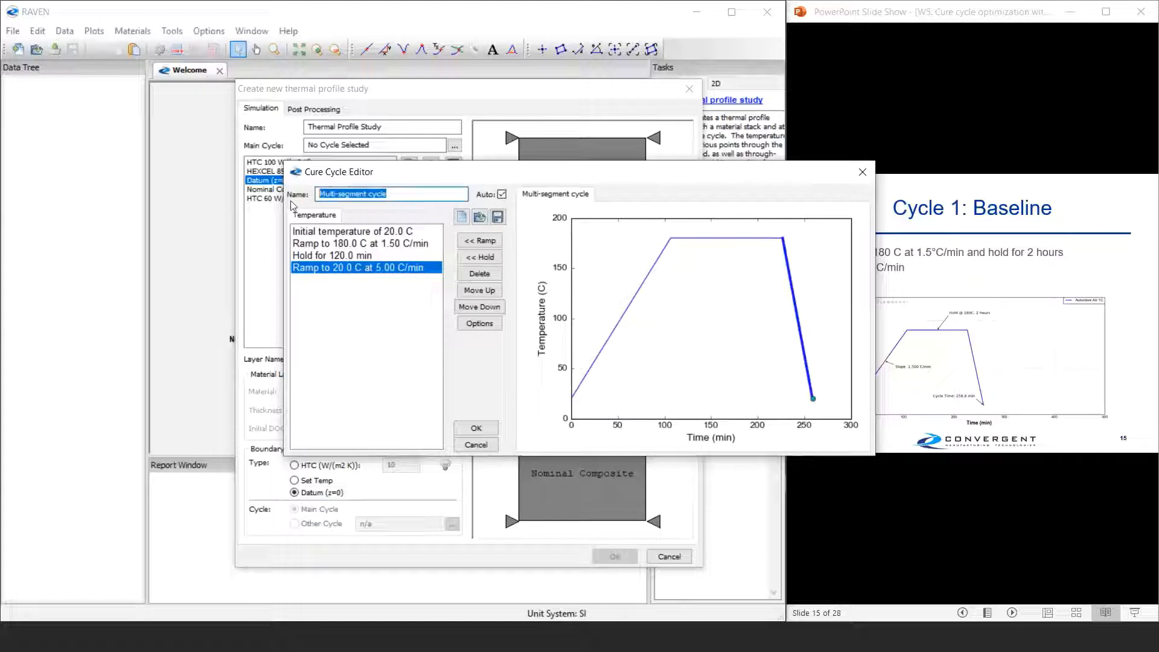
text(Cycle )
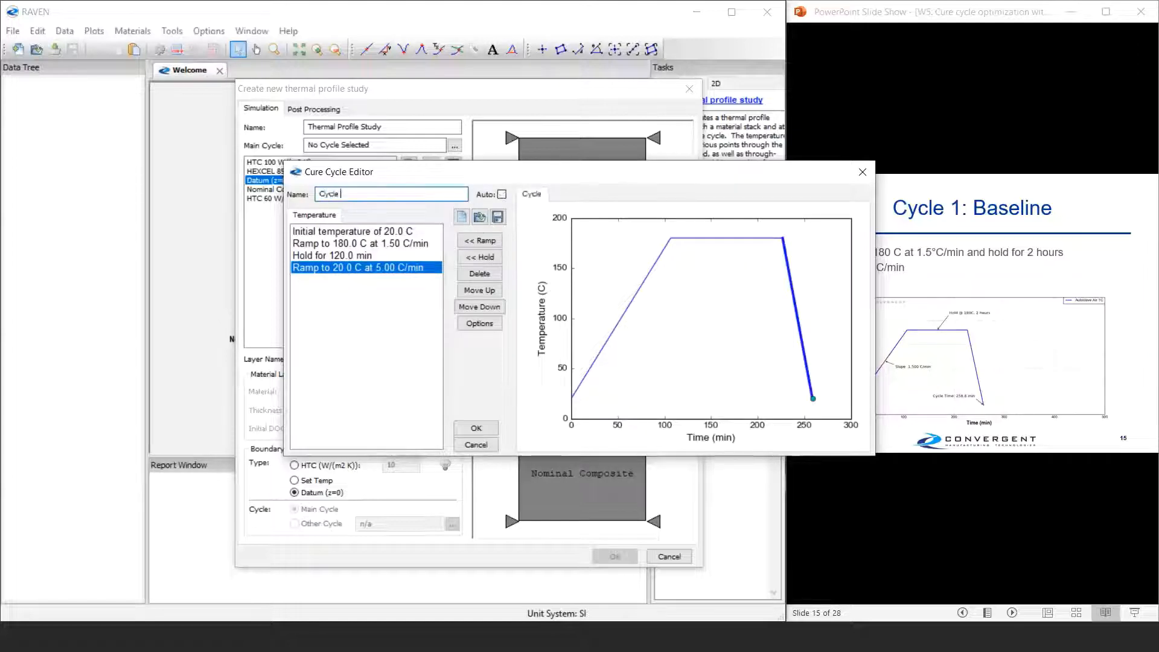
text(1: Baseline)
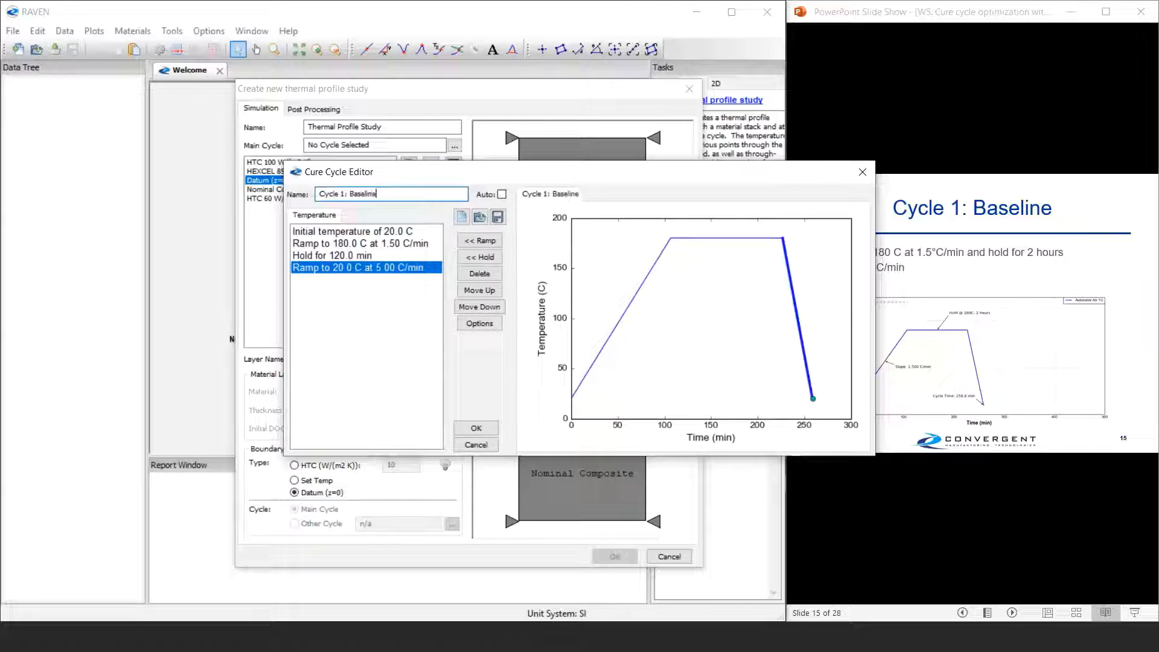
click(482, 431)
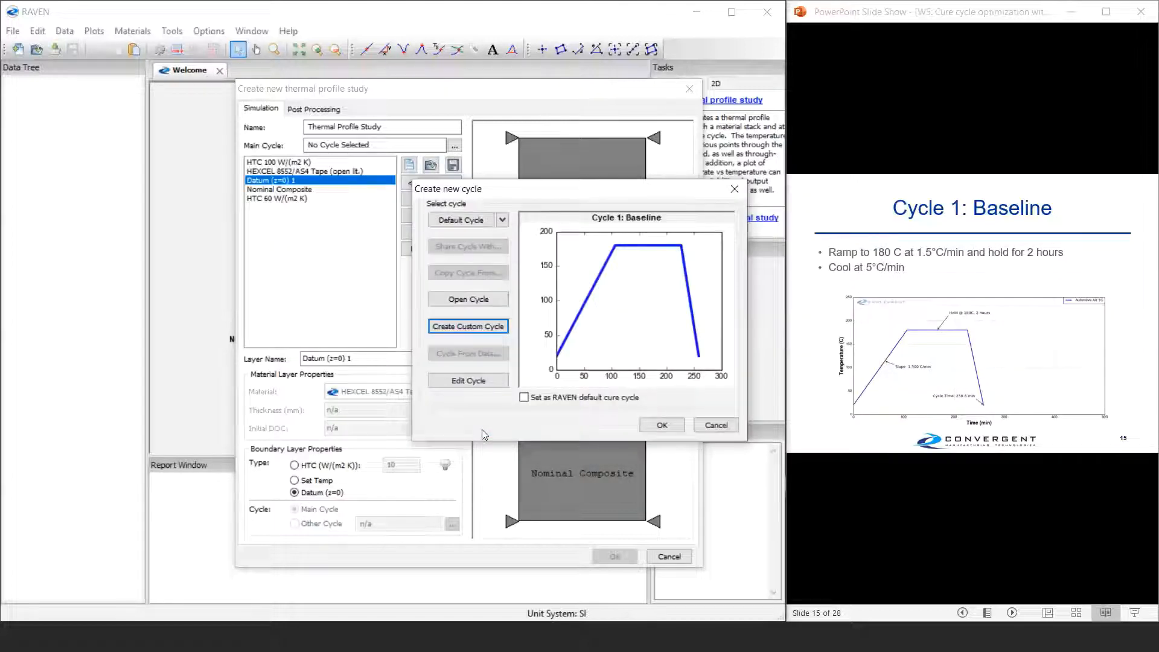
click(650, 426)
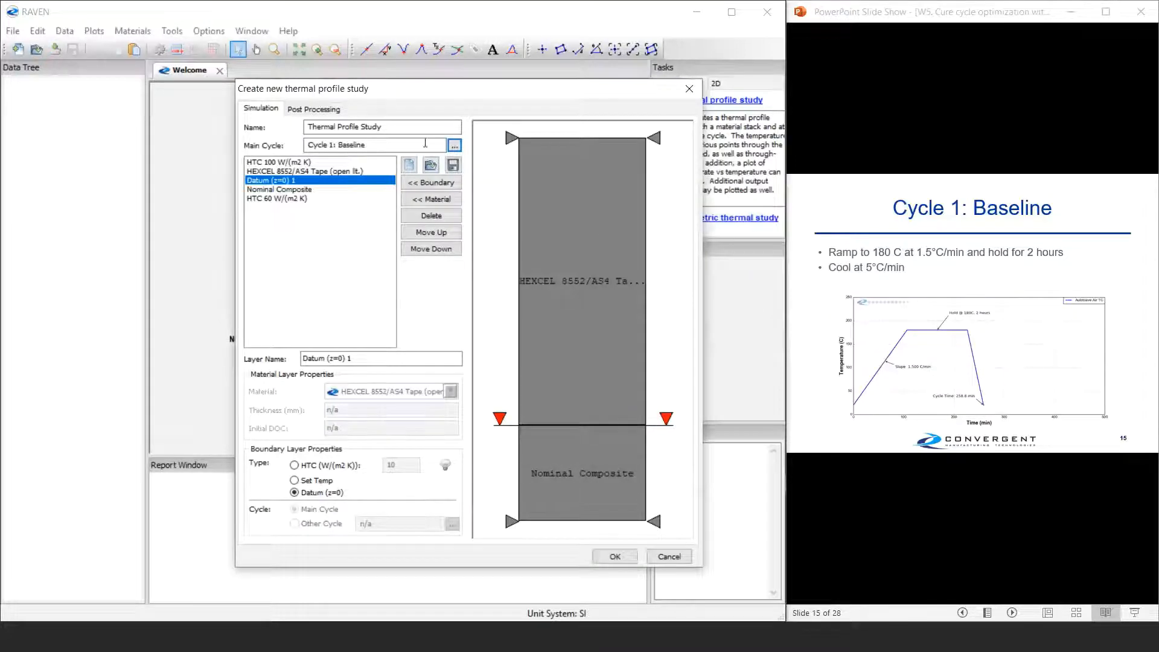
Check the settings of the HTC 100 and HTC 60 W/(m2 K) boundaries and run the thermal profile study
click(318, 164)
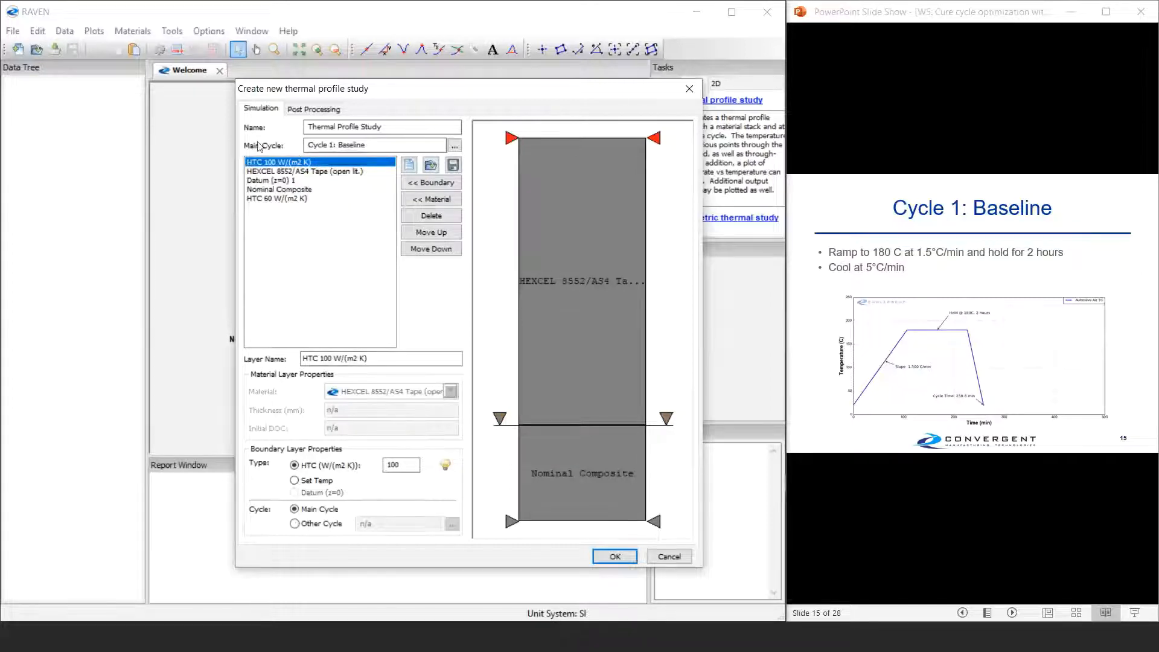
click(269, 199)
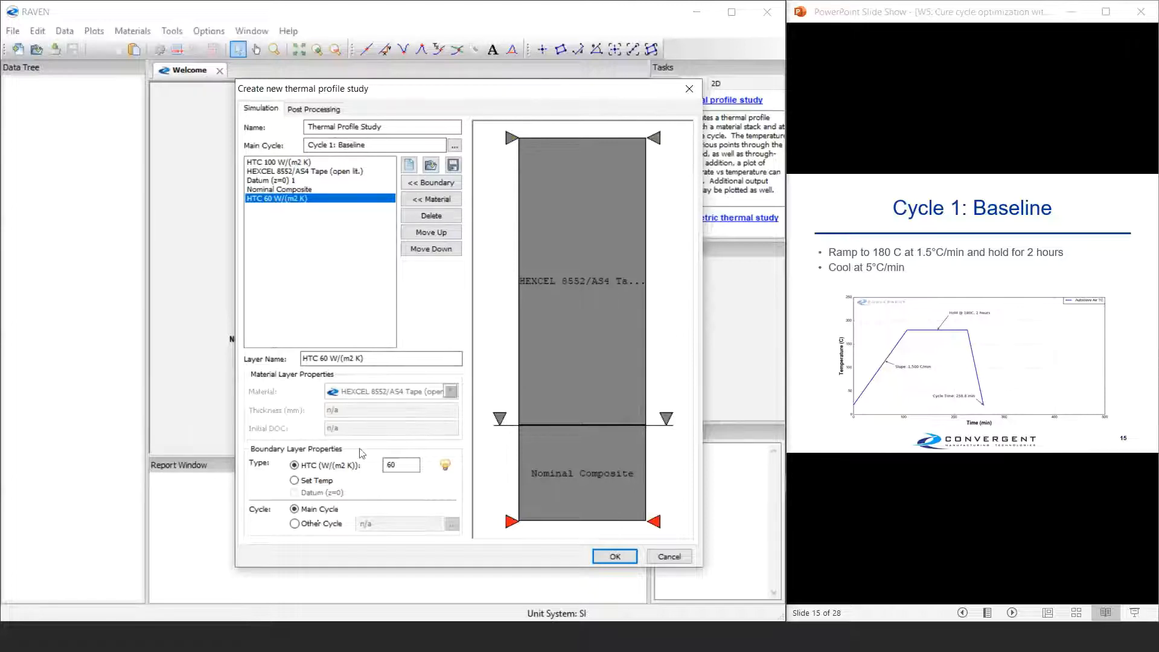
click(599, 558)
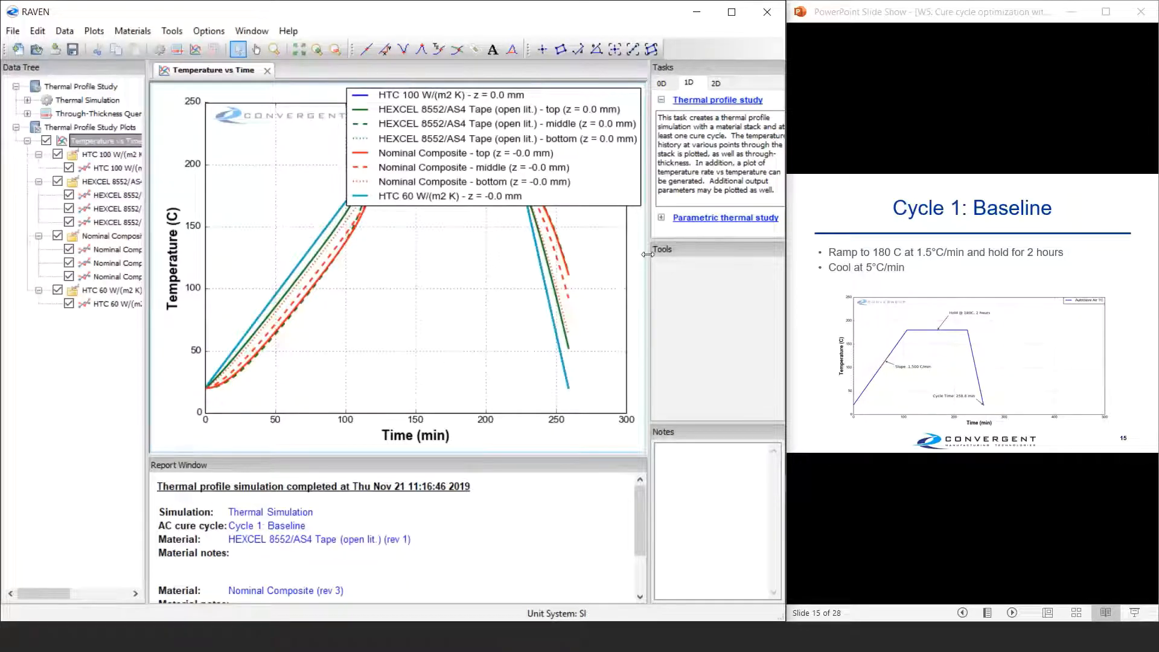
Widen the Temperature vs Time plot area and move the legend below the curves, highlighting the HEXCEL middle curve
drag(647, 254, 670, 254)
drag(566, 166, 549, 380)
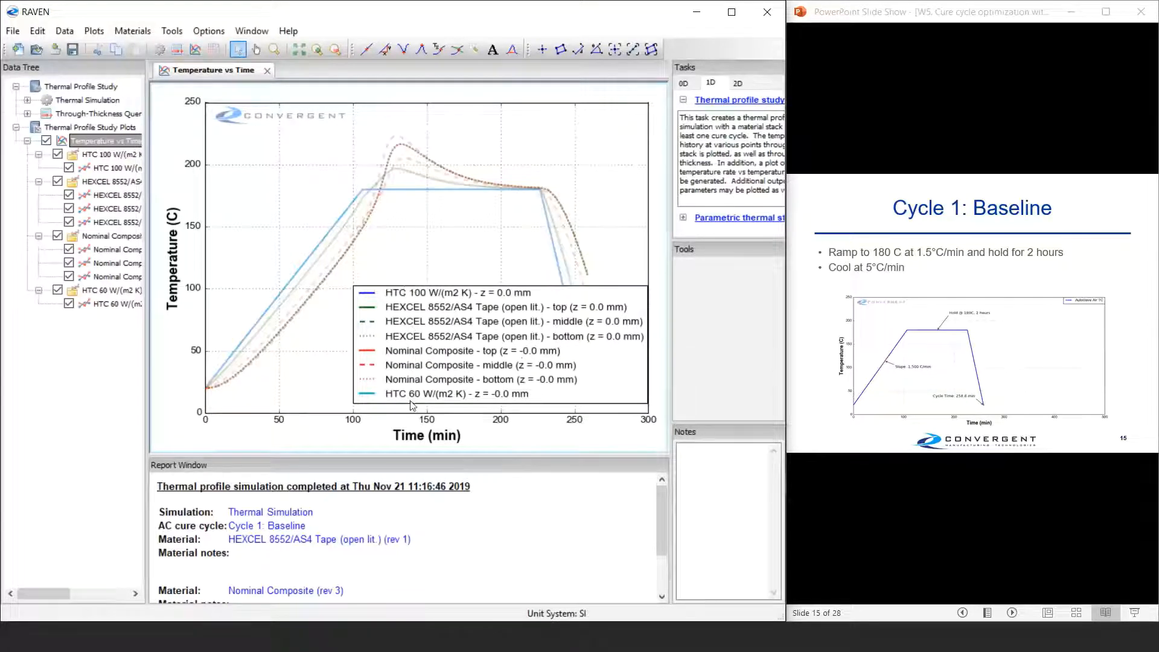
click(389, 326)
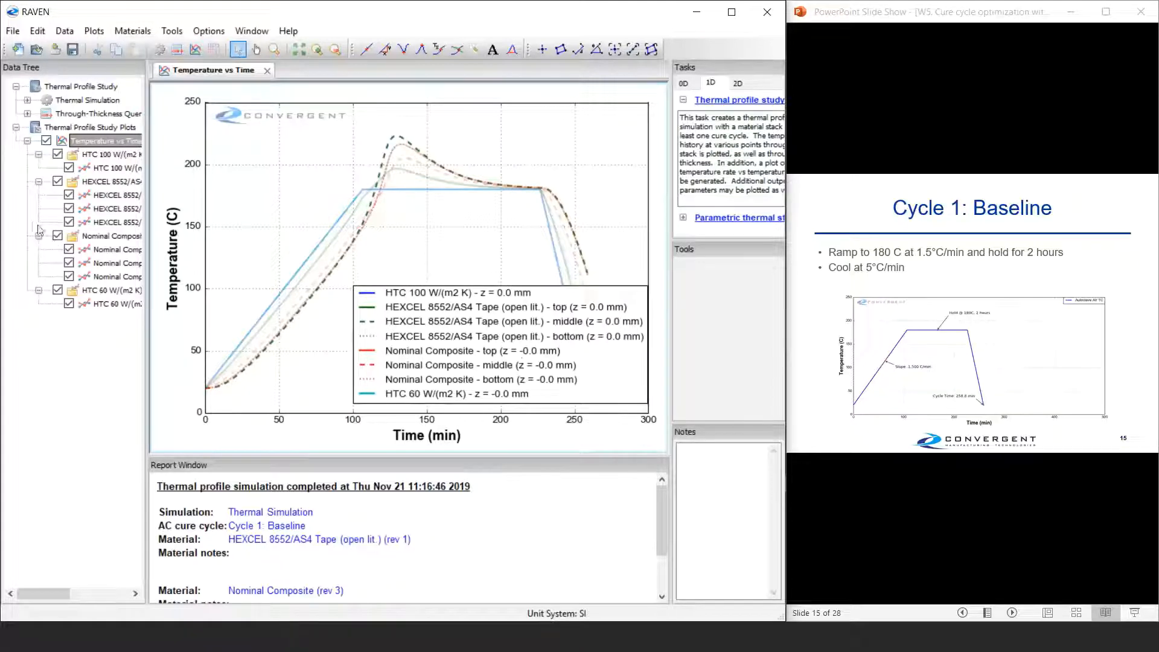
Hide the Nominal Composite and HTC 60 W/(m2 K) curves in the Temperature vs Time plot and shift the legend slightly
click(58, 236)
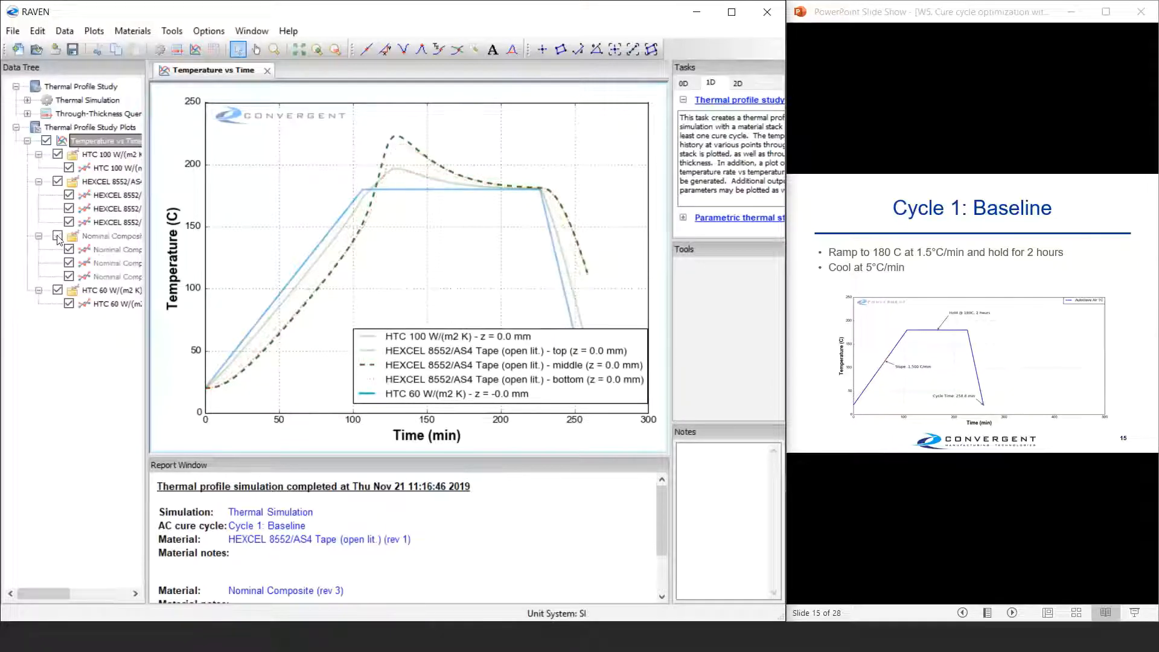
click(58, 290)
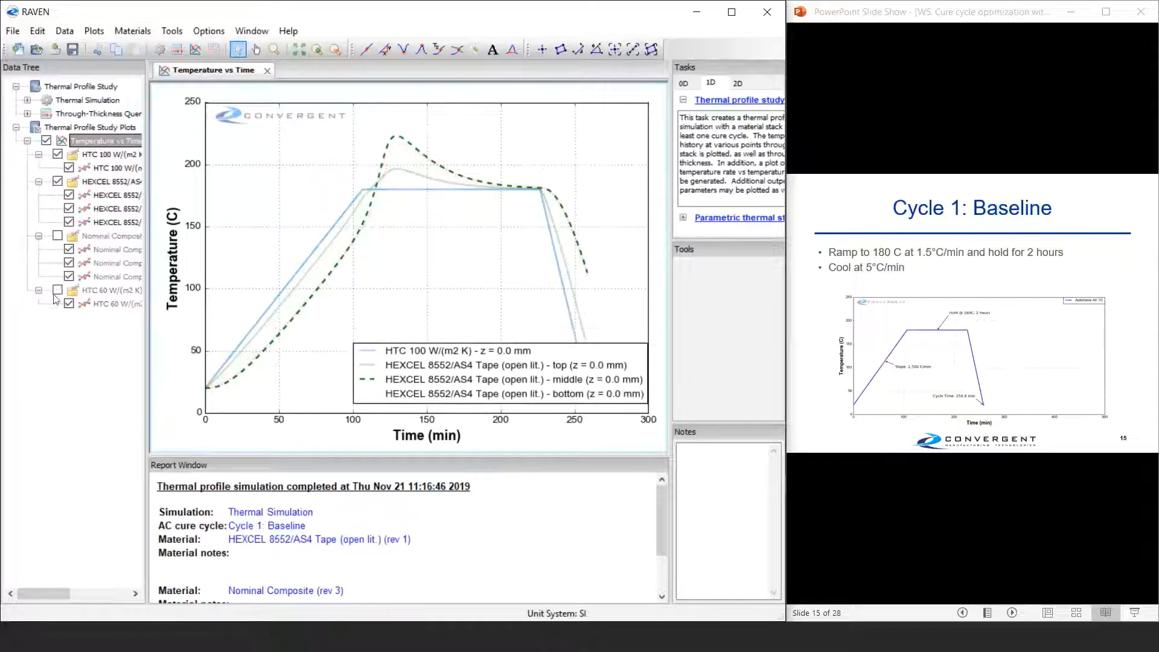
click(370, 356)
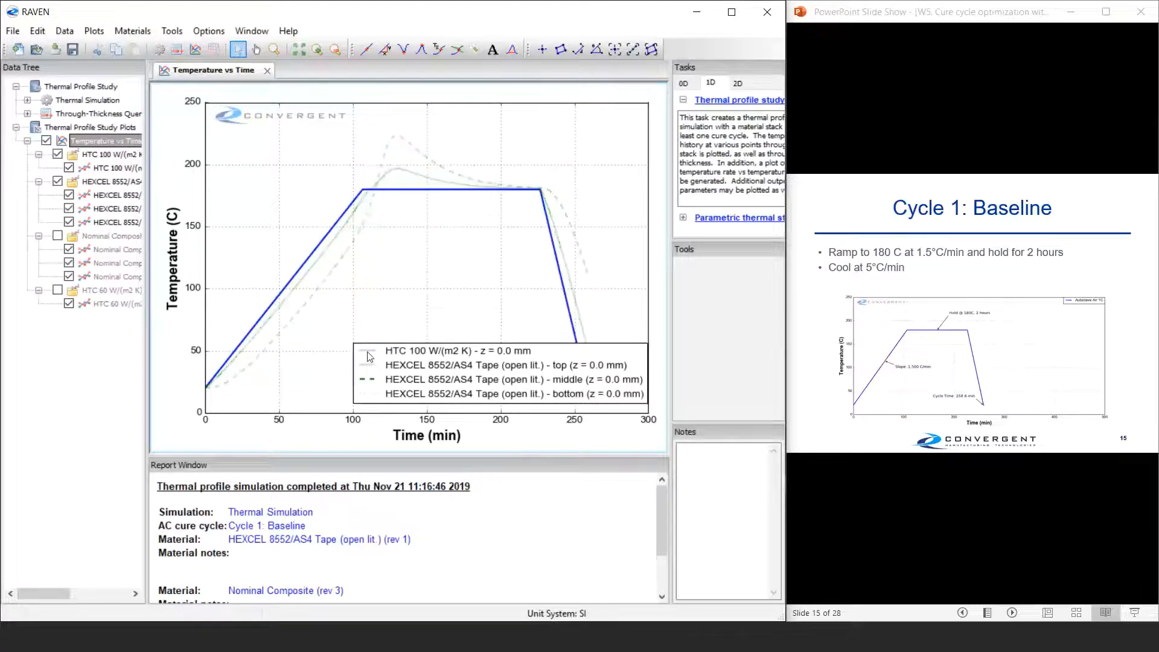
click(403, 282)
drag(483, 364, 464, 368)
click(466, 370)
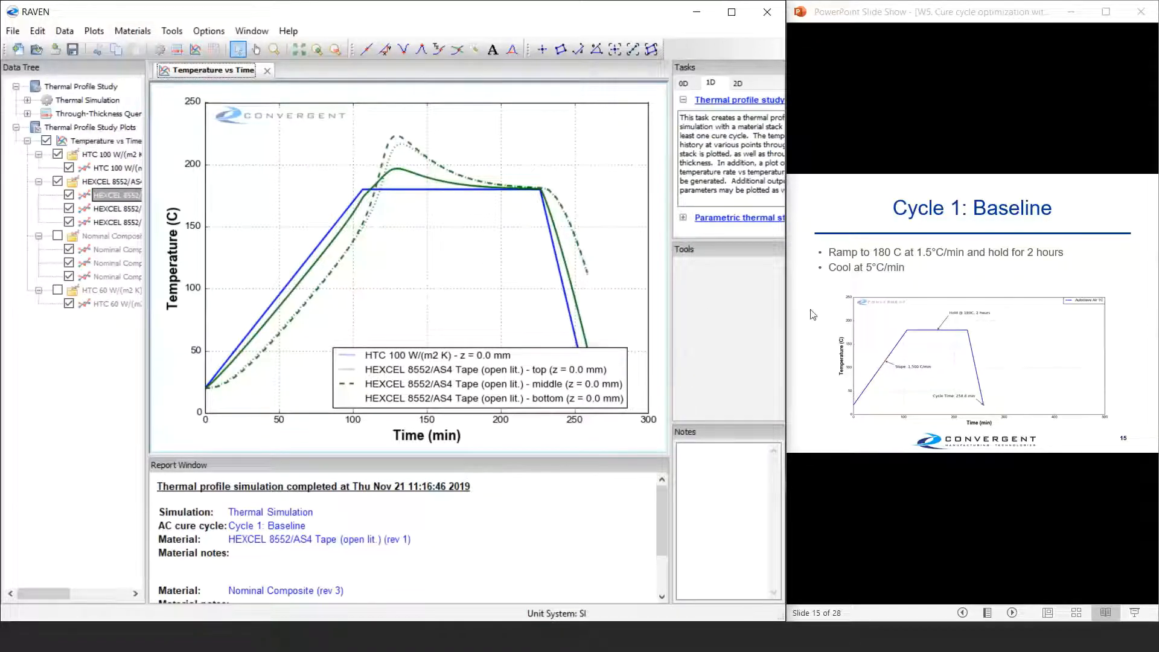
Advance the slide show to slide 16 and annotate the HEXCEL top curve's heating slope in RAVEN, placing the label above left of the curves
click(994, 278)
click(994, 279)
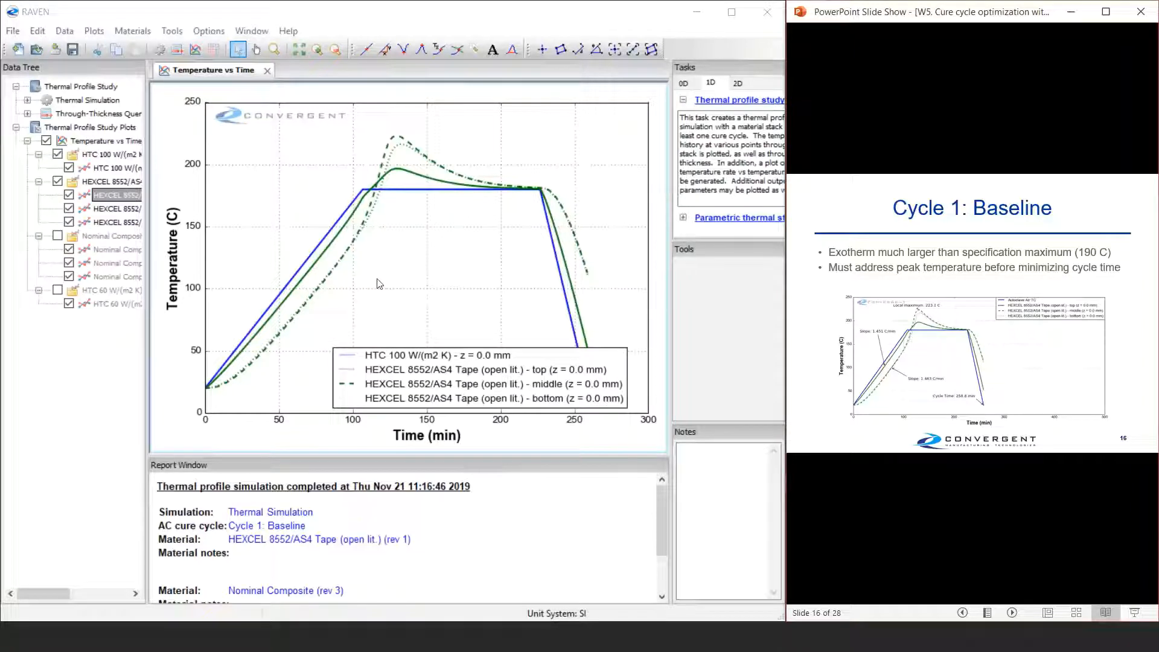
click(384, 50)
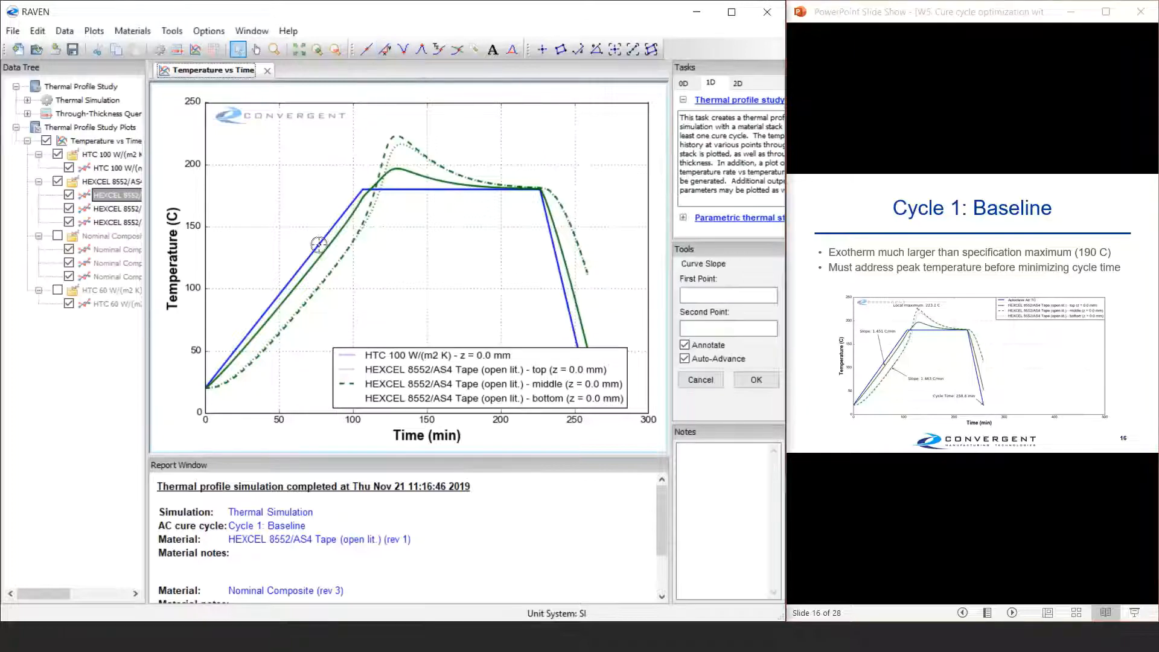
click(302, 279)
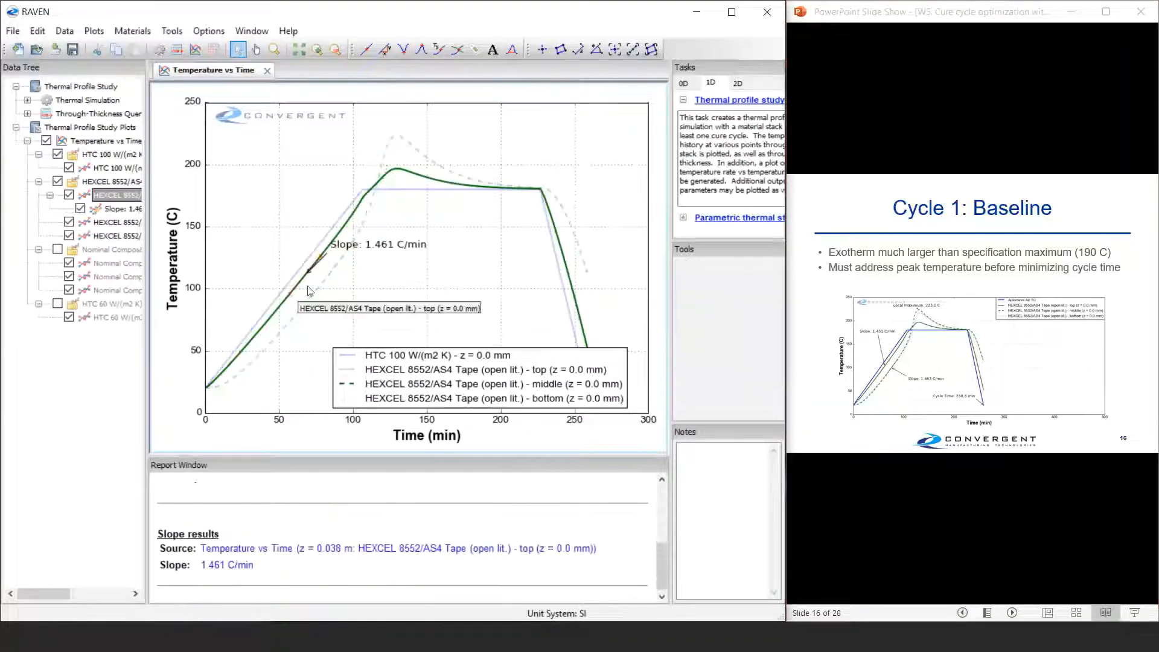
drag(400, 245, 273, 202)
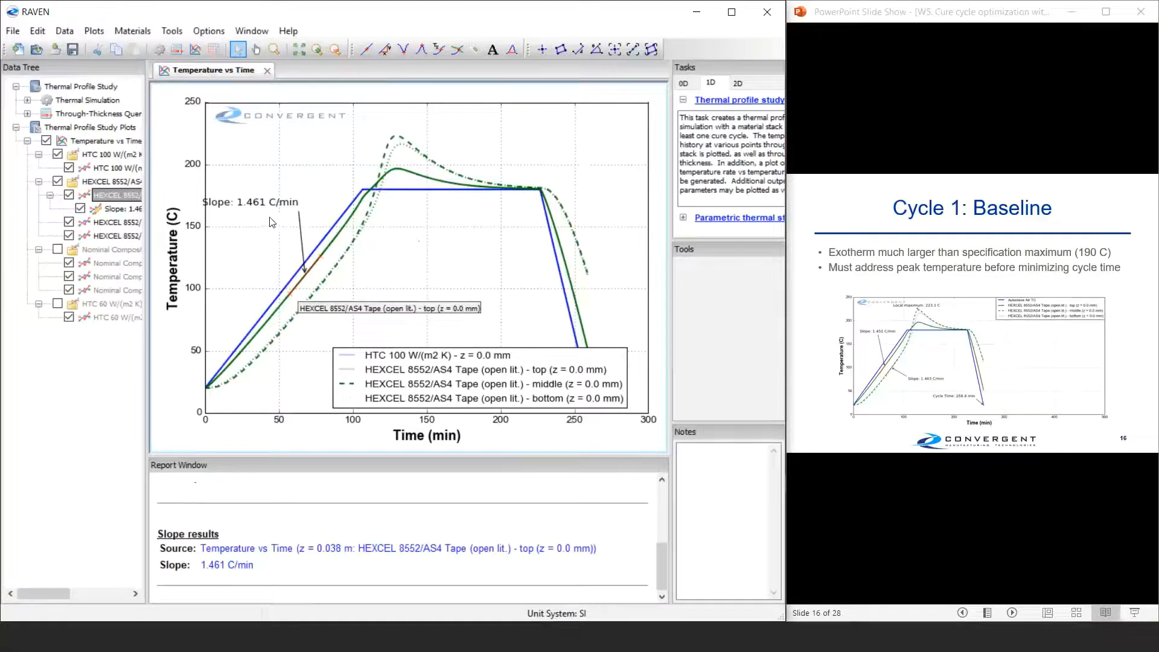
Annotate the heating slope of the HEXCEL middle curve and place its label to the right of the ramp
click(385, 50)
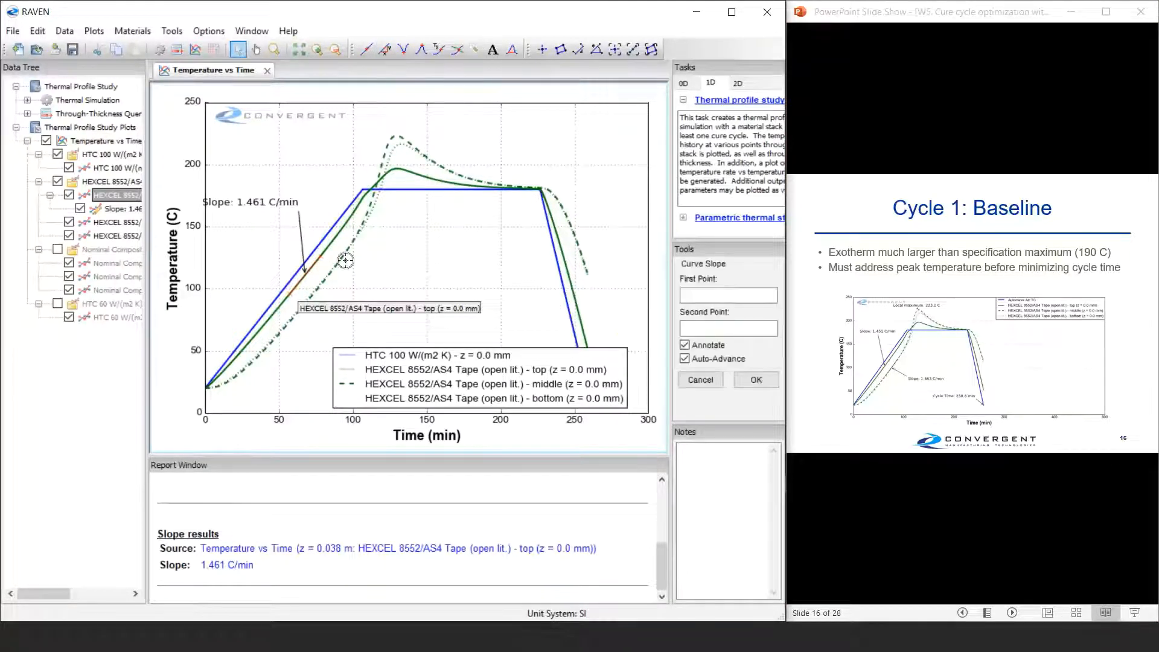
click(309, 299)
click(333, 273)
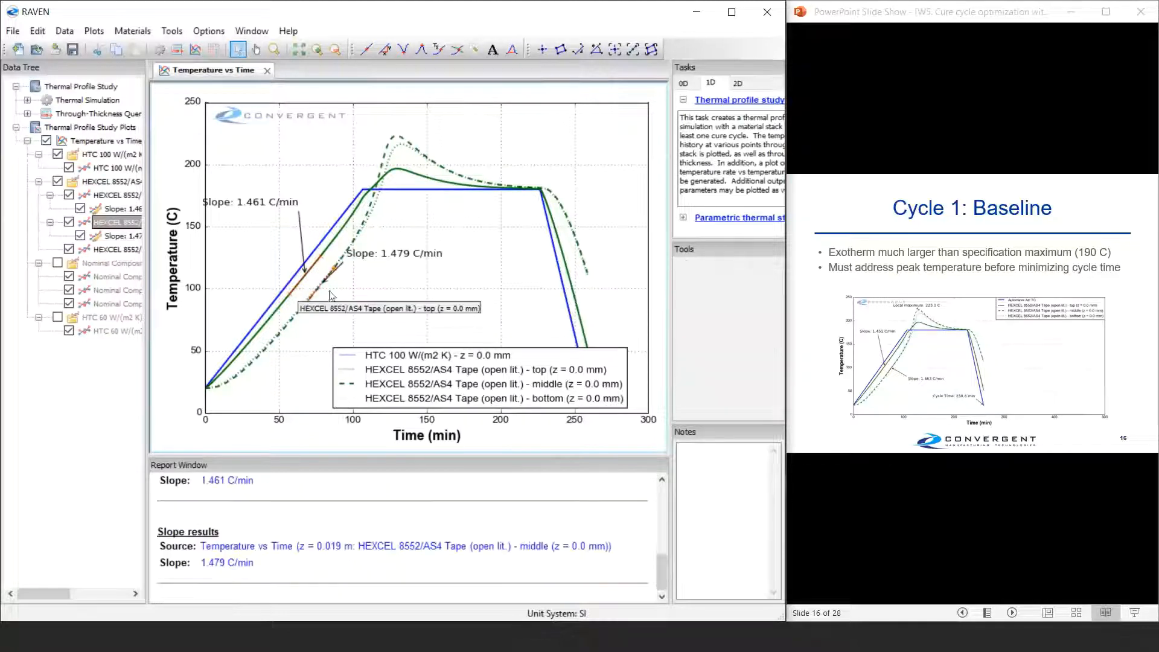
drag(384, 256, 405, 277)
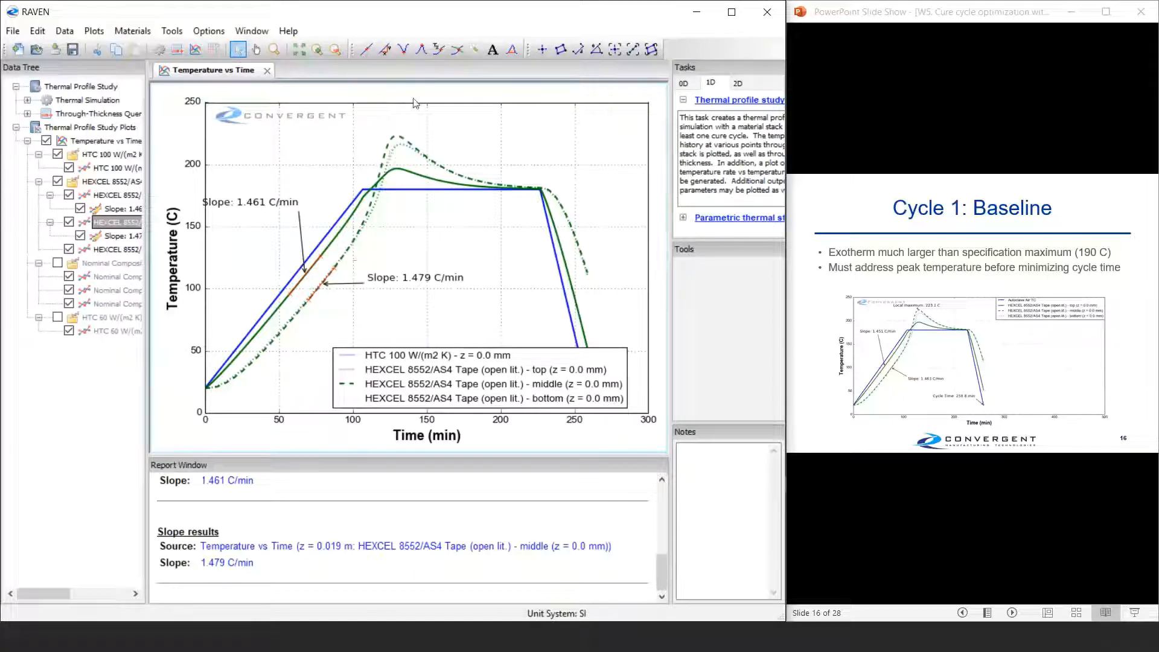
Annotate the local maximum of the HEXCEL middle curve between the heating ramp and cool-down, placing the label above the peak
click(421, 51)
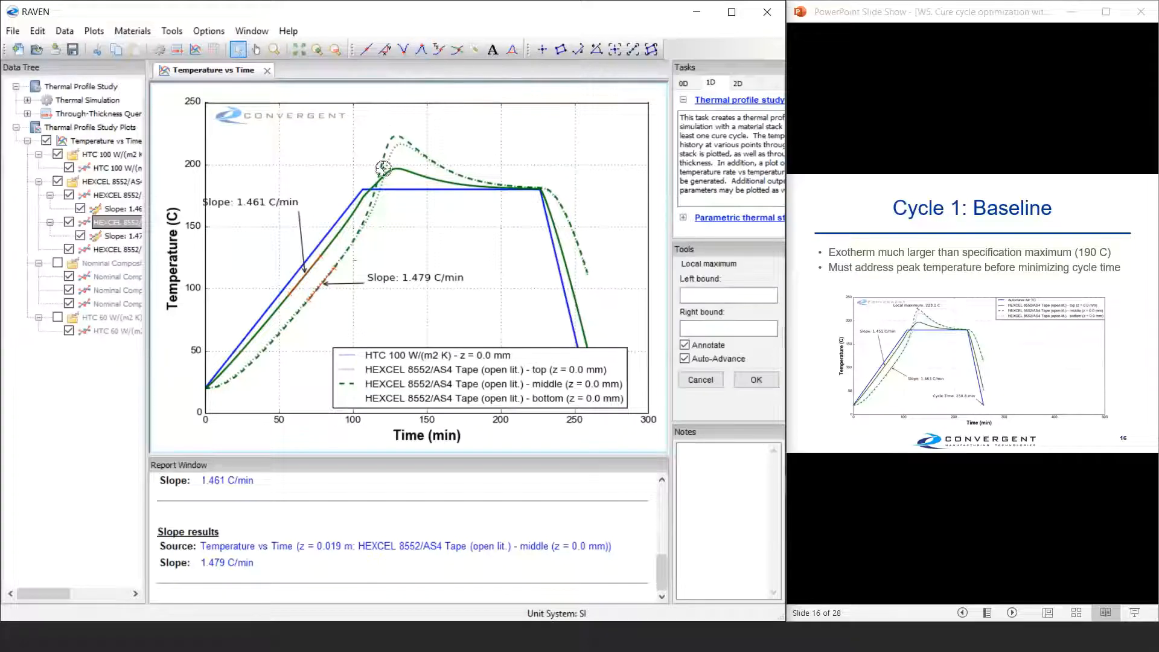
click(368, 212)
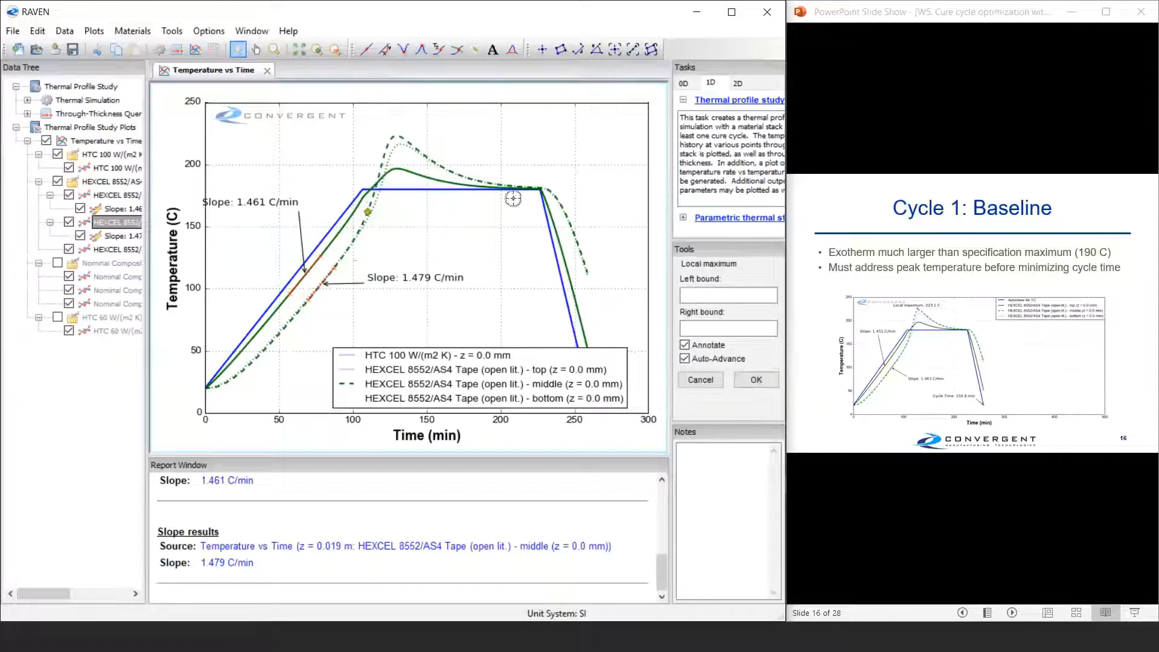
click(574, 236)
mouse_move(464, 157)
mouse_down()
mouse_move(436, 113)
mouse_move(372, 120)
mouse_up()
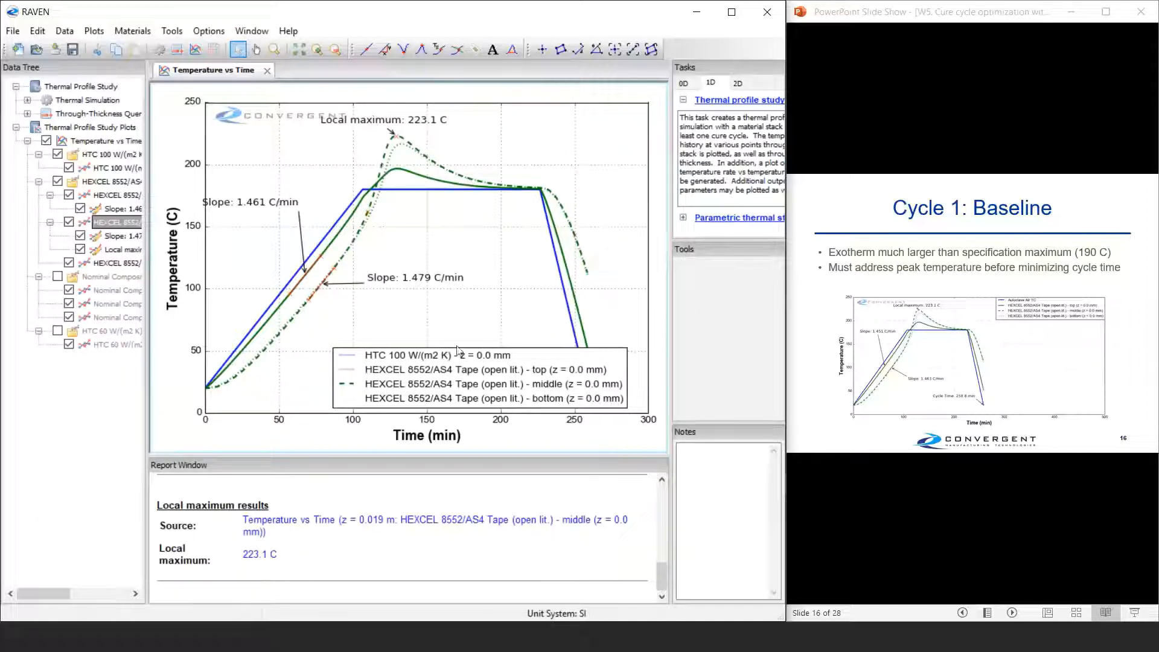
Move the legend clear of the cool-down and probe the end point of the HTC 100 curve, placing its annotation above the legend
drag(480, 381, 397, 377)
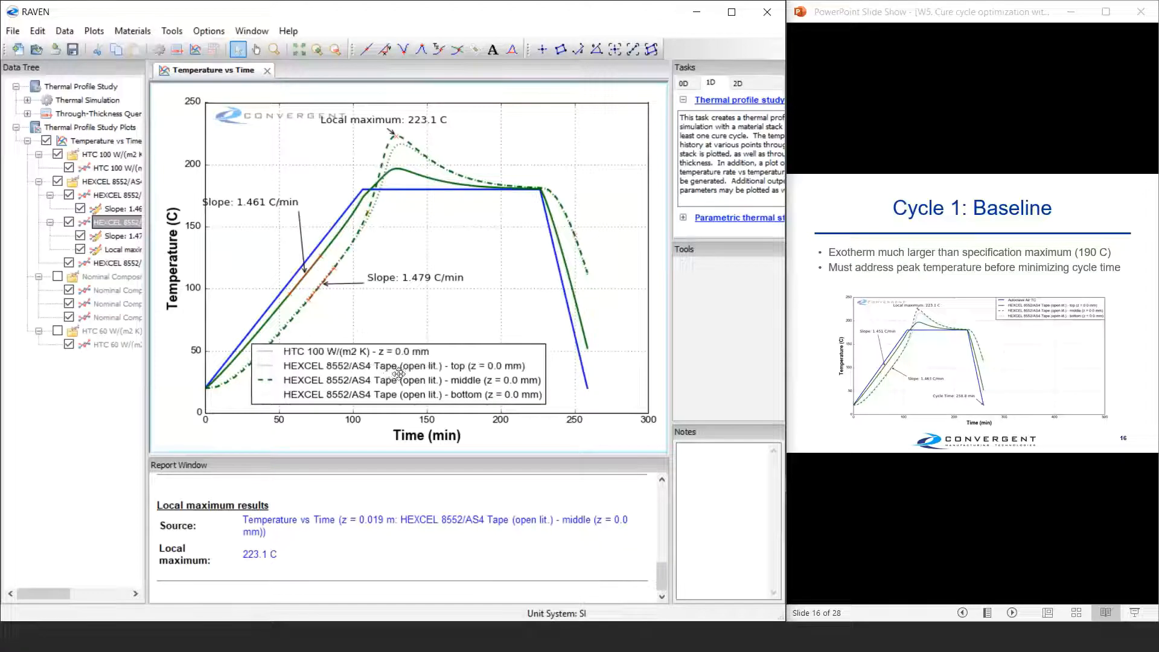
click(366, 50)
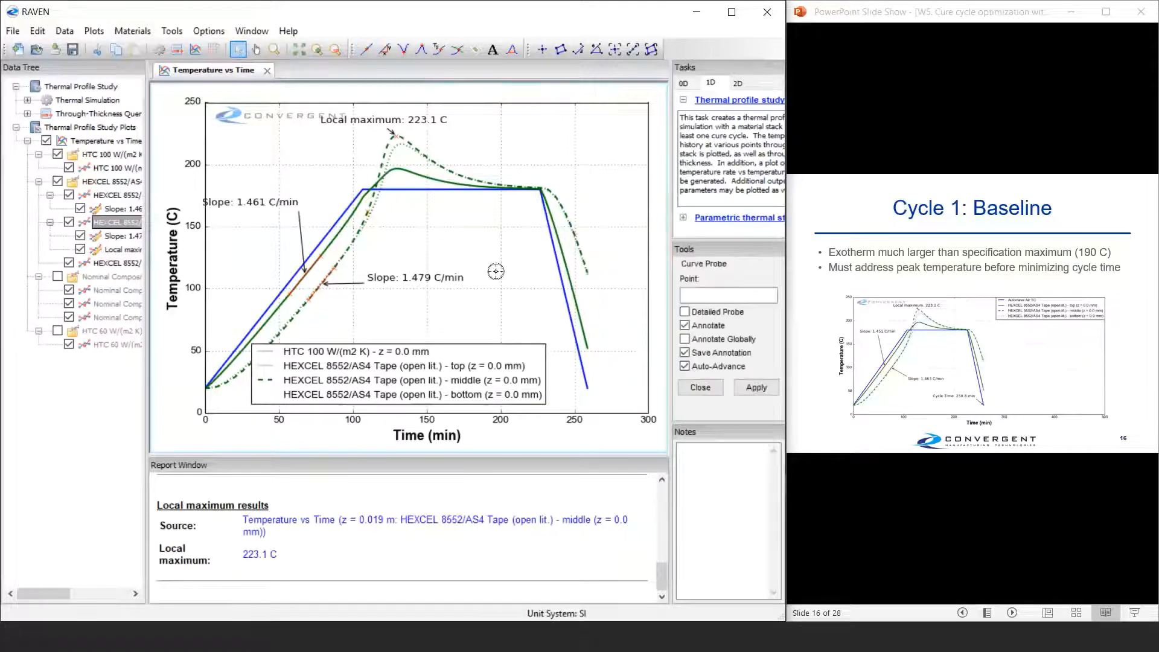
click(586, 389)
click(589, 390)
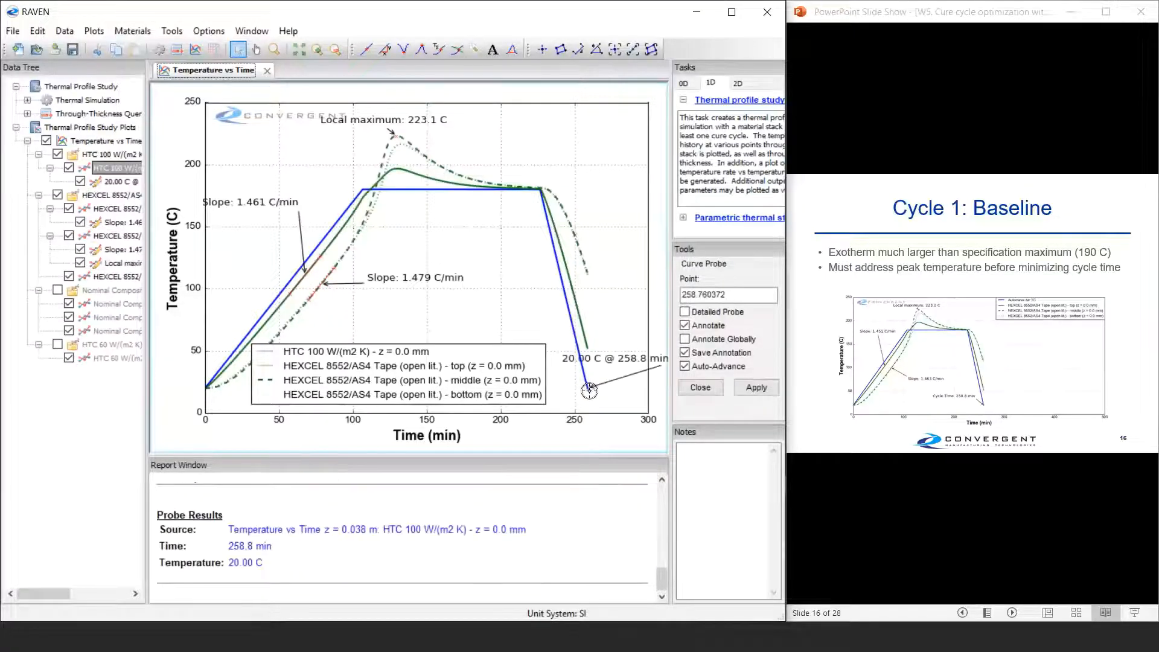
drag(595, 391, 508, 320)
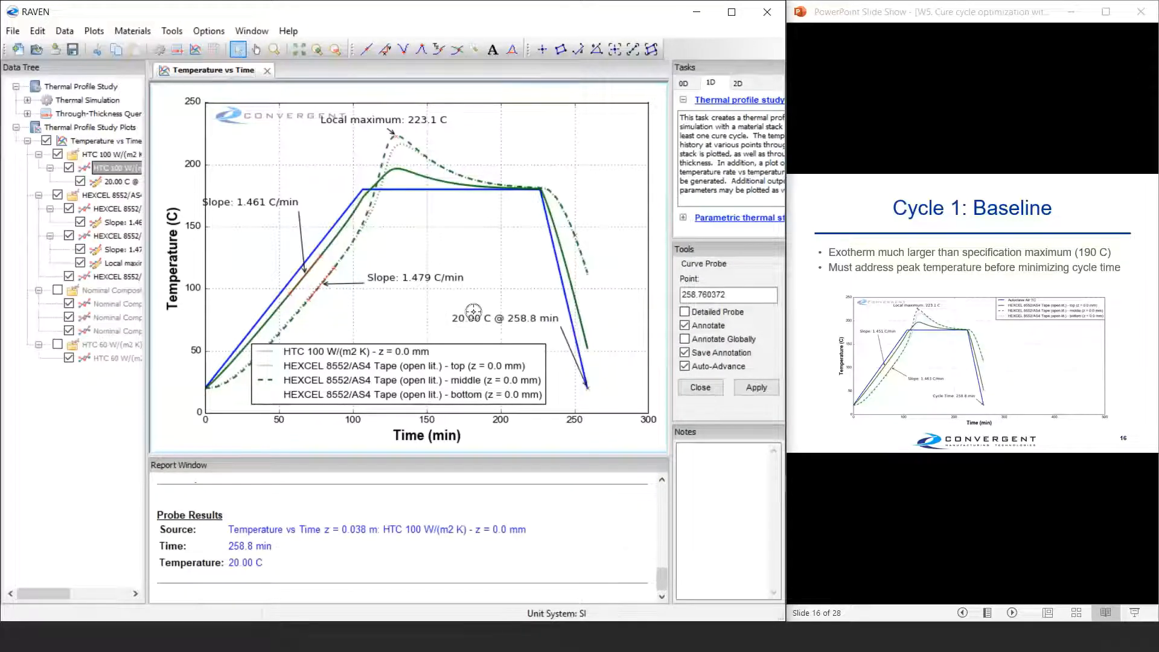
Change the cool-down end point annotation's raw string to "Cycle Time: %(xValue)s %(xUnits)s"
double_click(508, 323)
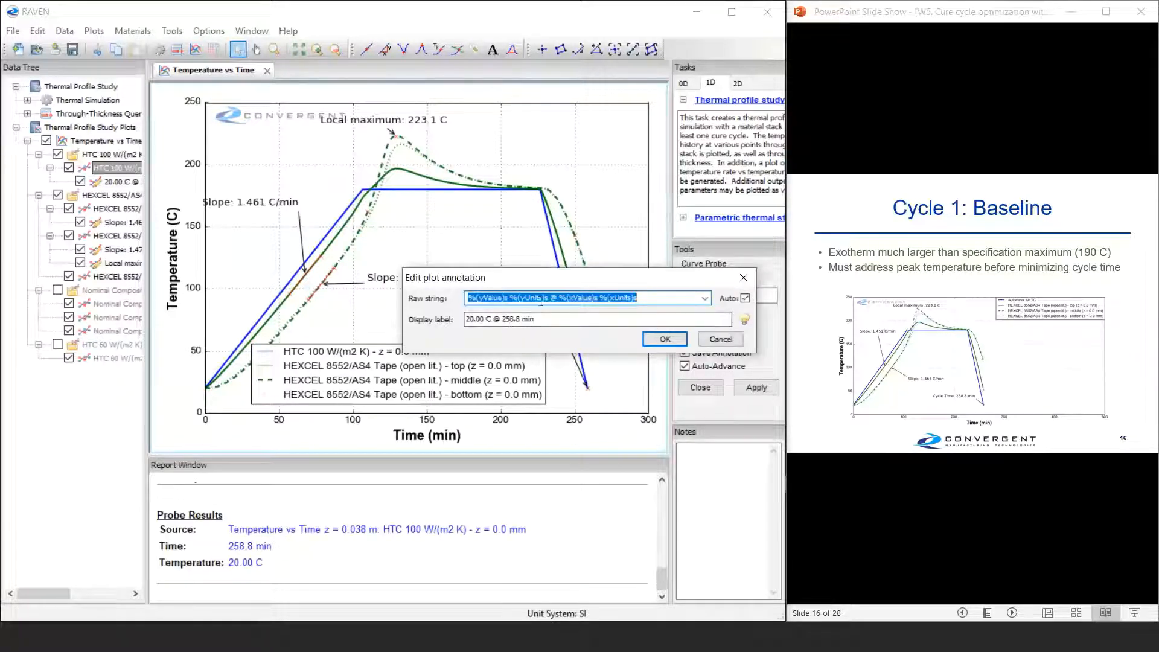
drag(550, 298, 410, 289)
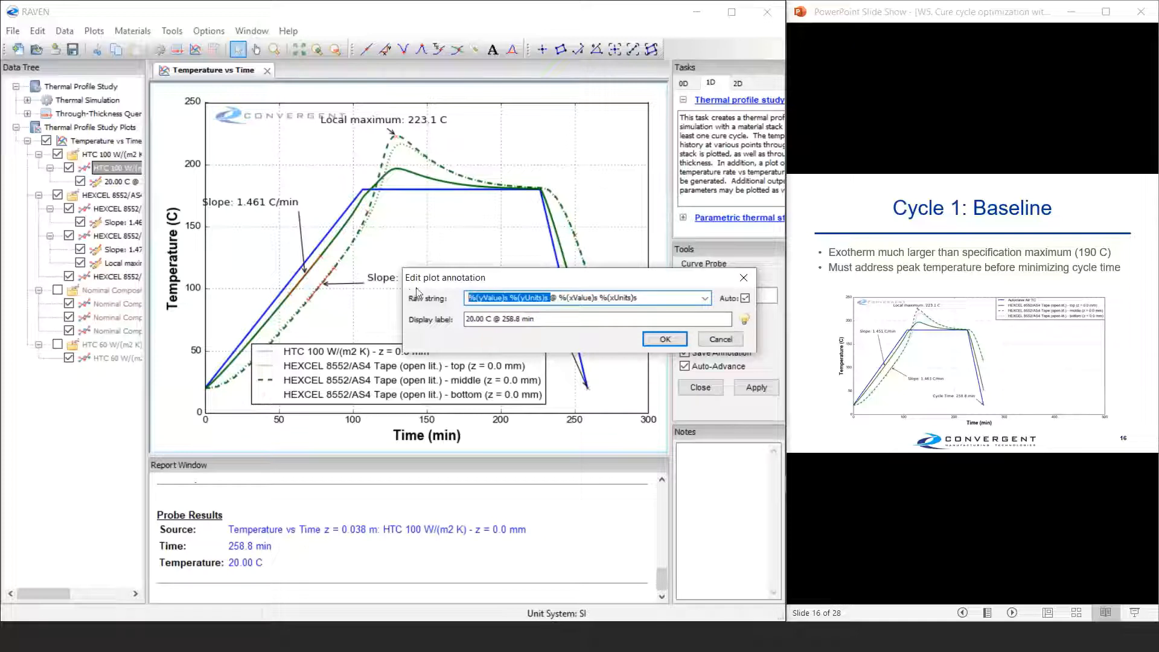
text(Cycle TIme)
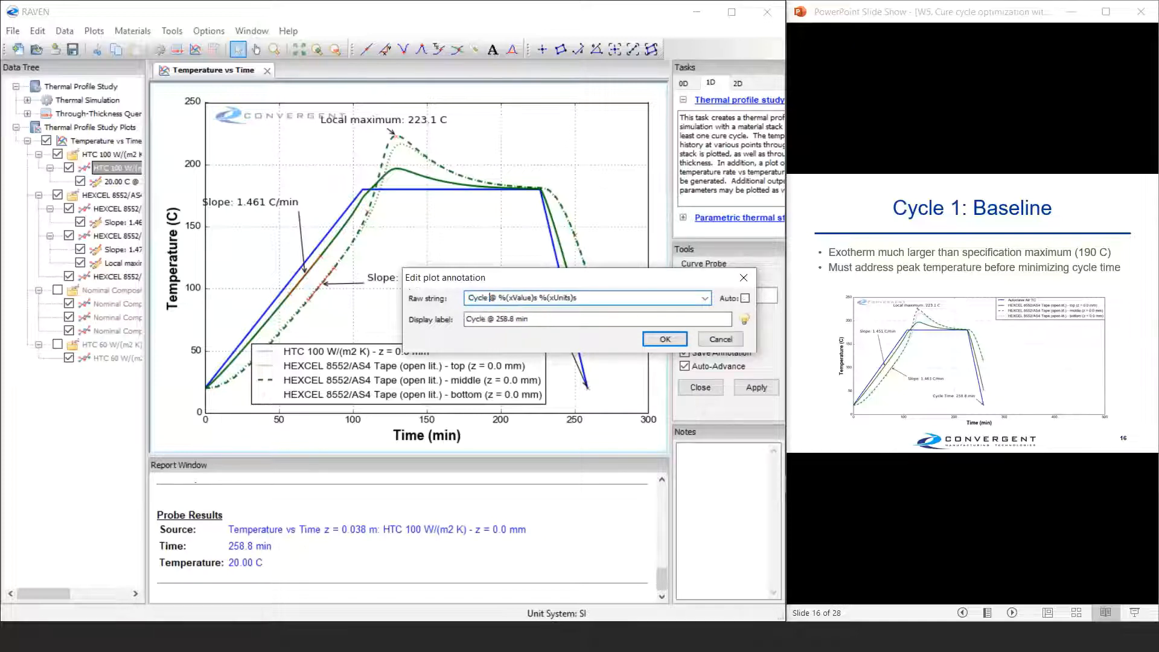
key(BackSpace)
key(BackSpace)
key(BackSpace)
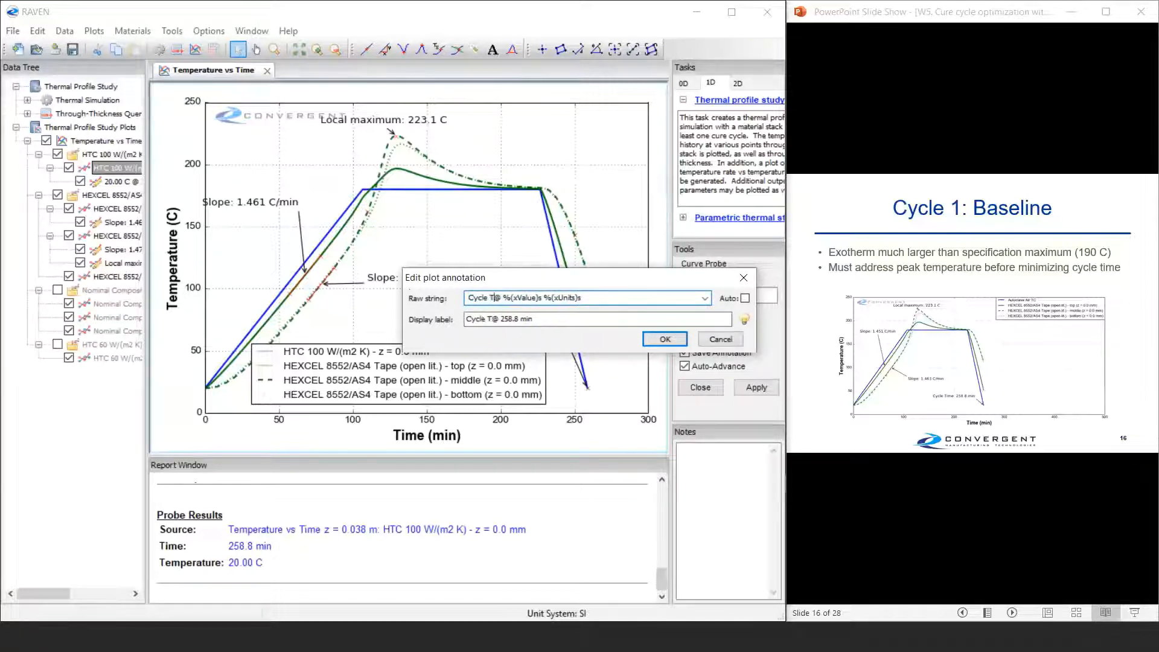
text(ime:)
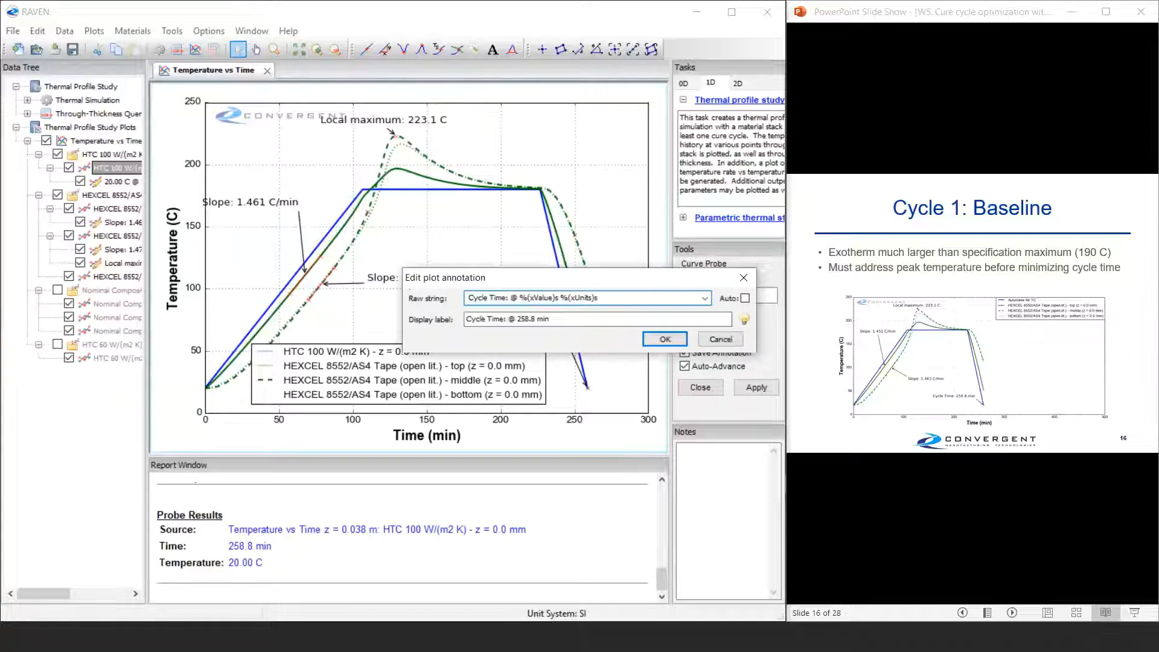
key(Delete)
key(Delete)
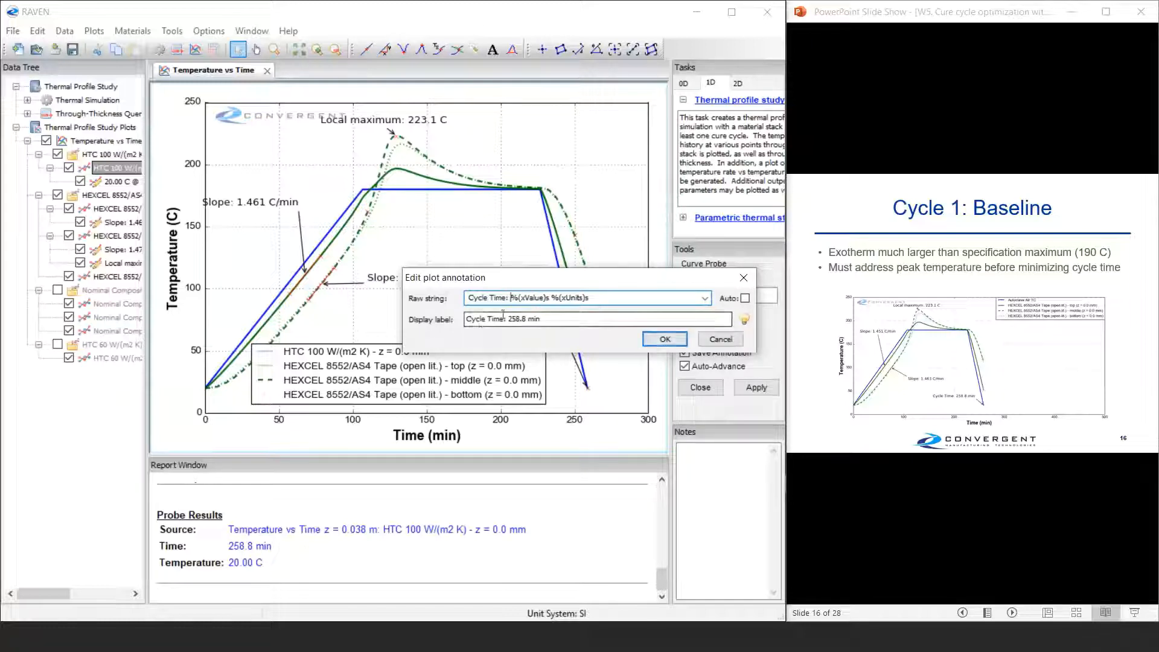
click(663, 340)
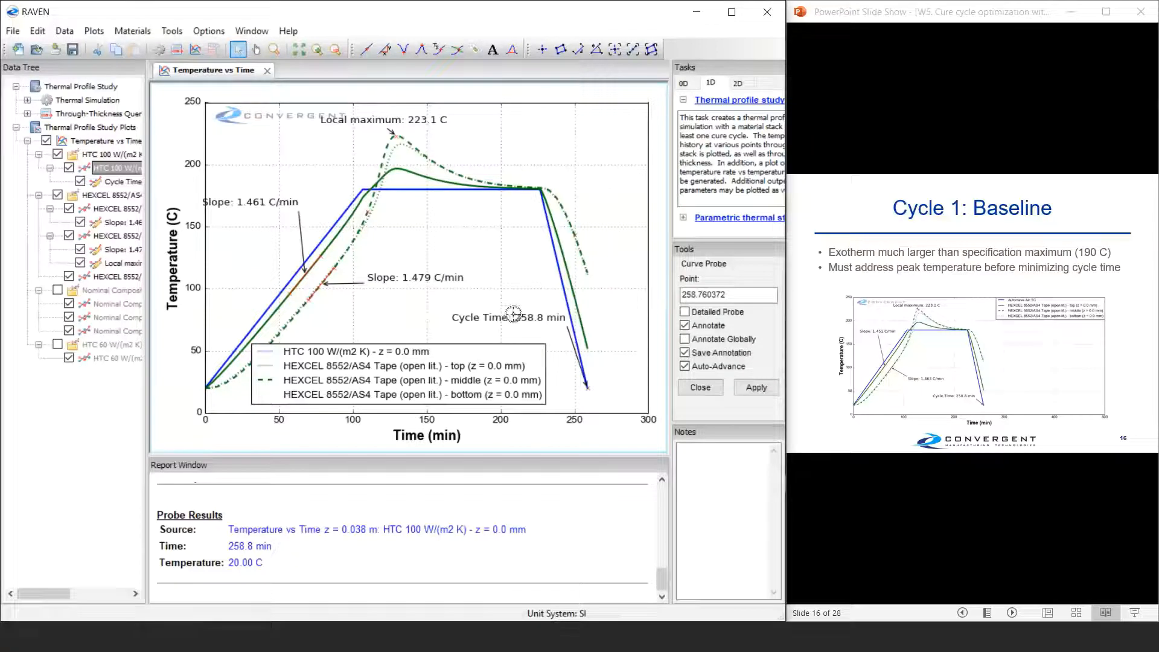
End the curve probe, shift the cycle time label slightly further from the cool-down curve, and maximize the PowerPoint slide show
click(238, 49)
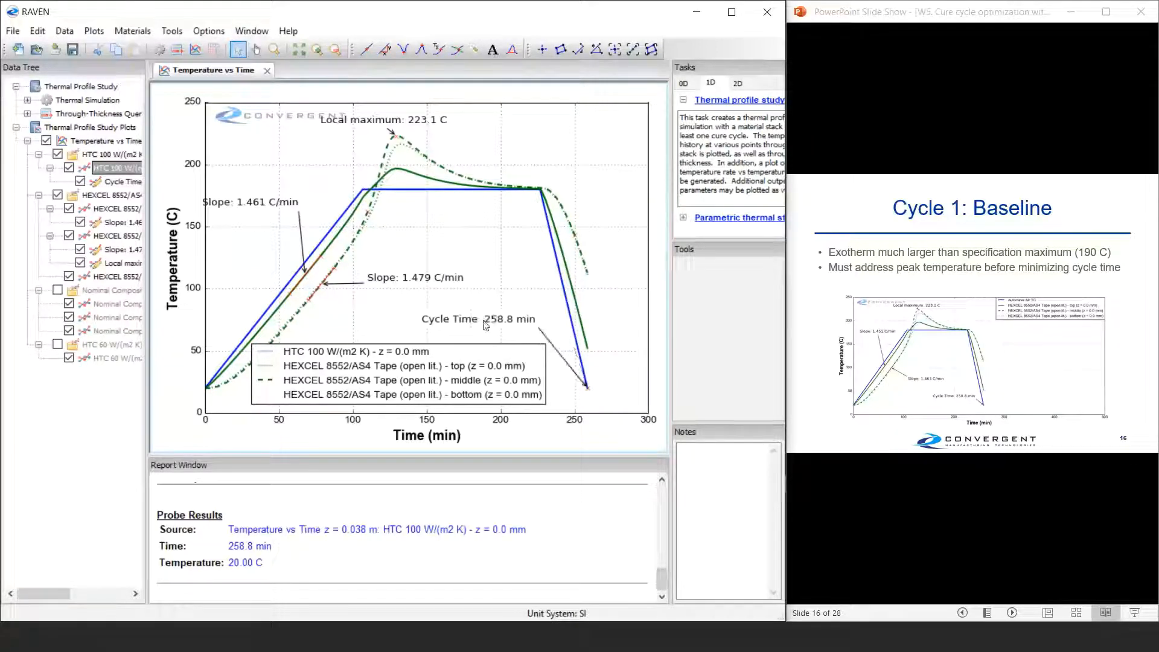
drag(519, 320, 485, 321)
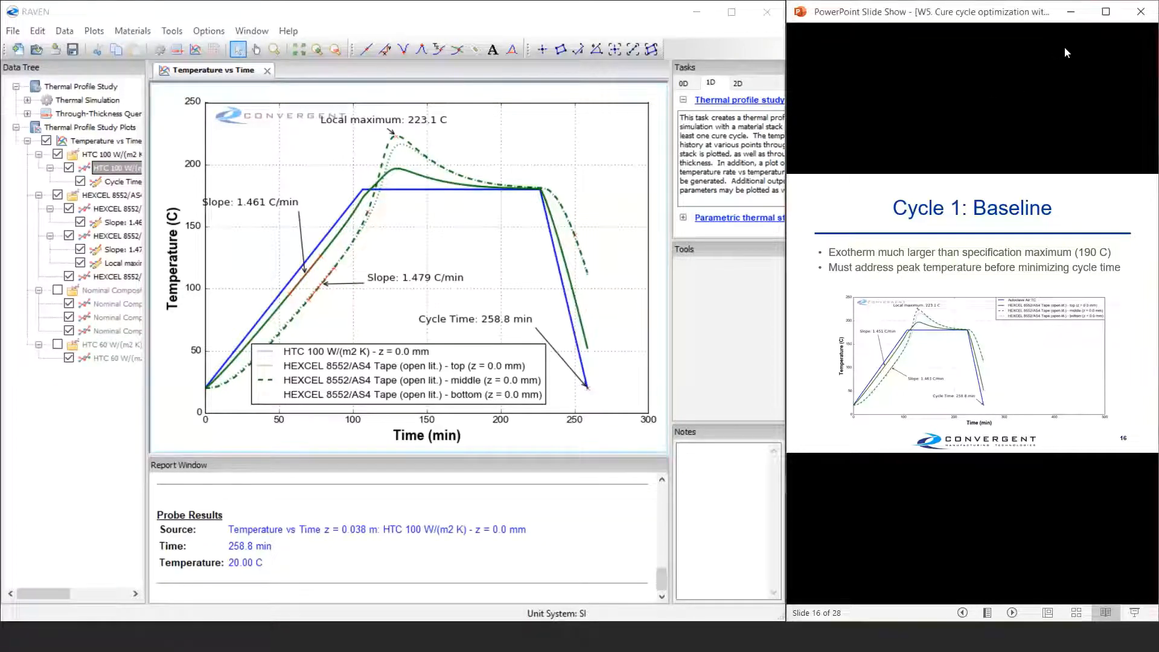
click(1106, 12)
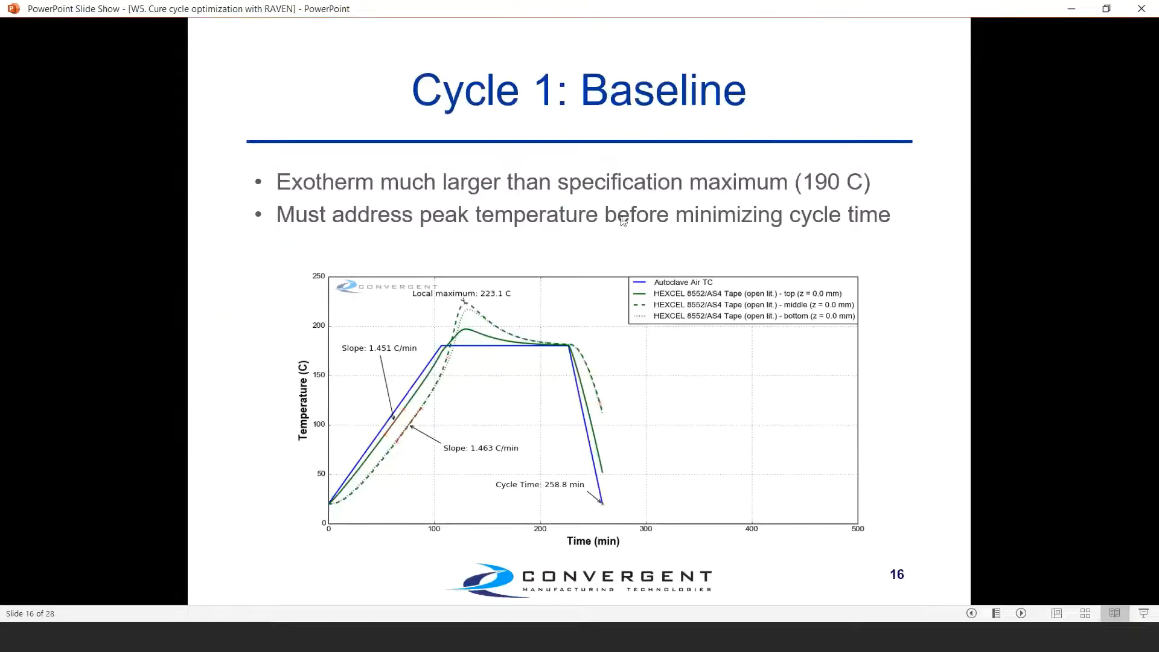
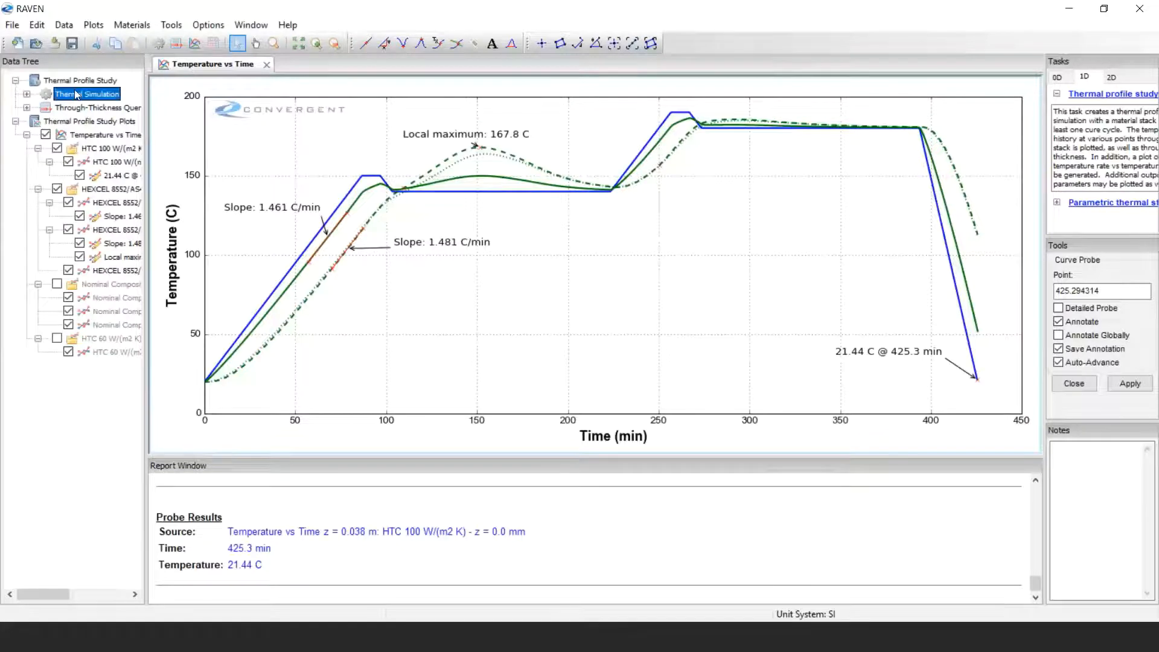
Try Set Temp as the HTC 100 boundary type in the thermal simulation, view the main cycle, and discard the changes
double_click(77, 94)
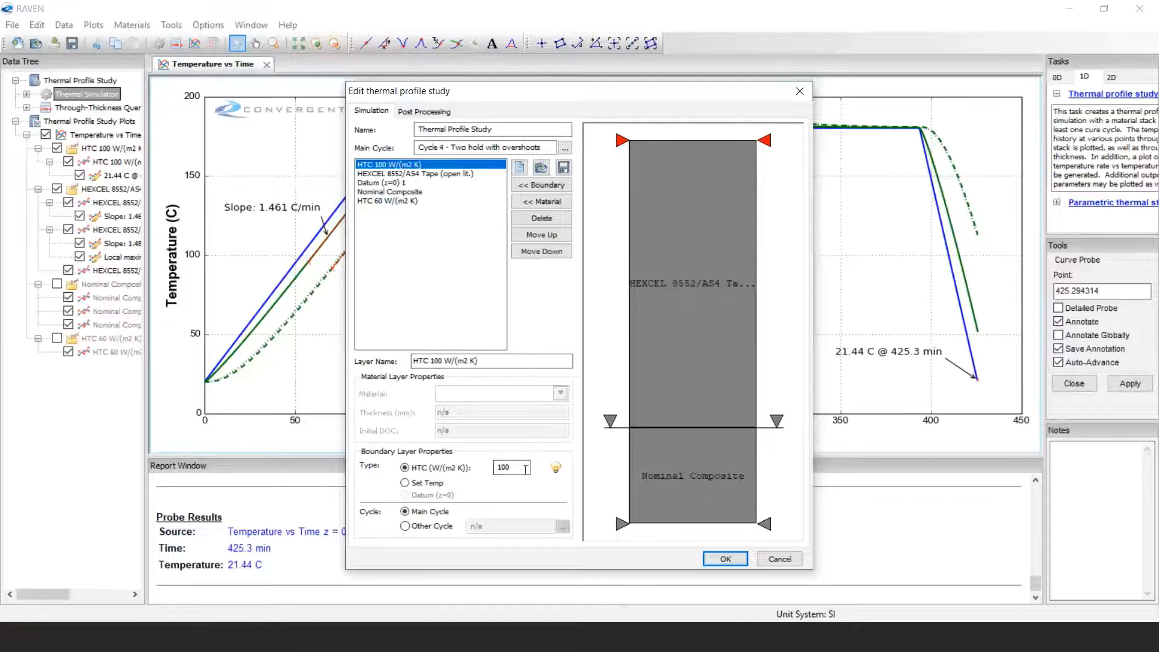
click(404, 483)
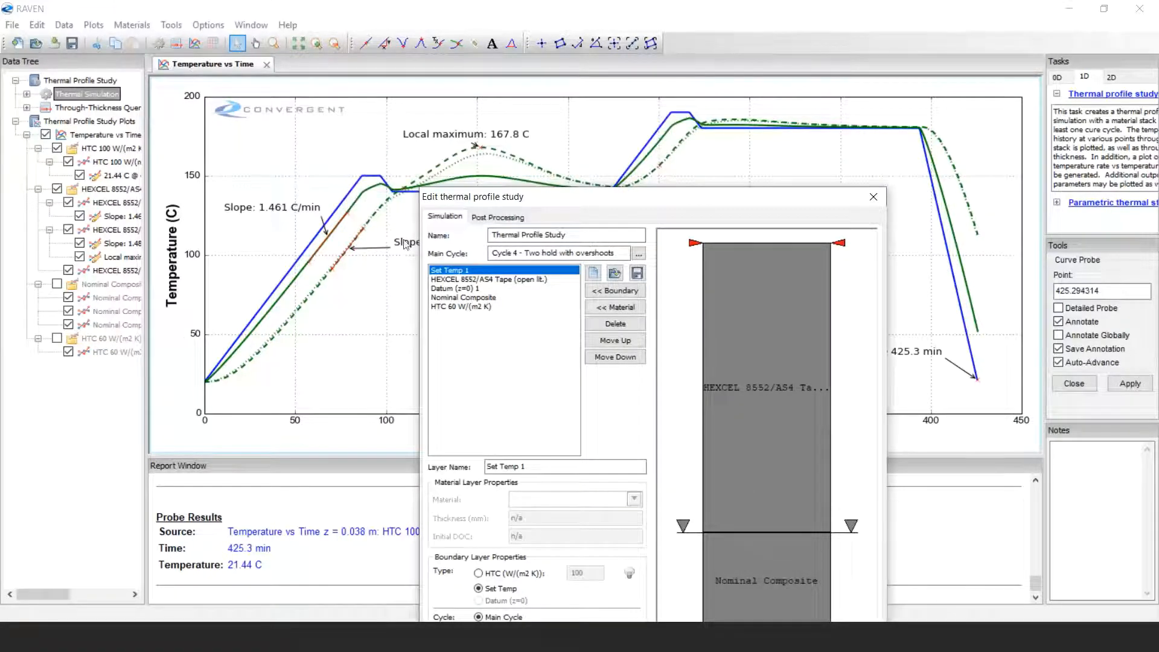
drag(564, 197, 510, 89)
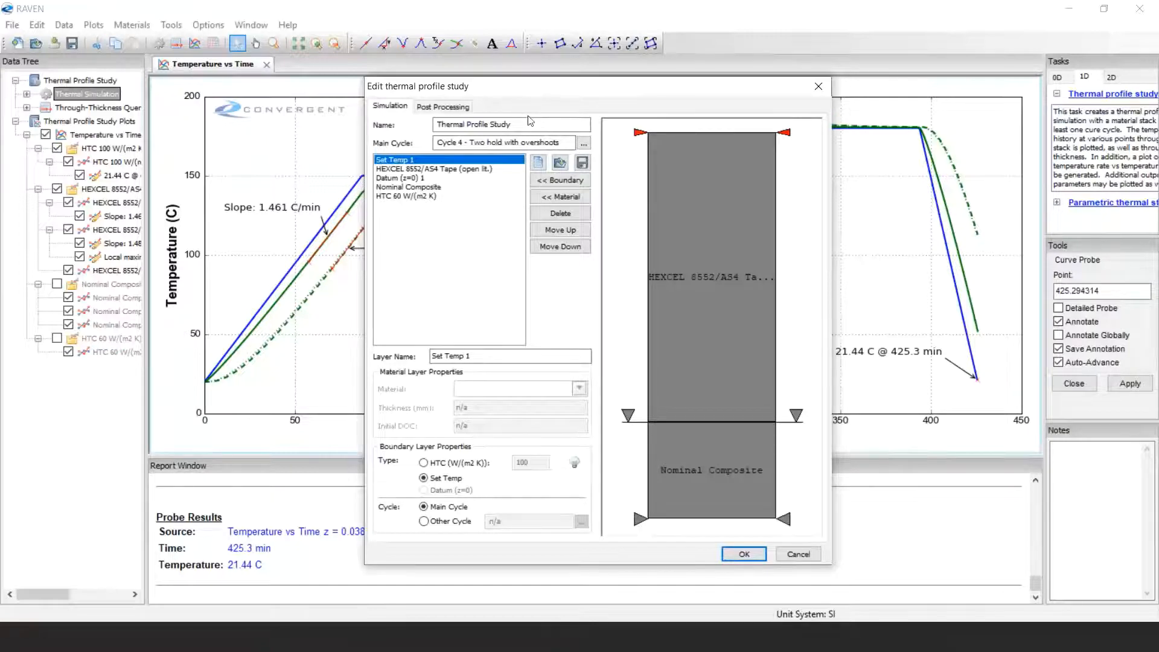
click(587, 145)
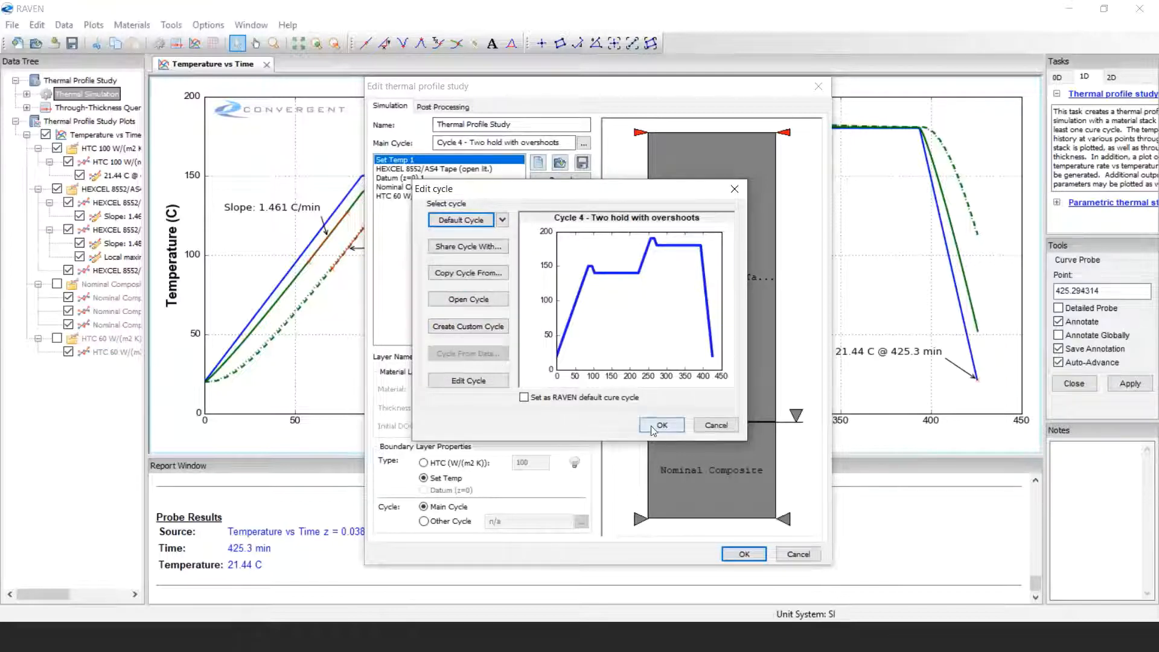
click(715, 425)
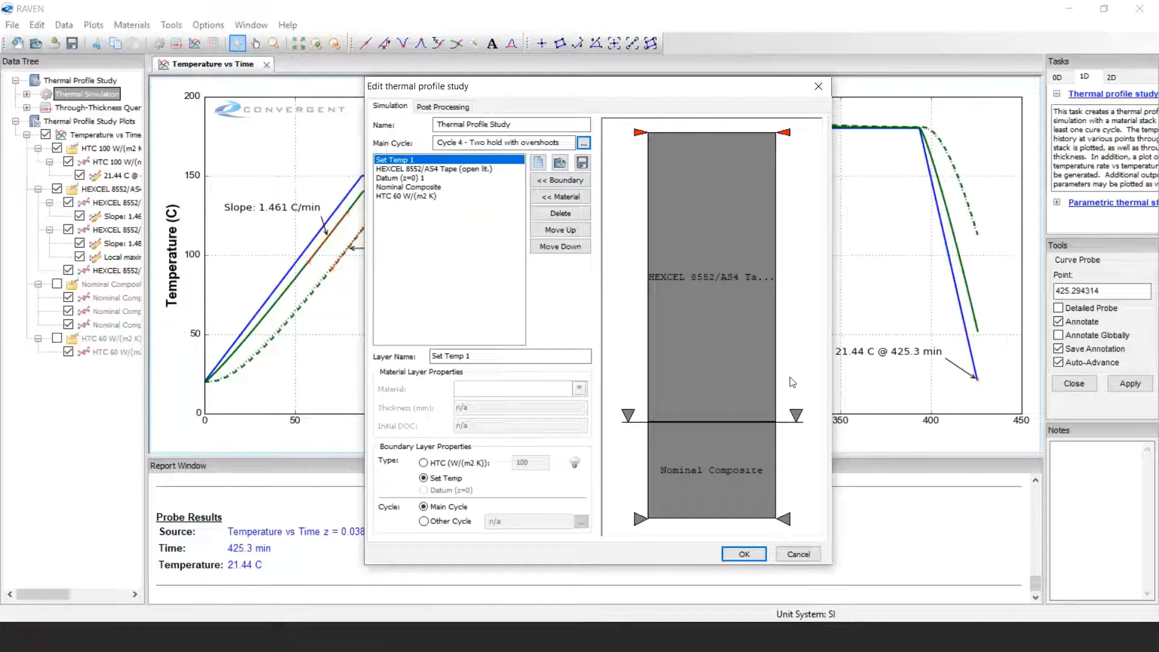
click(797, 554)
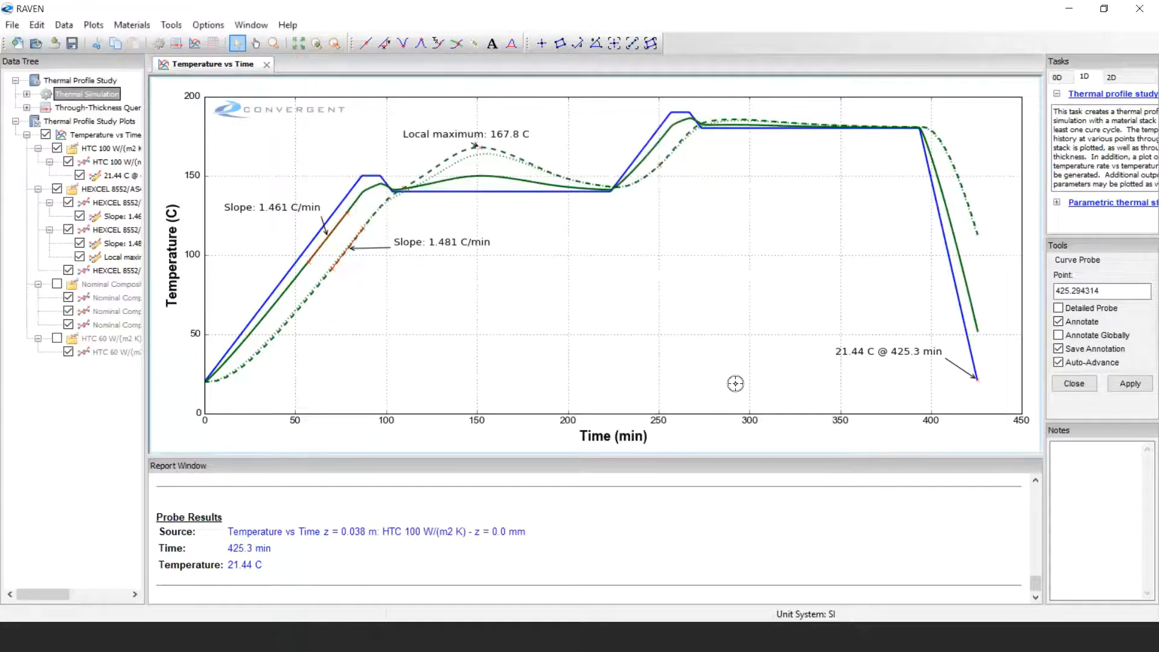
Check the Q&A slide, return to RAVEN, and view the HEXCEL 8552/AS4 Tape layer's properties in the thermal simulation
click(214, 641)
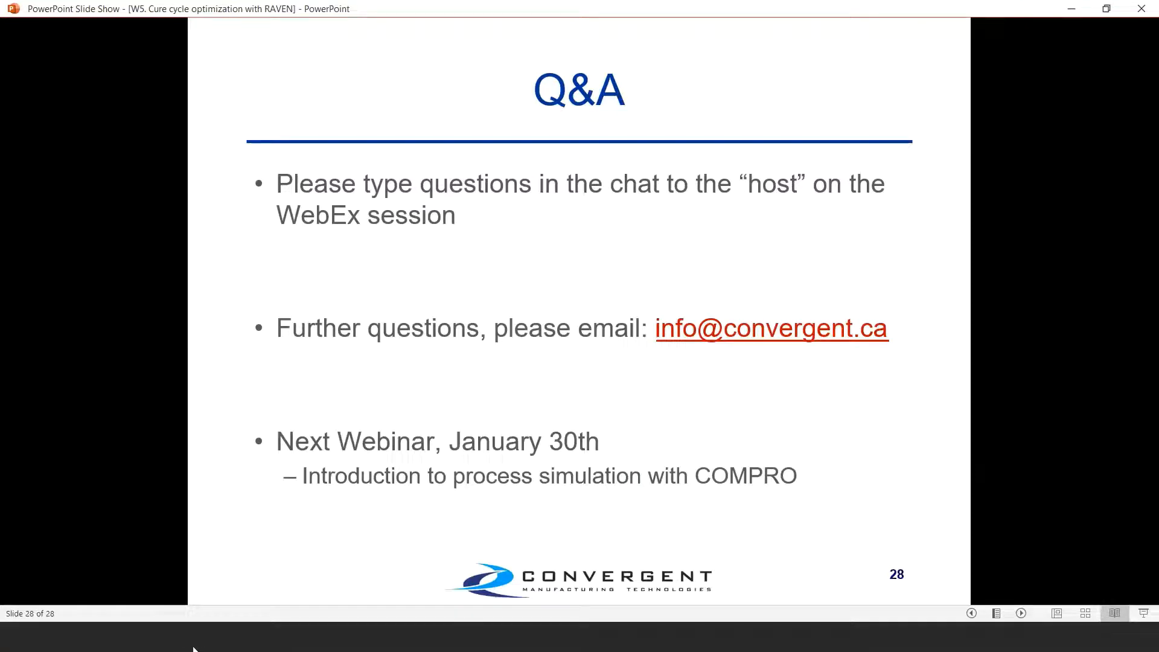
click(174, 646)
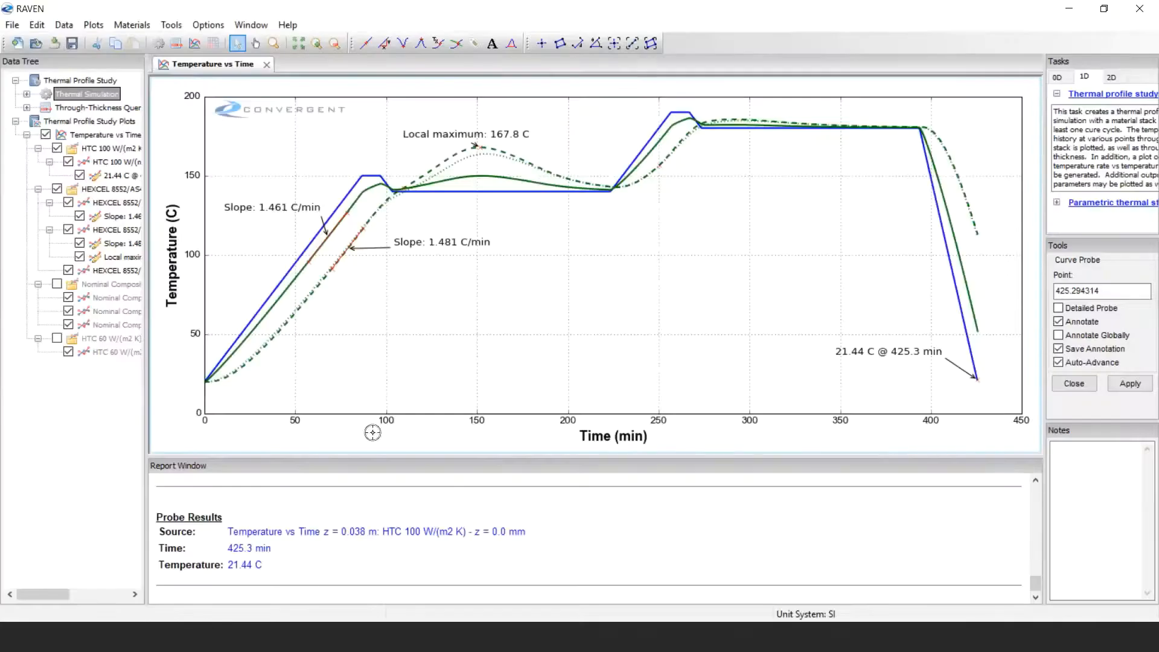
double_click(103, 99)
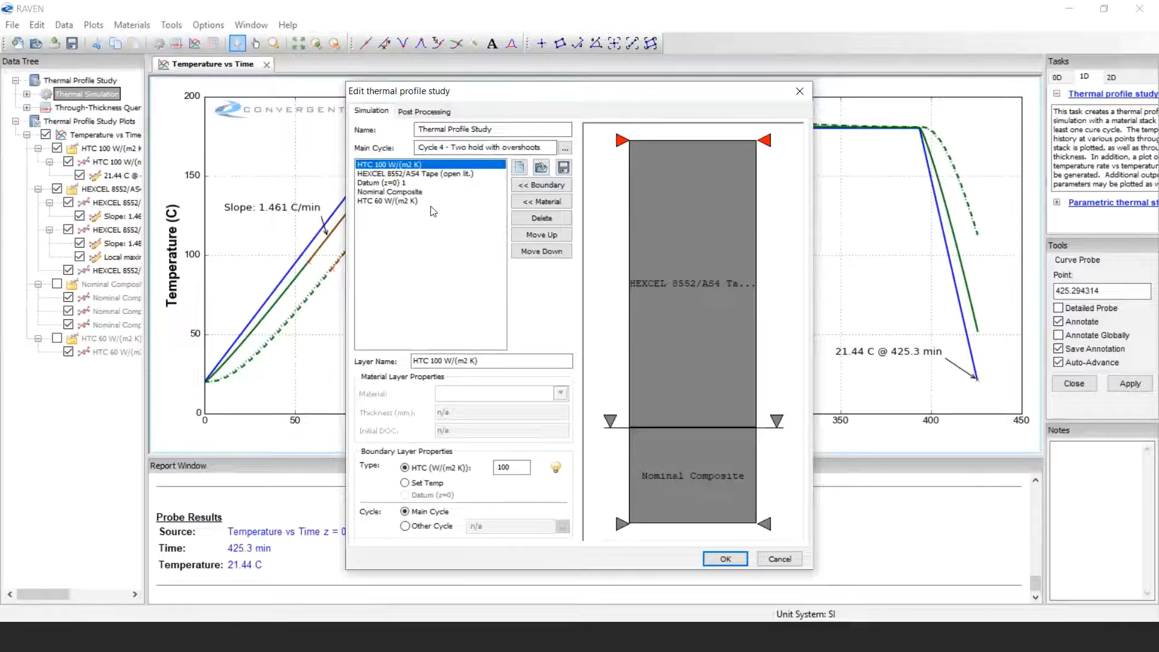
click(417, 175)
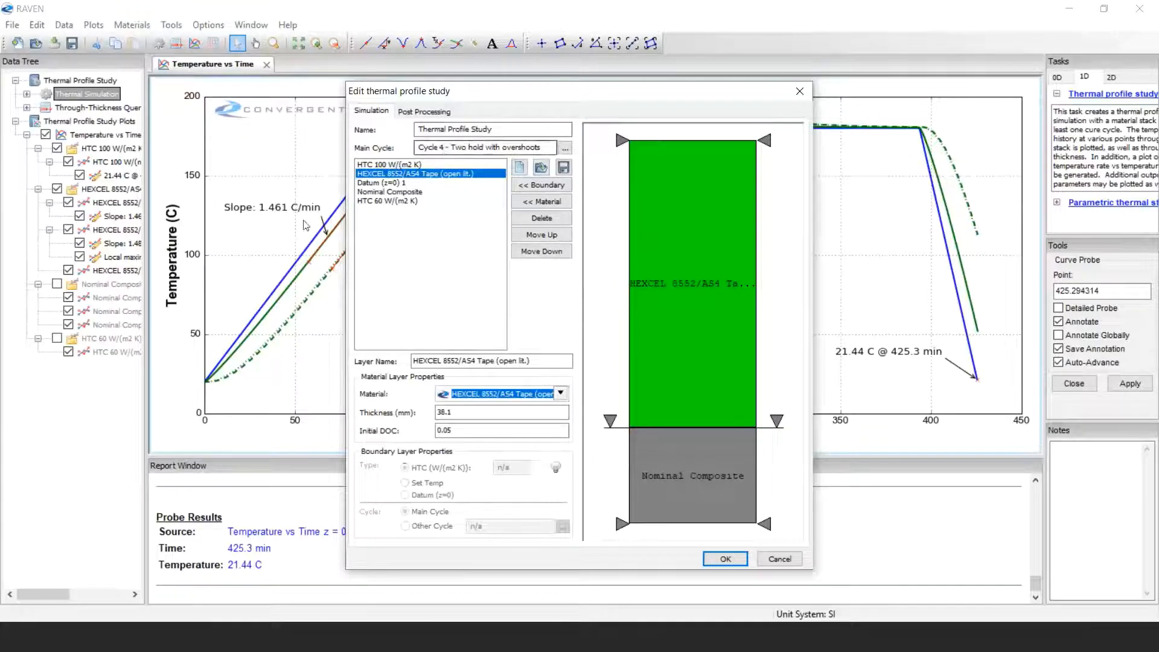
Switch to the PowerPoint slide show and go back three slides from the Q&A slide
click(213, 639)
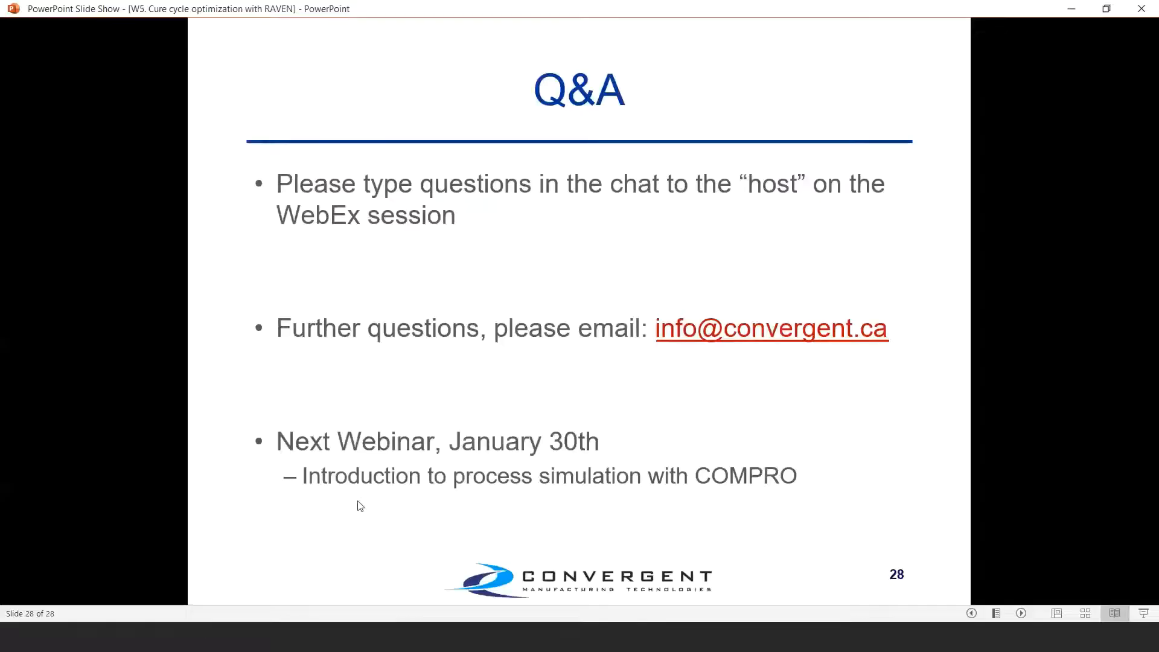
key(Left)
key(Left)
key(Left)
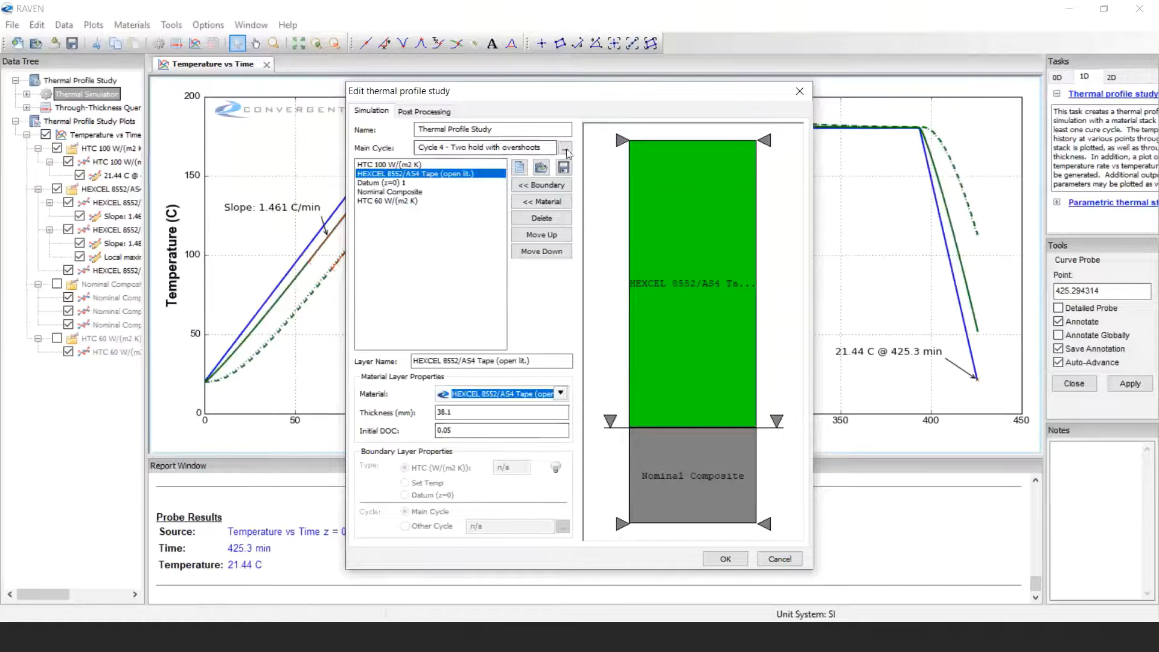
View the cure cycles available for sharing with the study's main cycle in RAVEN, and leave the study settings without changes
click(563, 168)
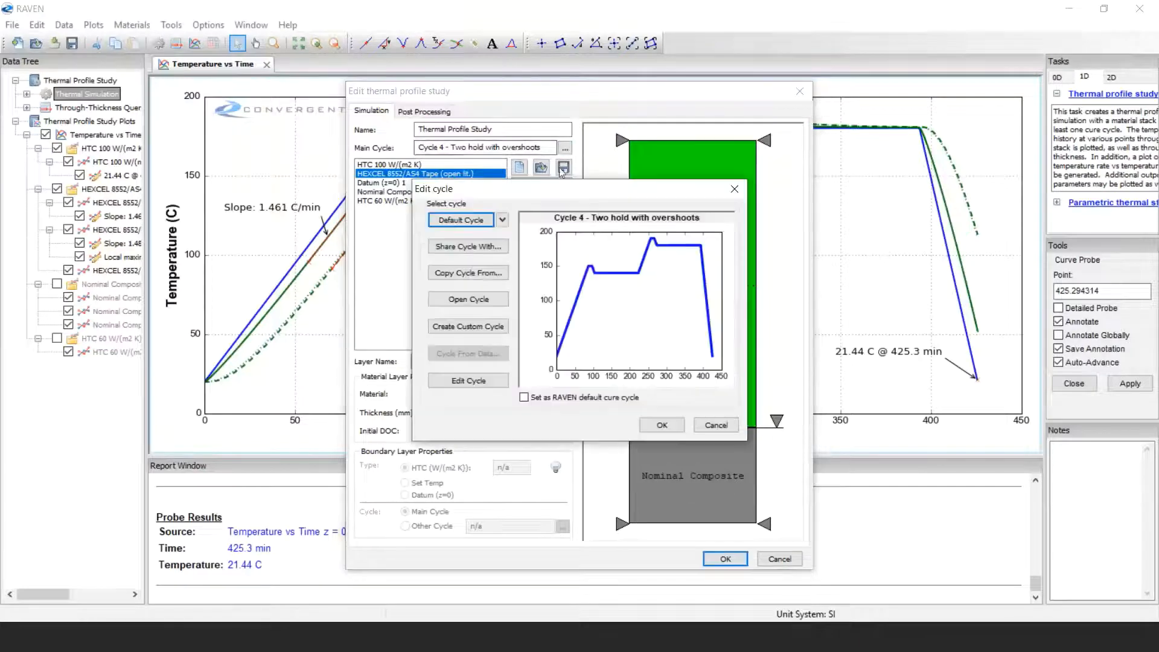
click(479, 245)
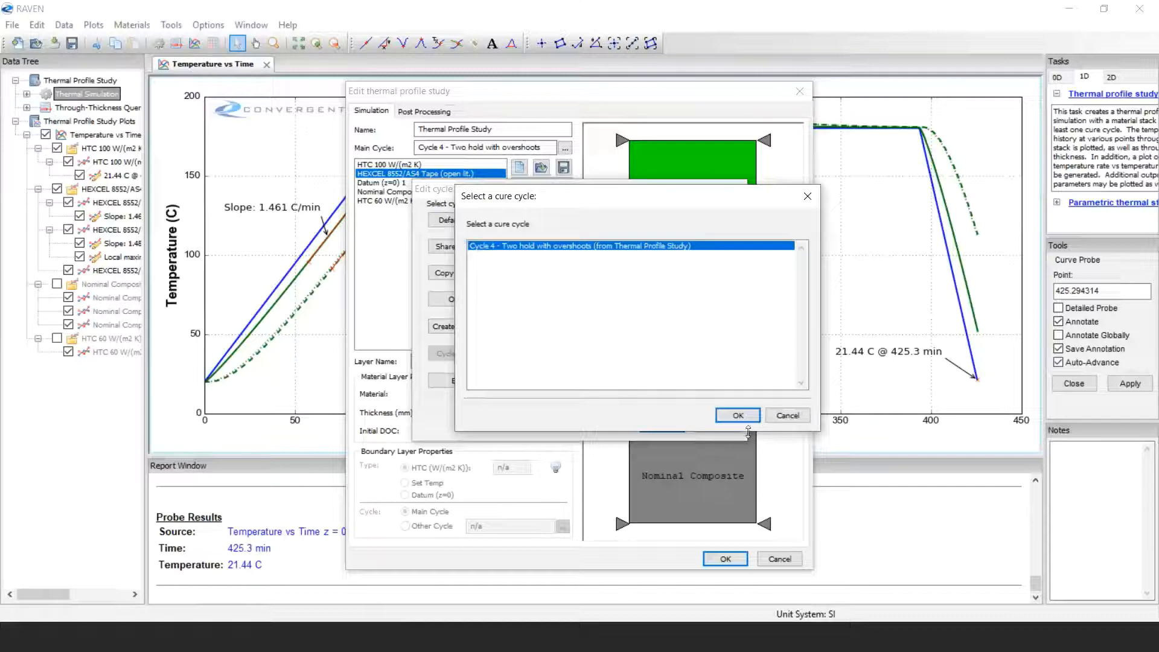
click(790, 417)
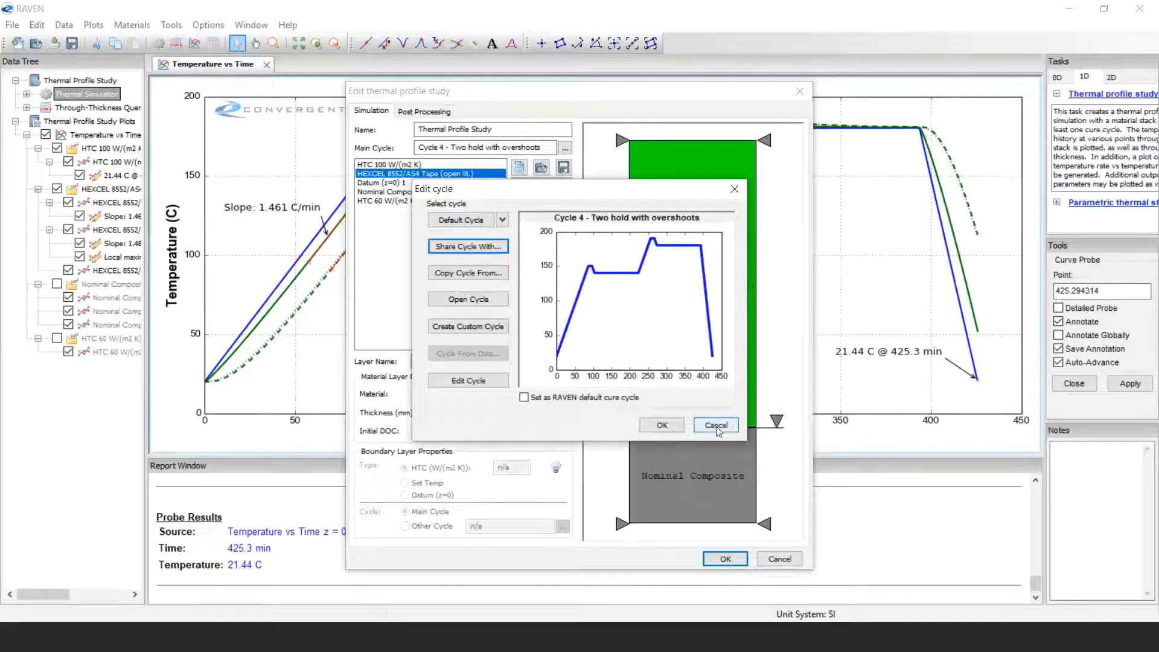
click(715, 426)
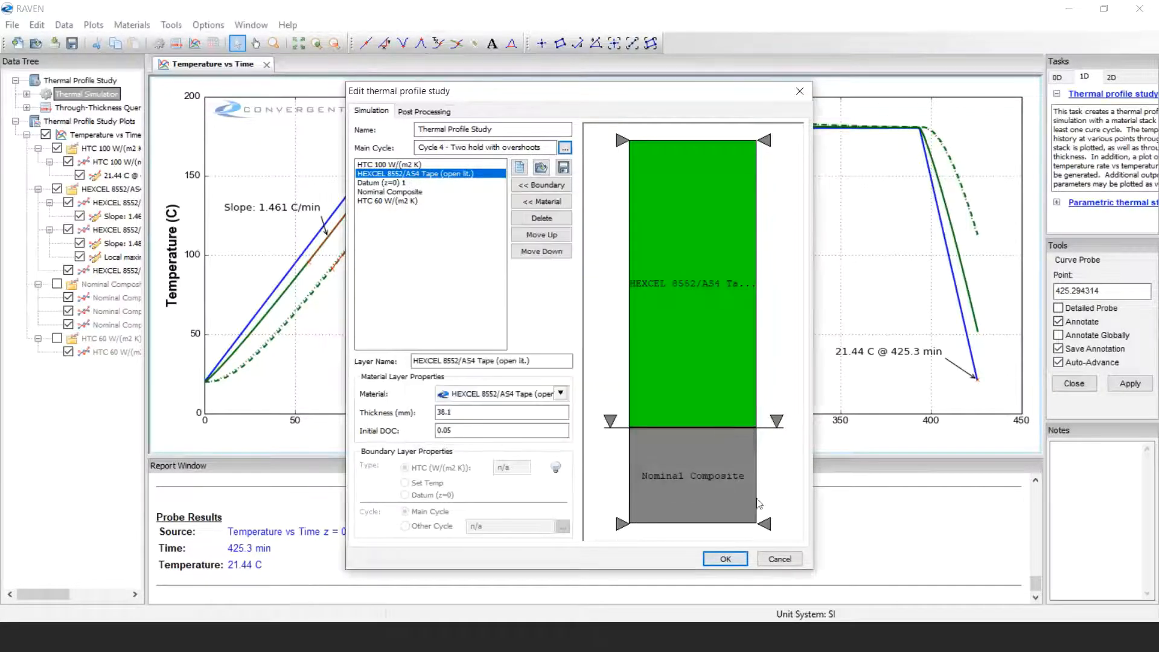
click(779, 559)
End the curve probe on the Temperature vs Time plot and show the plot at its full extents
click(598, 280)
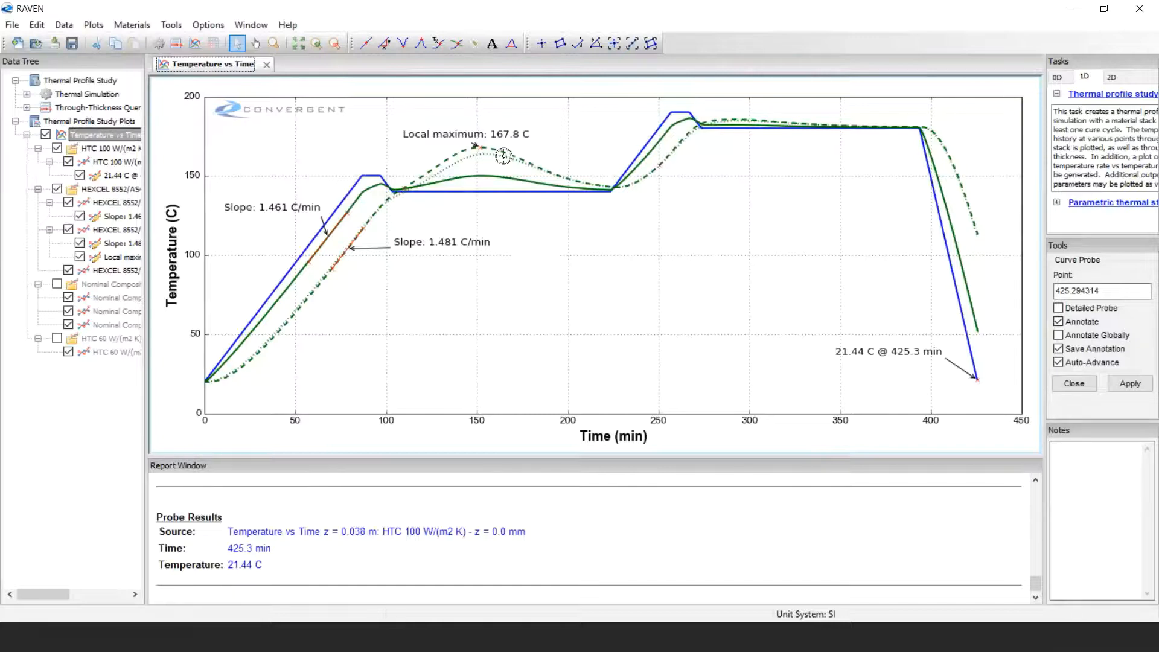
click(240, 43)
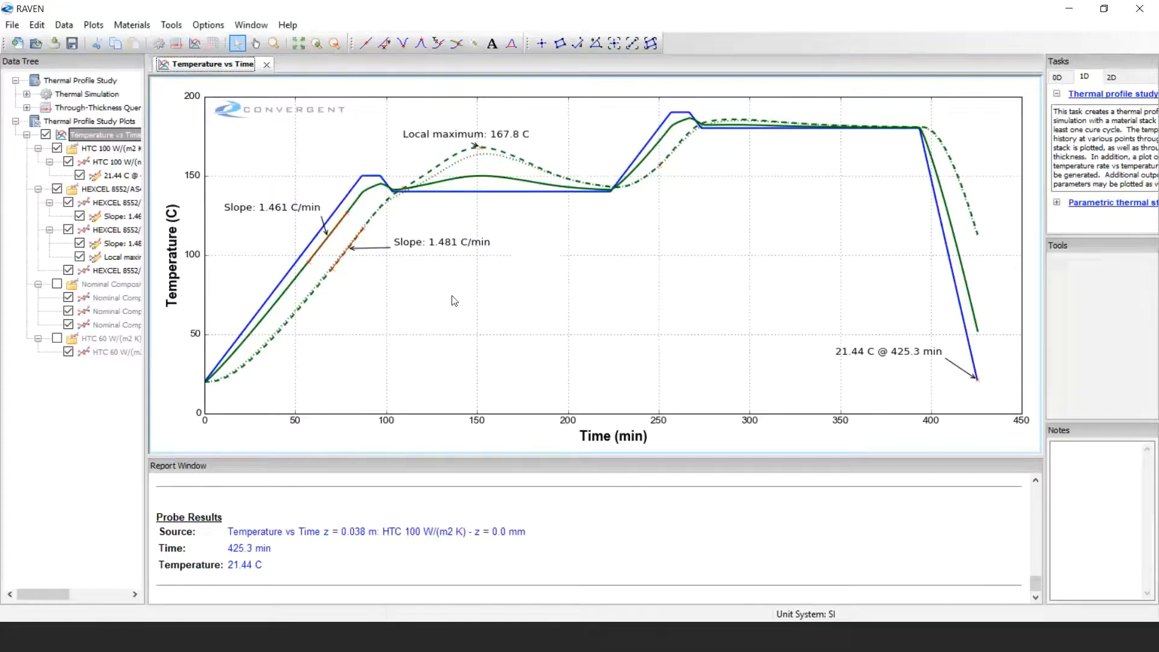
scroll(454, 301, up, 1)
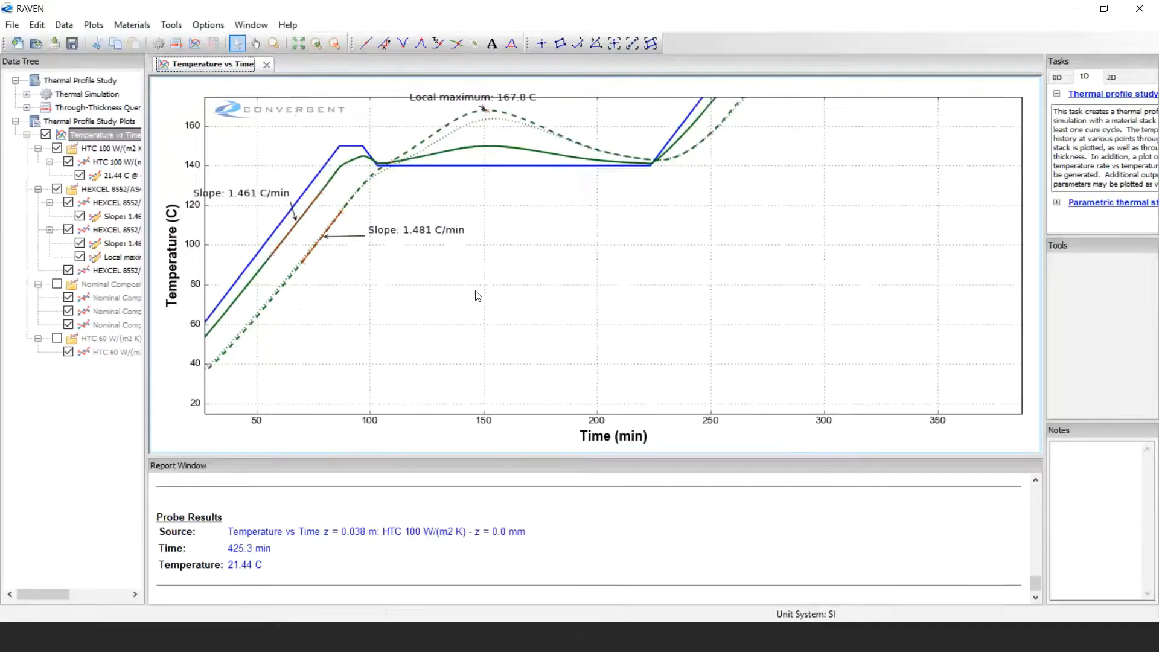
click(299, 46)
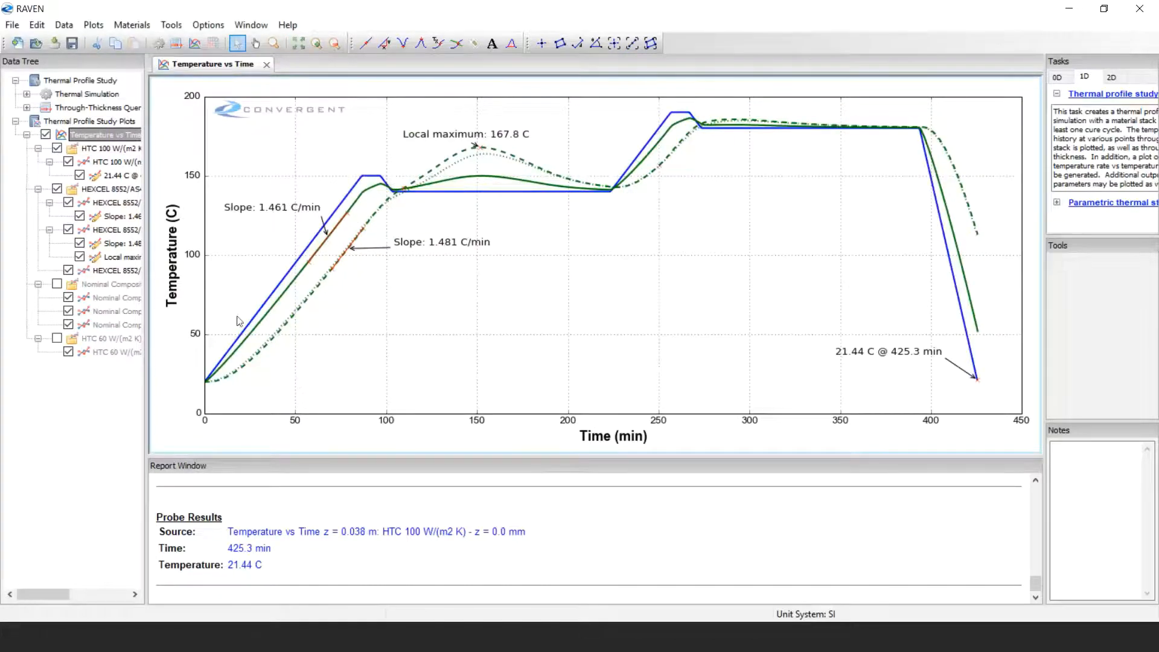
Start a new series on the Temperature vs Time plot, sourced from the z = 0.021 m HEXCEL 8552/AS4 Tape location of the Thermal Simulation
right_click(426, 305)
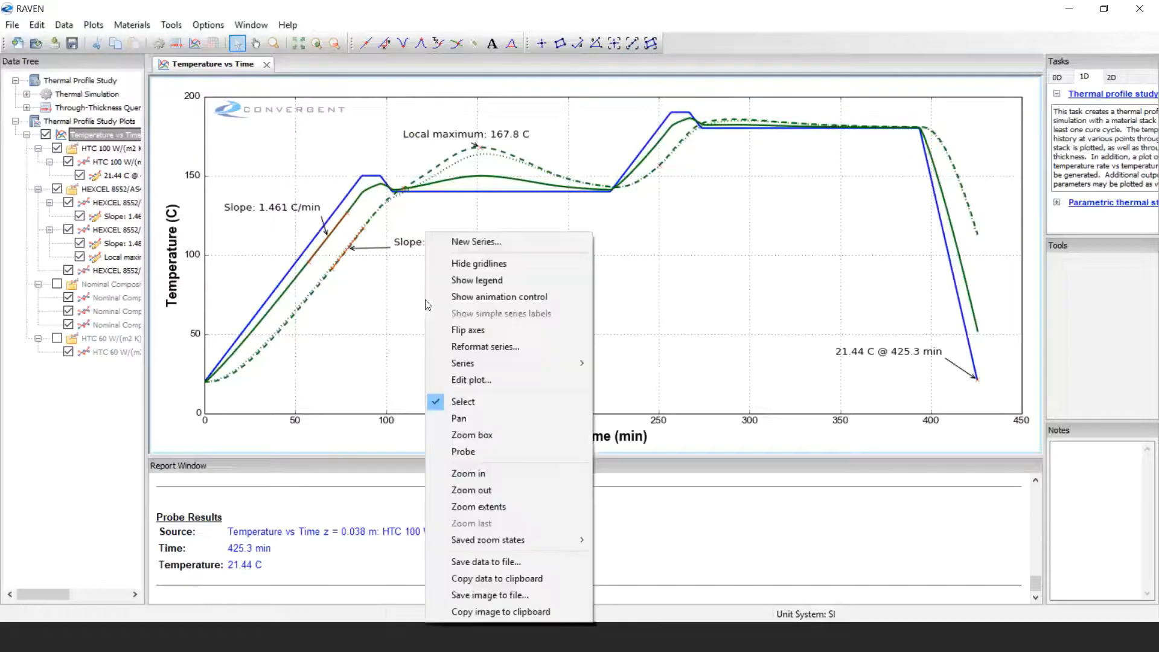
click(457, 244)
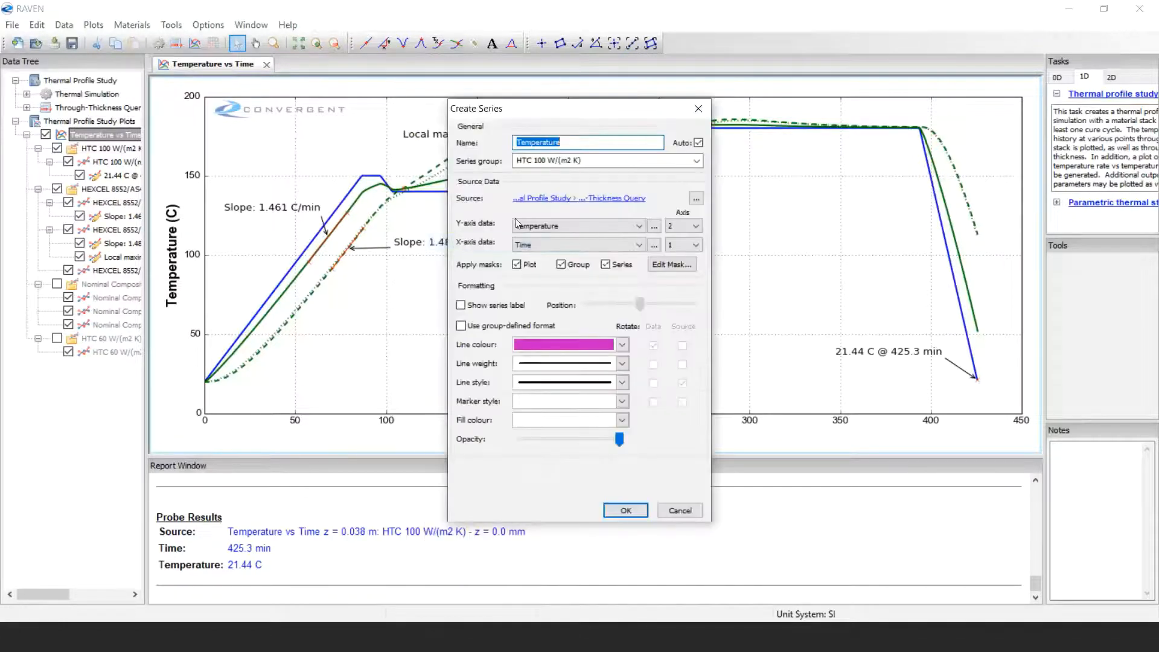
click(604, 229)
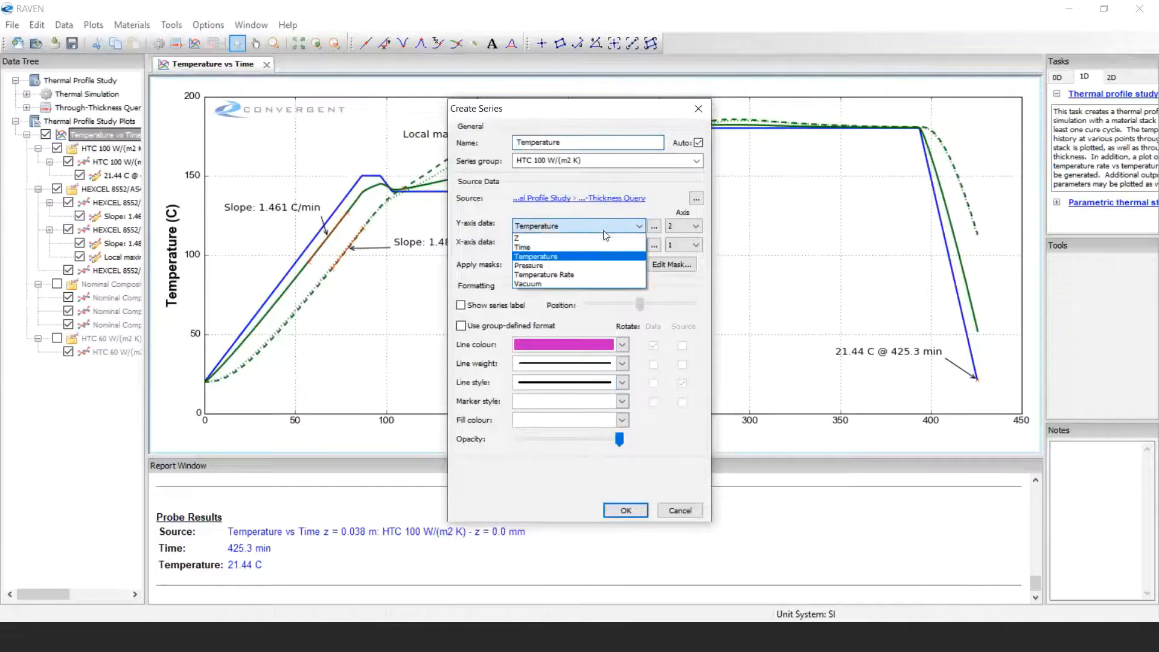
click(604, 227)
click(603, 200)
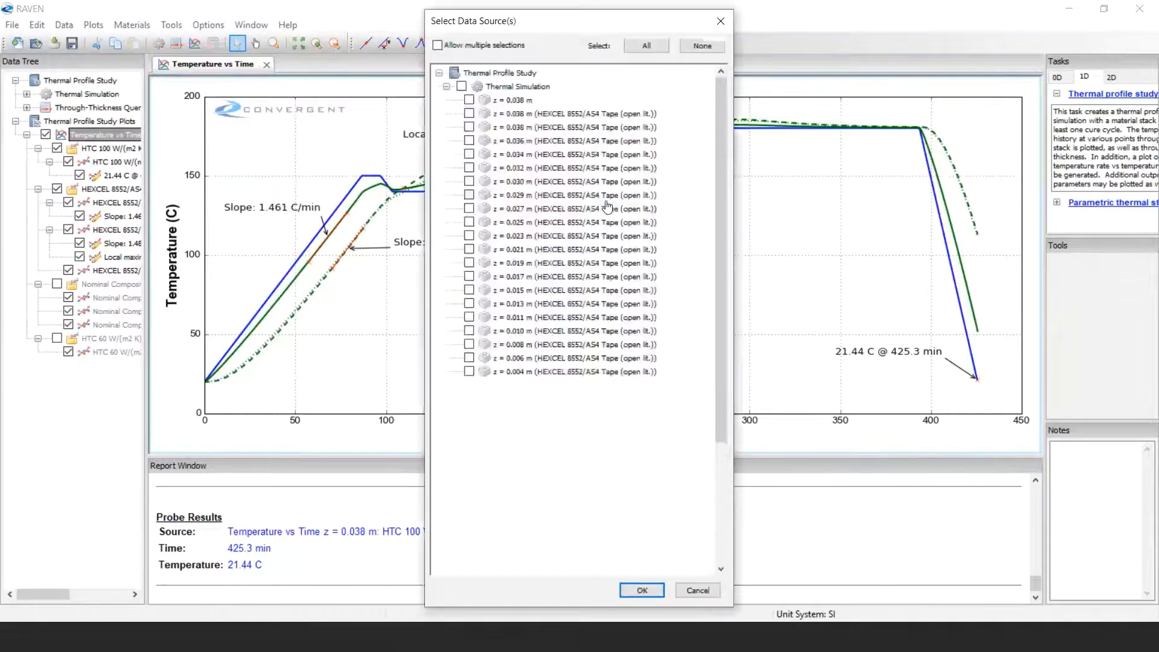
click(470, 250)
click(641, 589)
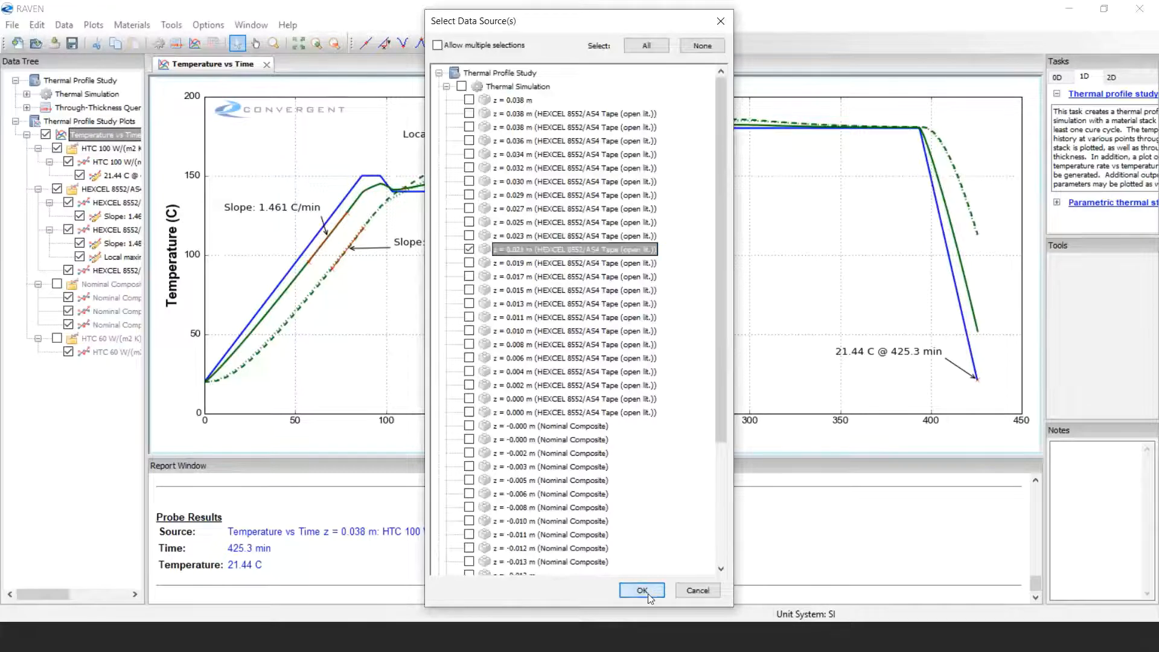
Plot Resin Viscosity against Time as the new series and switch its viscosity axis to a logarithmic scale
click(563, 226)
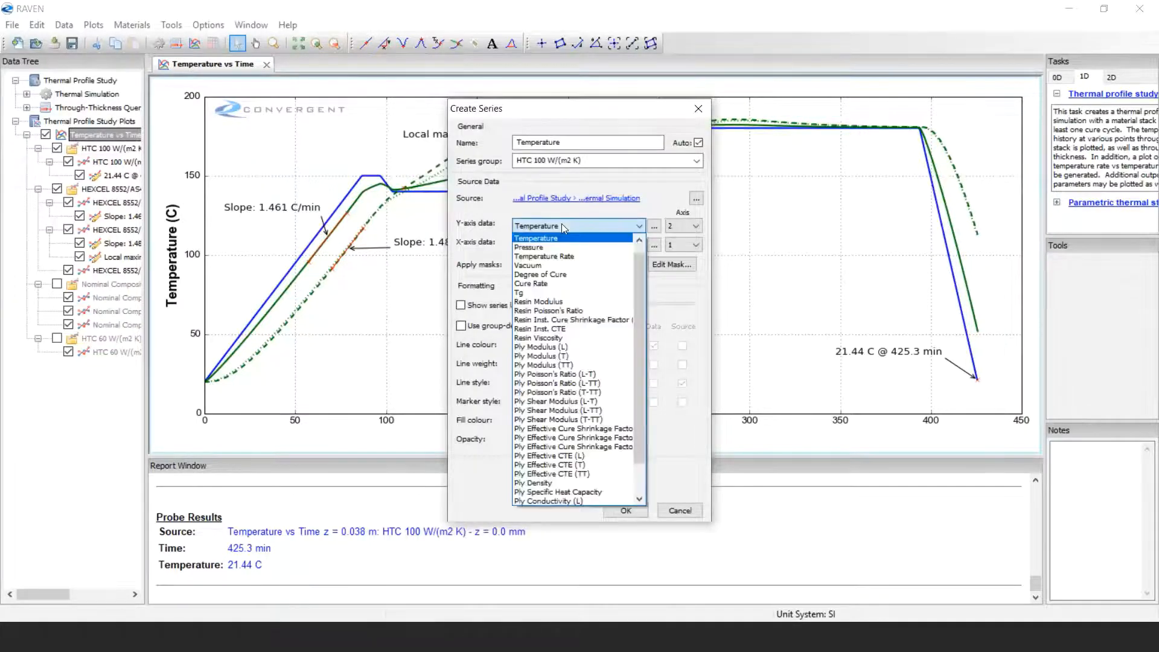
drag(640, 263, 646, 294)
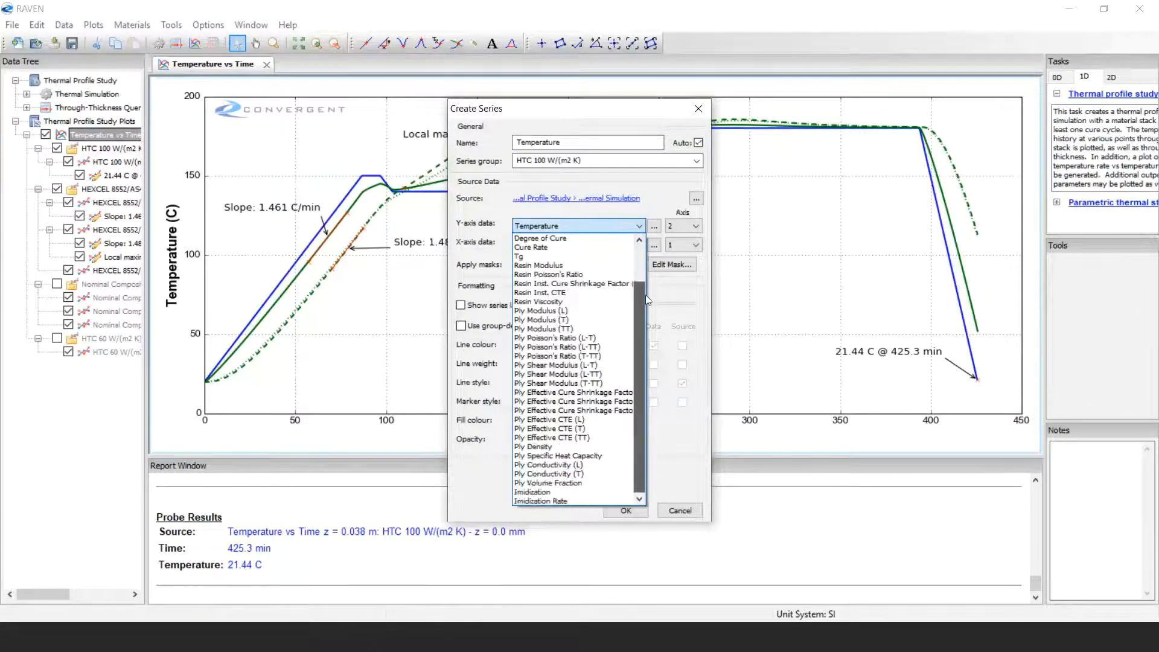
drag(640, 340, 639, 300)
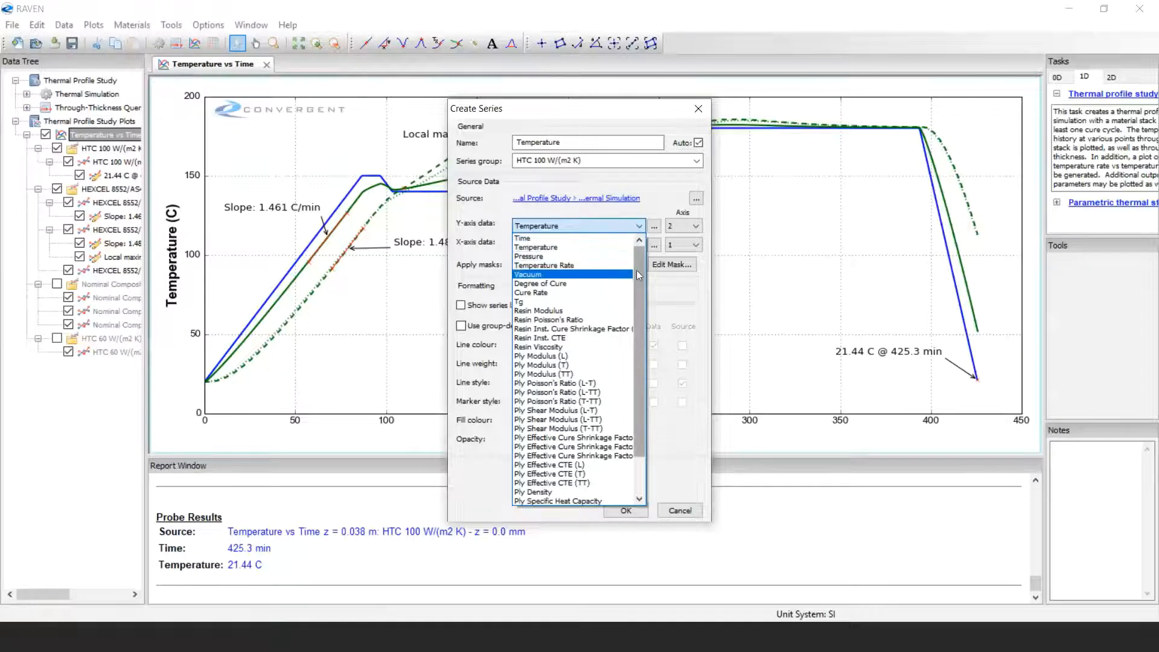
mouse_move(637, 271)
mouse_down()
mouse_move(653, 341)
mouse_move(651, 267)
mouse_up()
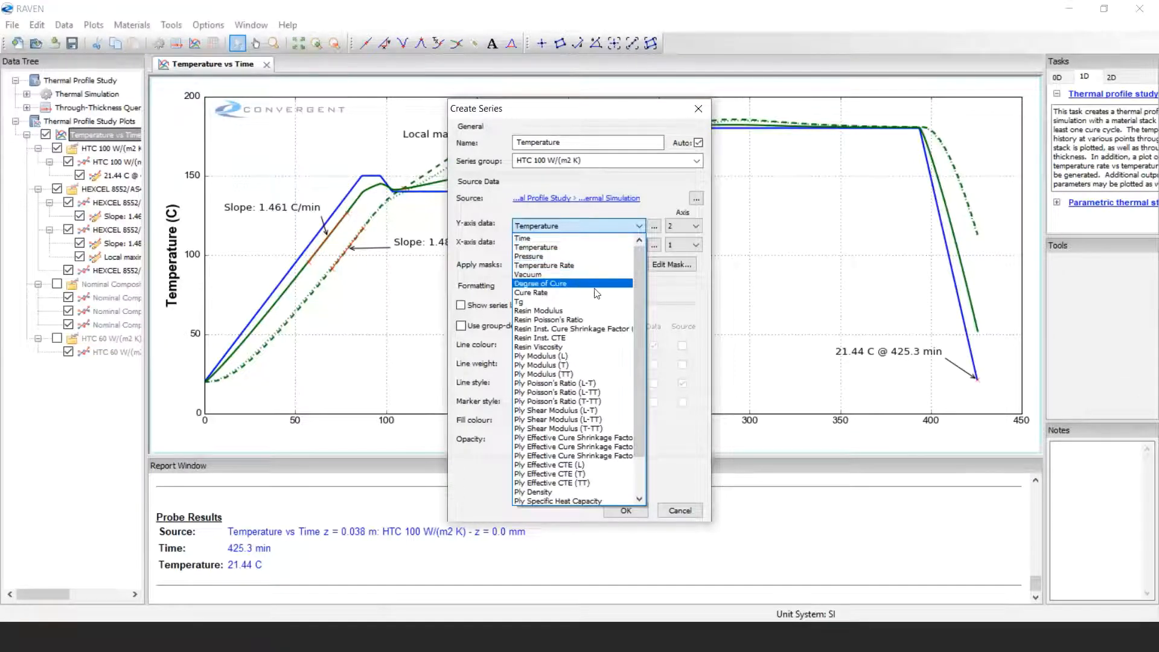
click(595, 348)
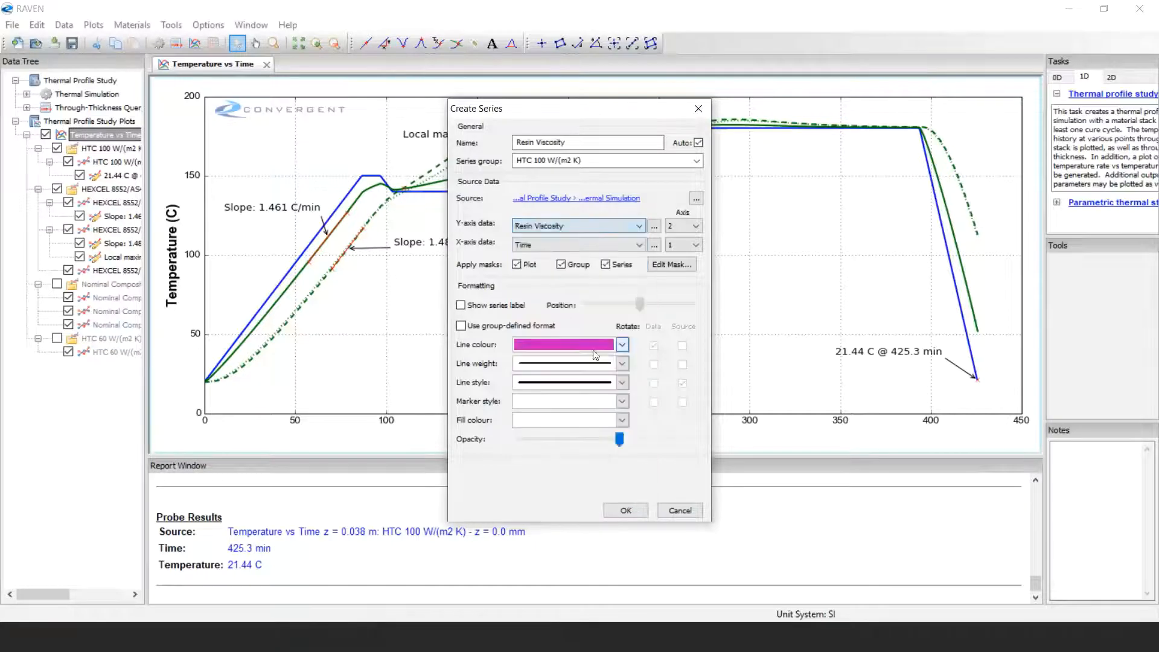
click(621, 513)
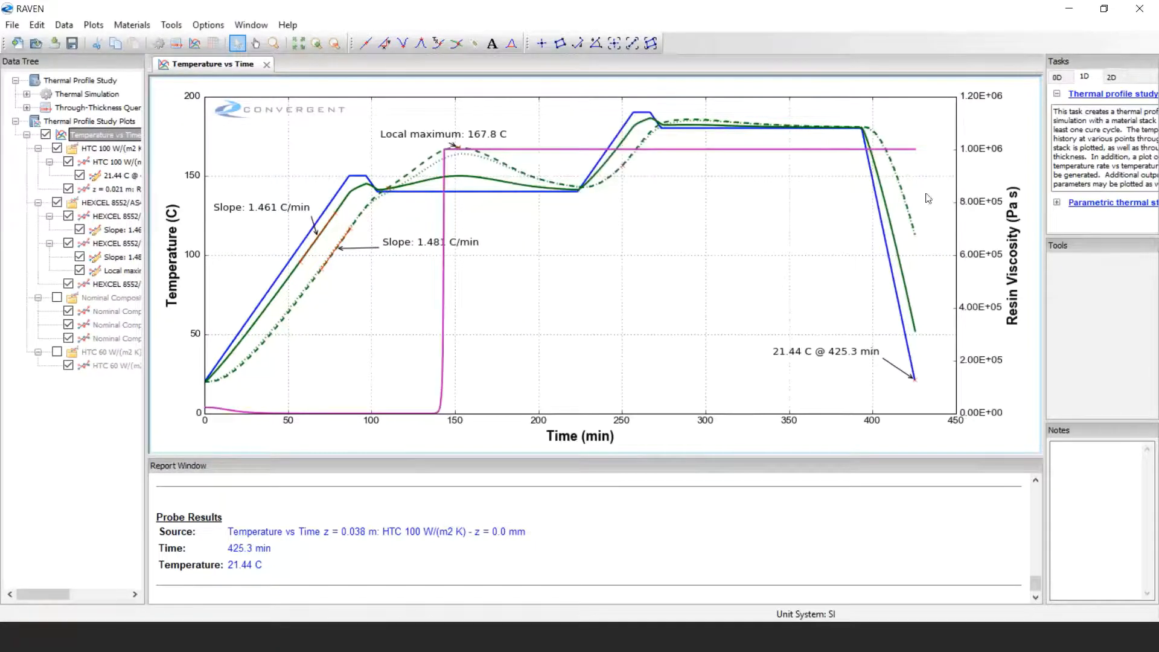
right_click(969, 201)
click(1014, 244)
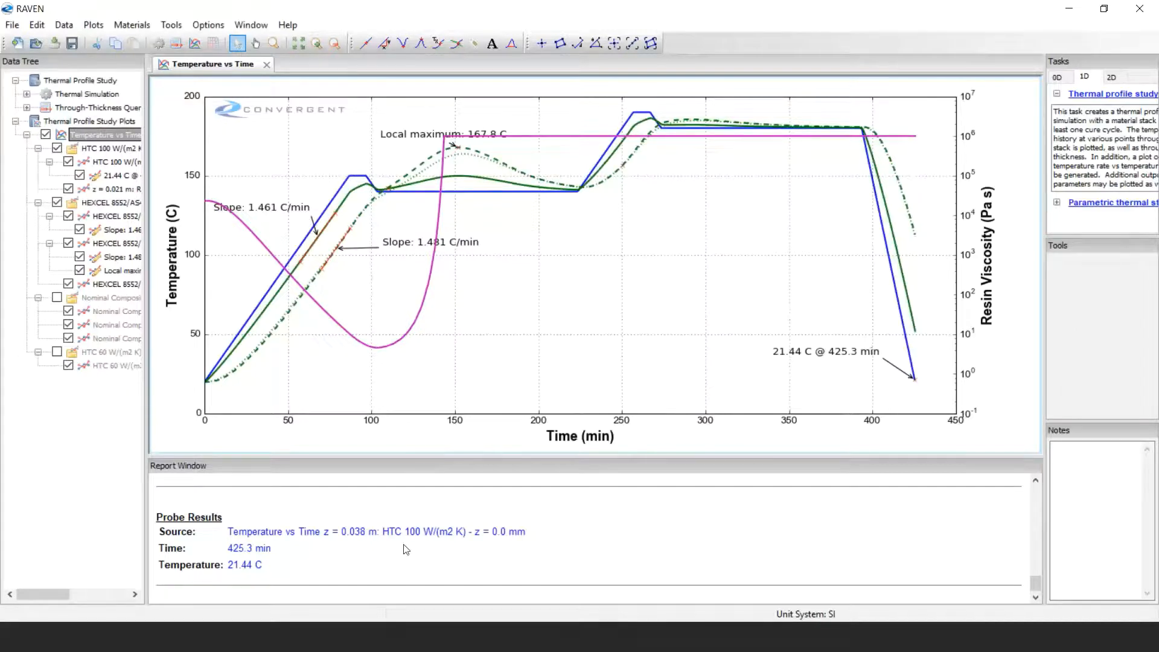
Enlarge the report area, read through the logged simulation, slope and probe results, and give the space back to the plot
drag(431, 454, 425, 268)
scroll(428, 446, up, 13)
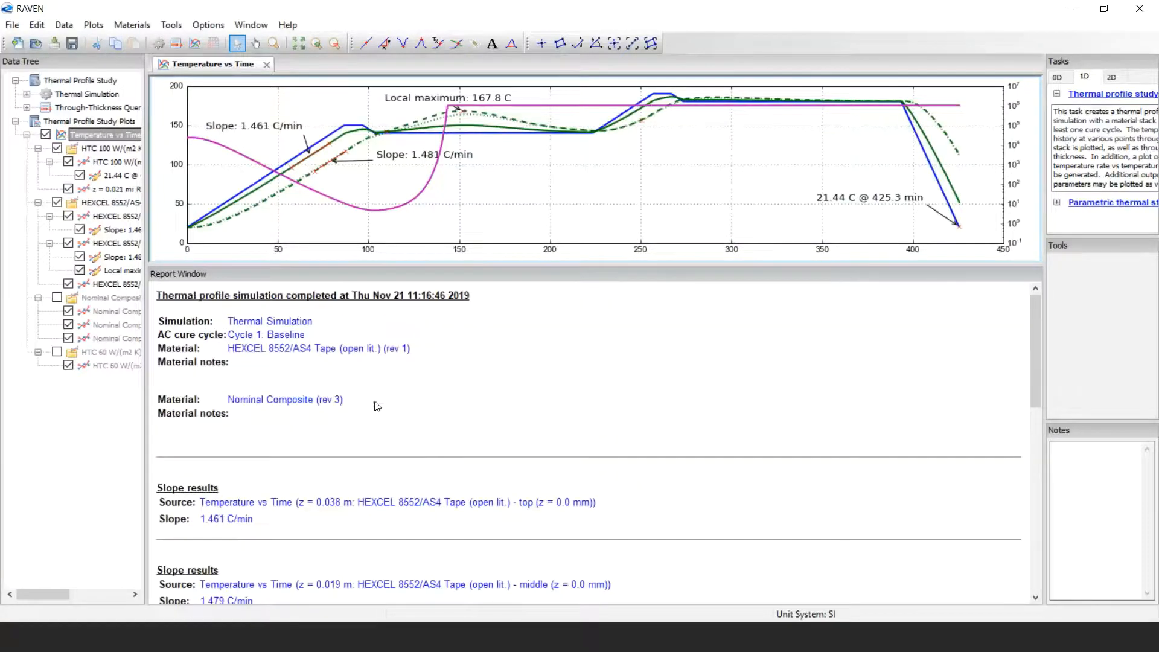
scroll(375, 403, down, 10)
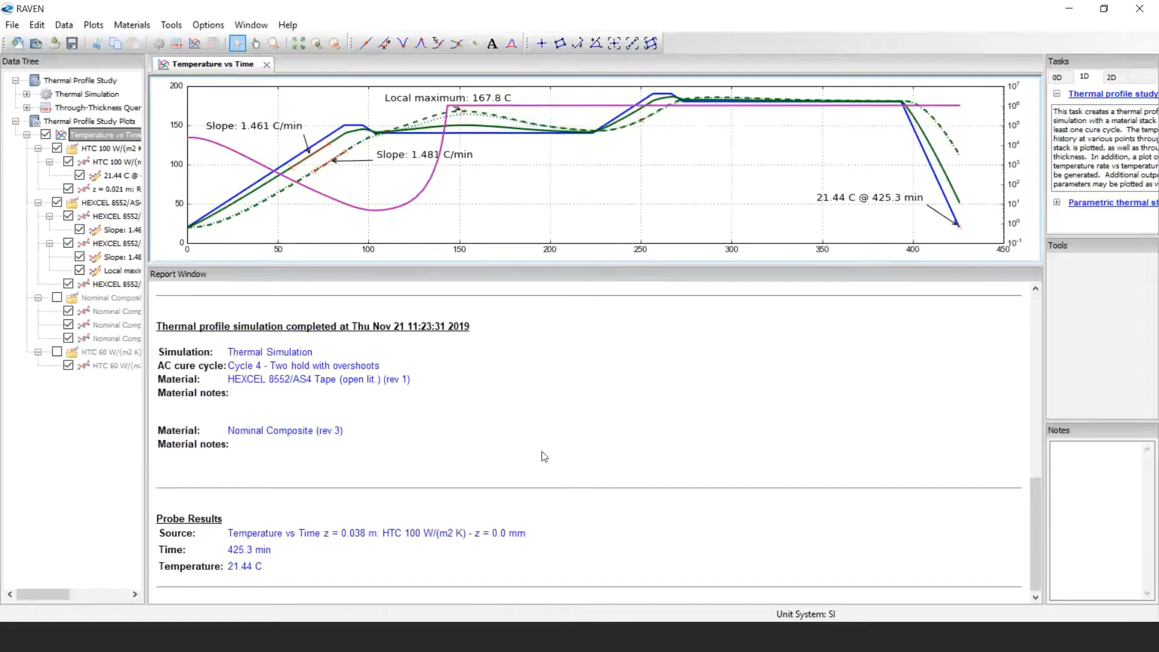
scroll(932, 503, up, 2)
scroll(934, 500, up, 8)
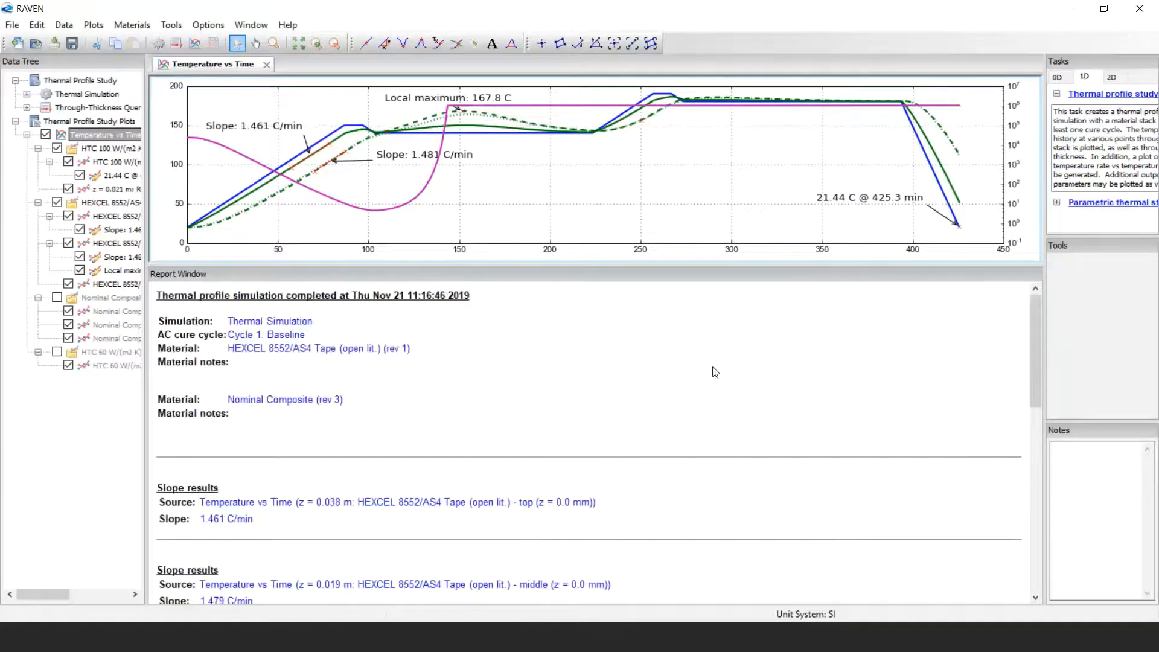
drag(602, 264, 606, 414)
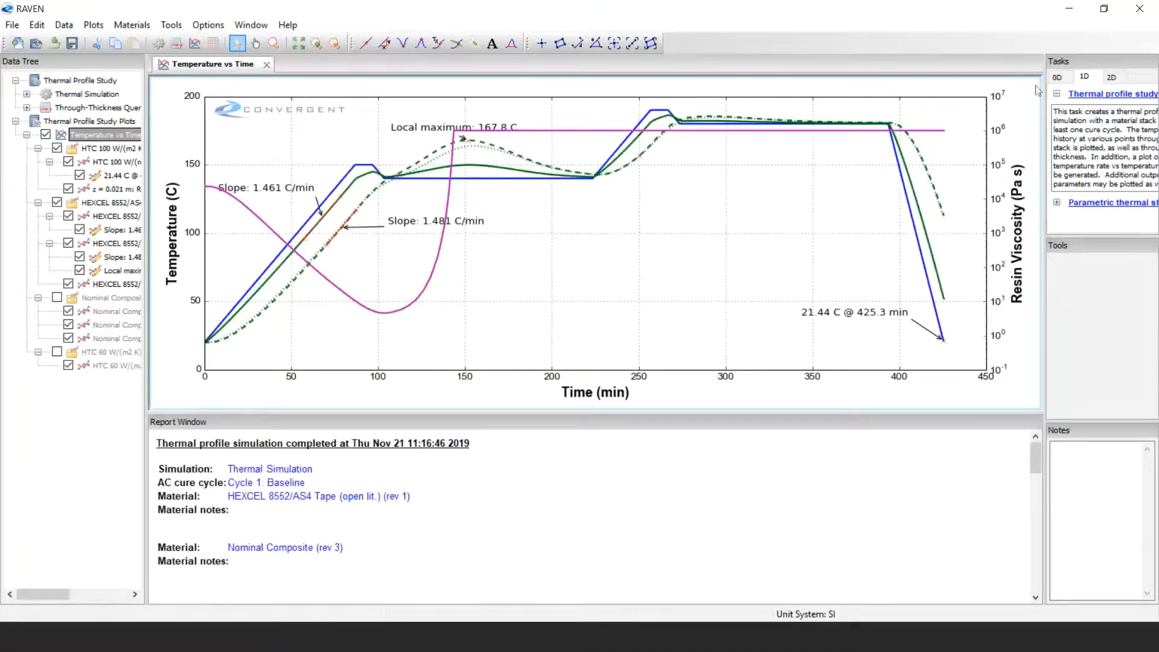
Start a new basic 0D simulation with HEXCEL 8552/AS4 Tape (open lit.) as the composite material
click(1057, 78)
click(1080, 95)
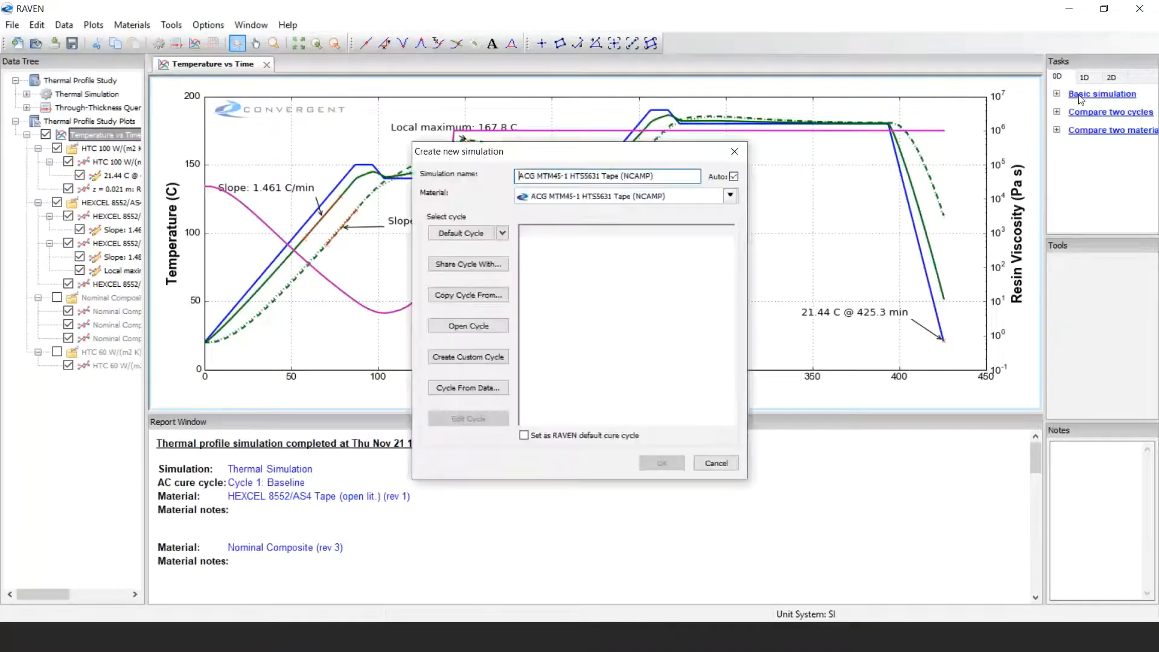
click(730, 196)
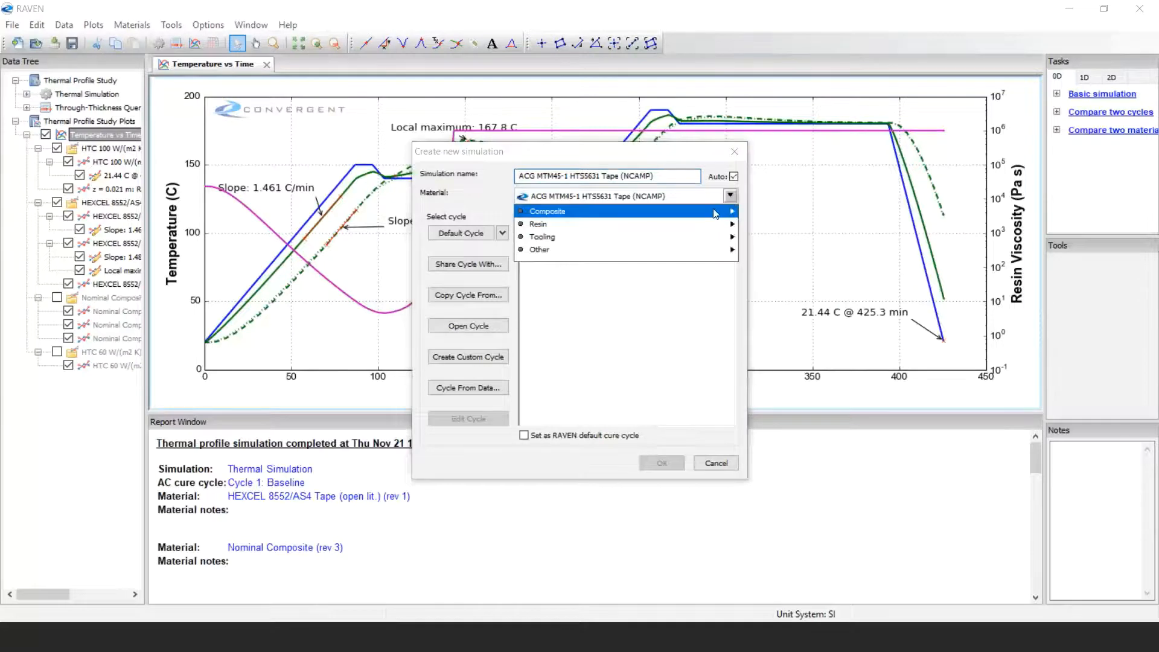
mouse_move(716, 213)
drag(912, 230, 911, 261)
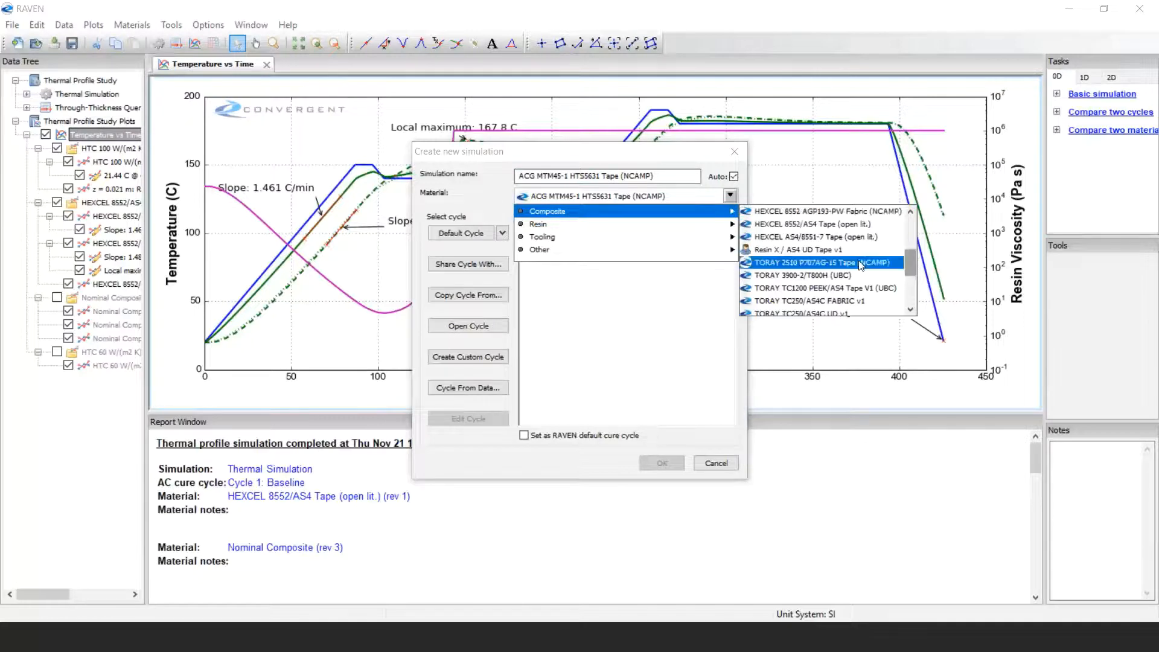
click(837, 225)
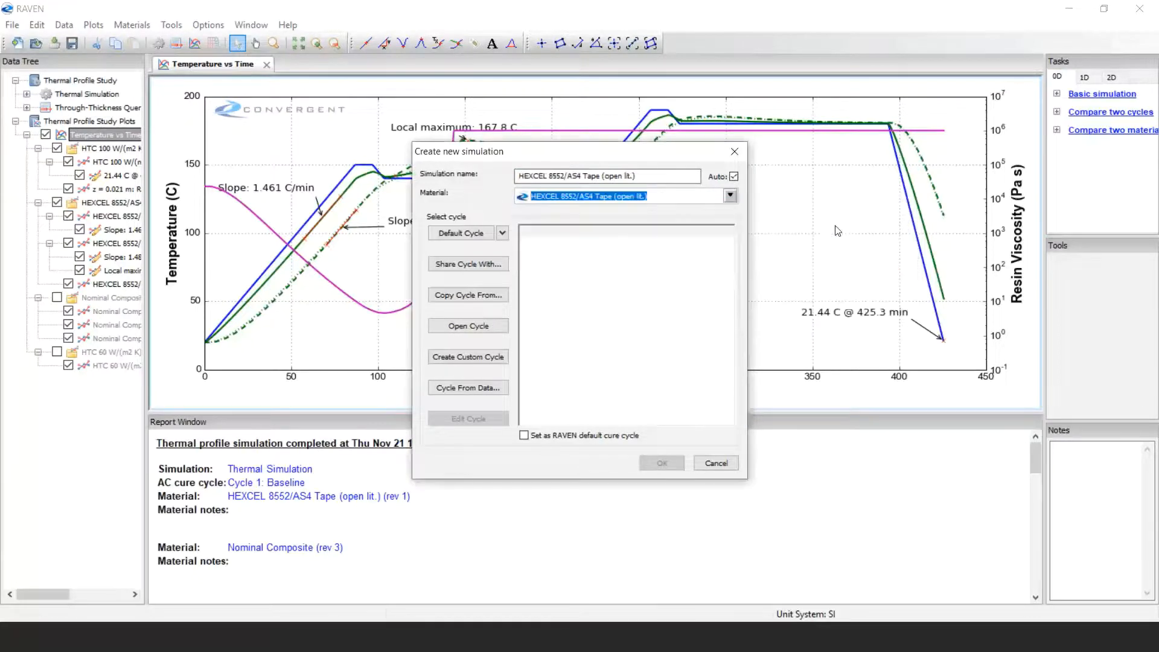
Share the Cycle 4 - Two hold with overshoots cure cycle with the basic simulation and run it
click(466, 266)
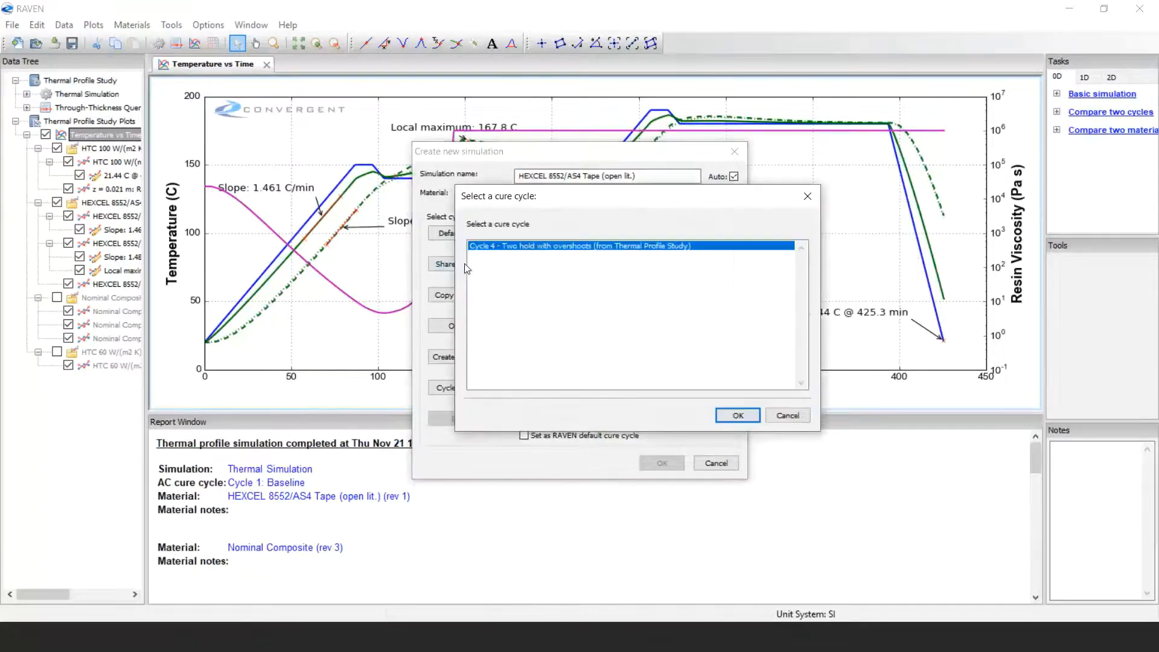
click(733, 416)
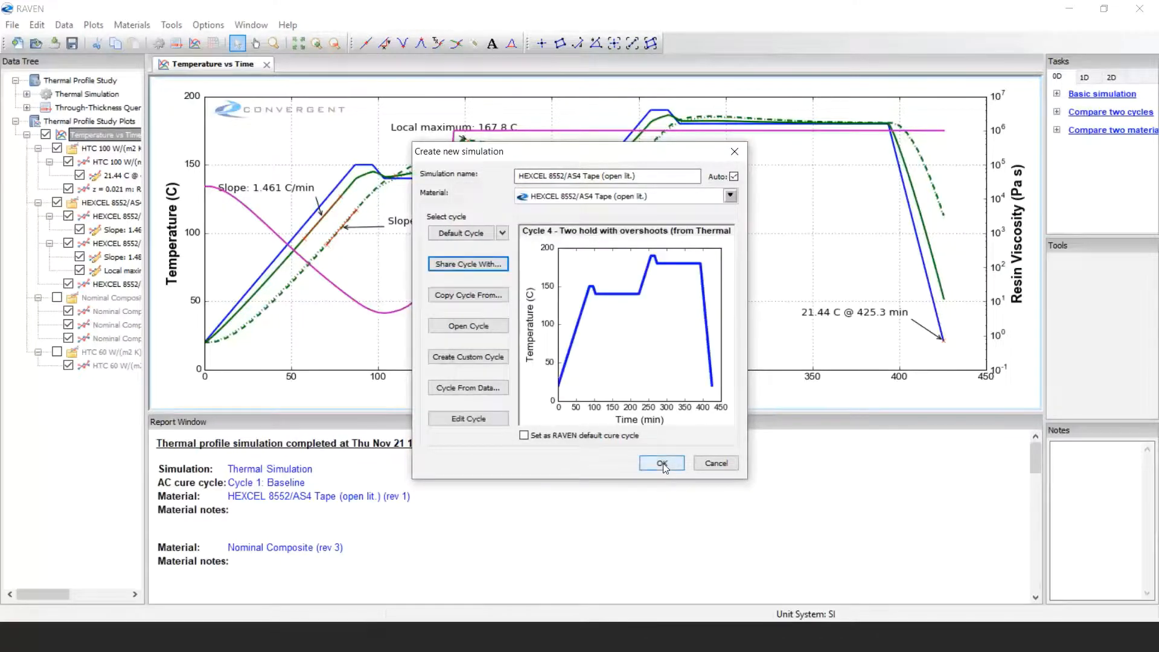
click(662, 463)
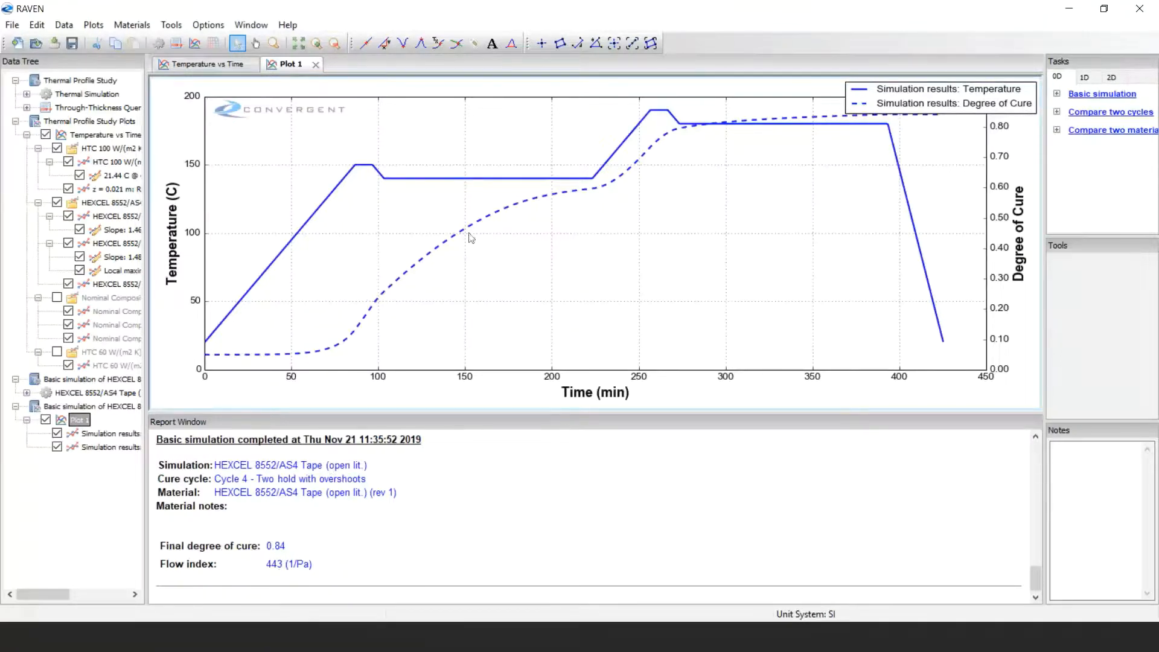
Add a Resin Flow Index versus Time series to Plot 1 and move the legend to the empty area below the curves
right_click(573, 242)
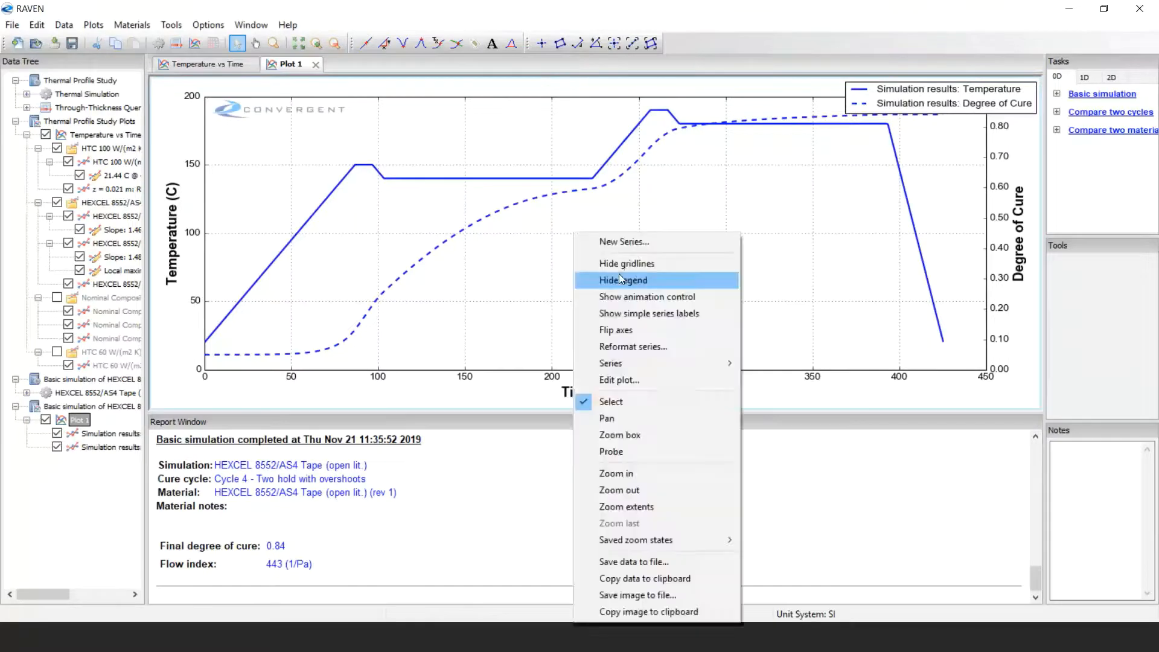
click(628, 242)
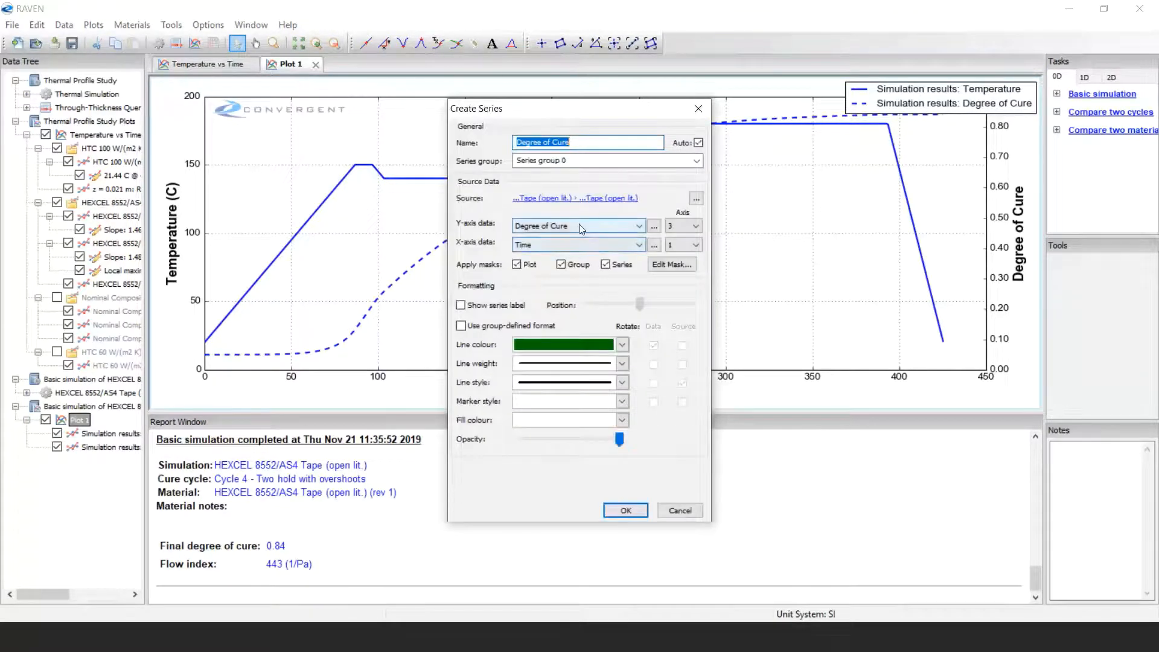
click(579, 226)
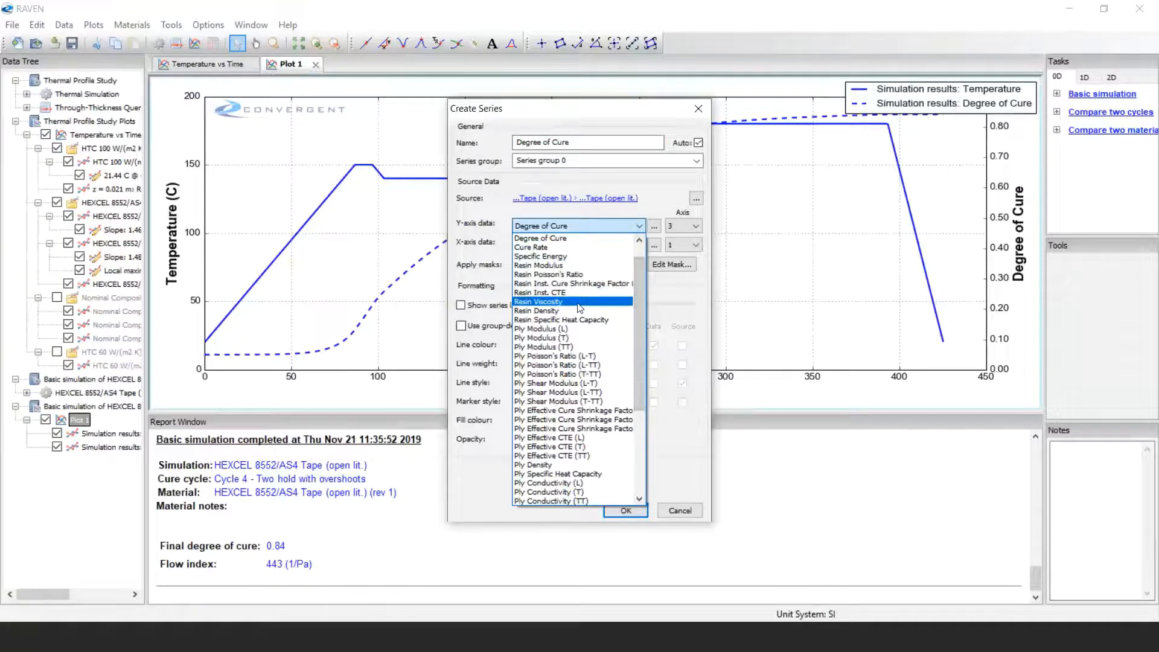
drag(640, 302, 651, 377)
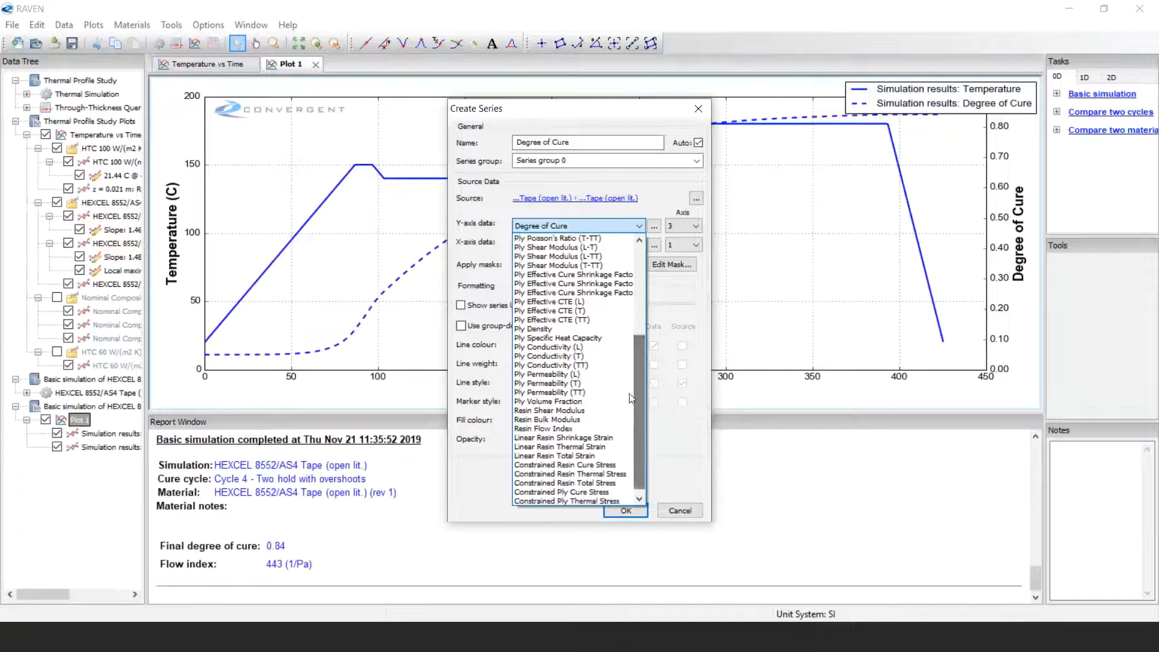
click(590, 429)
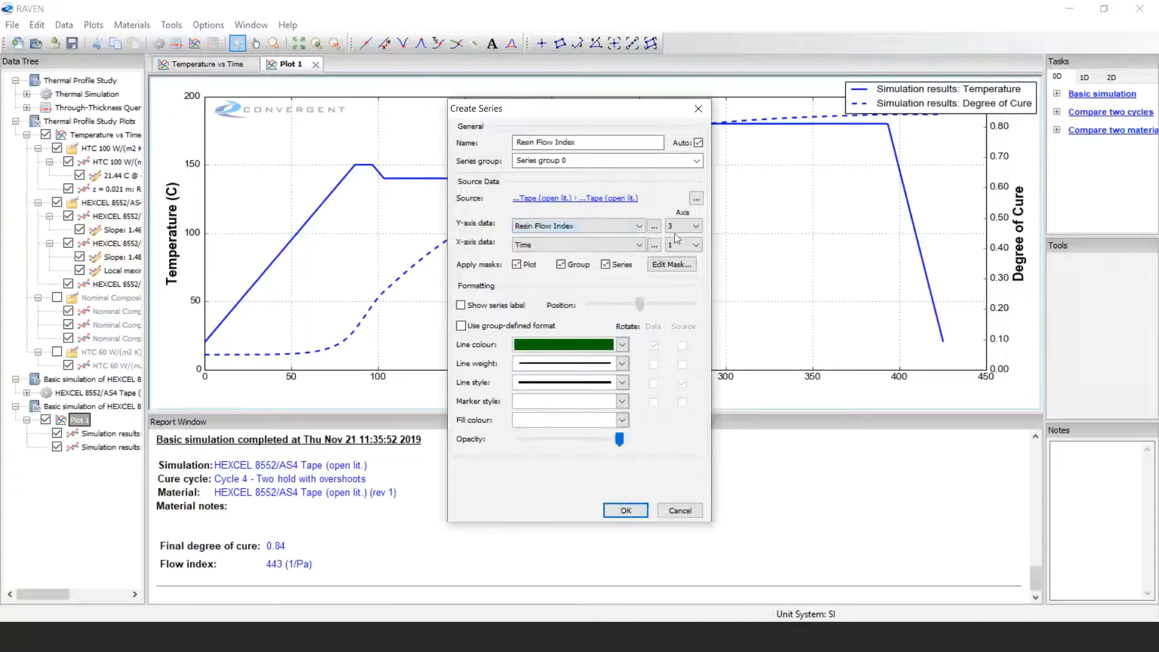
click(622, 511)
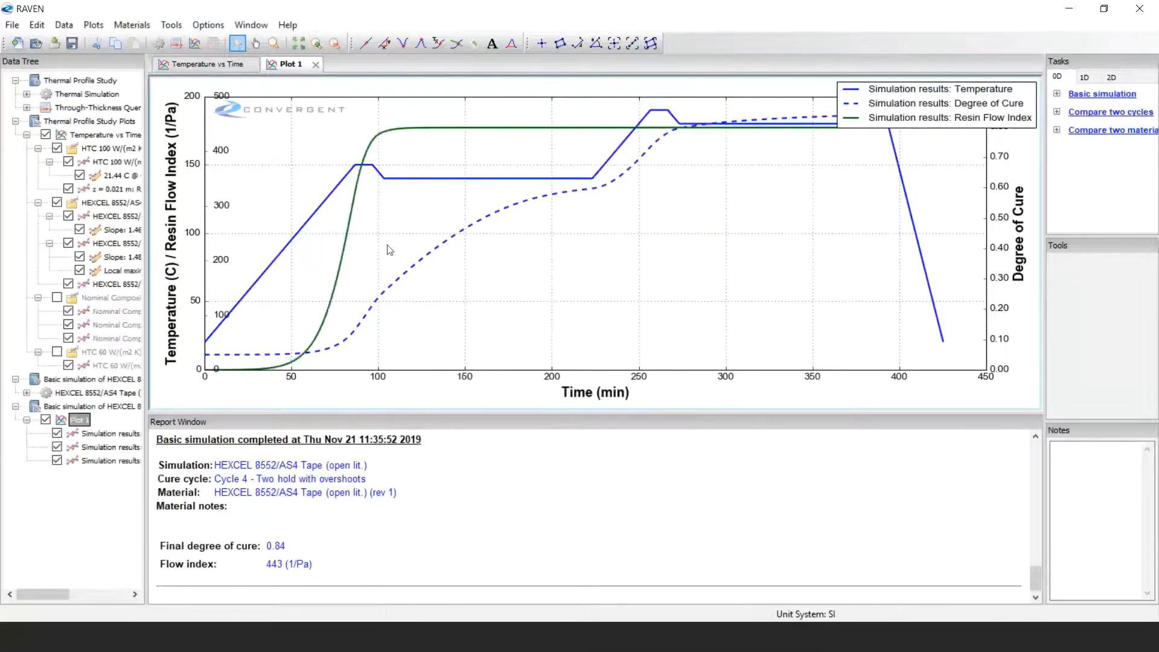
drag(878, 109, 742, 292)
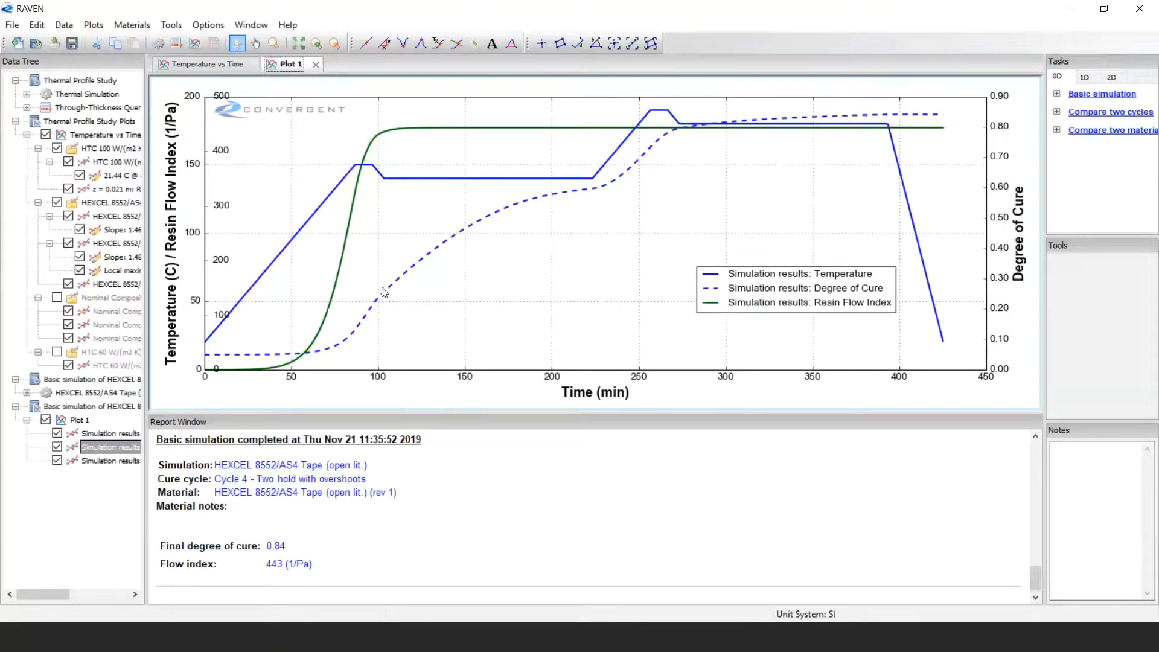
Review the Temperature vs Time plot, then probe the end of Plot 1's Degree of Cure curve and place its annotation below the curve
click(229, 67)
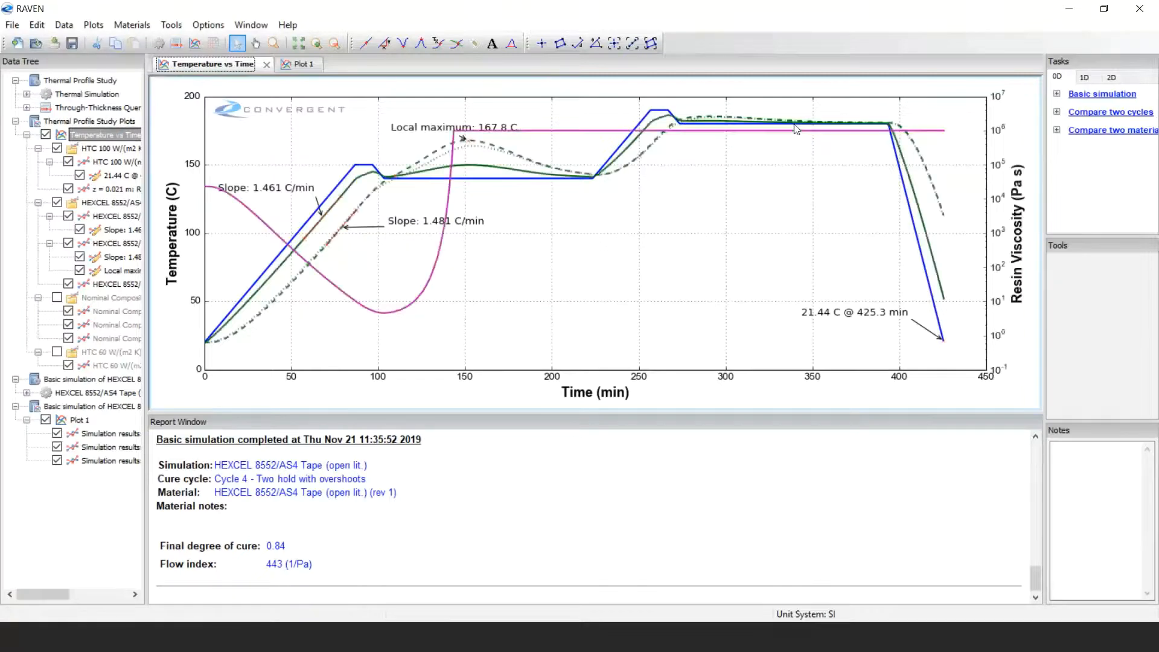
click(287, 63)
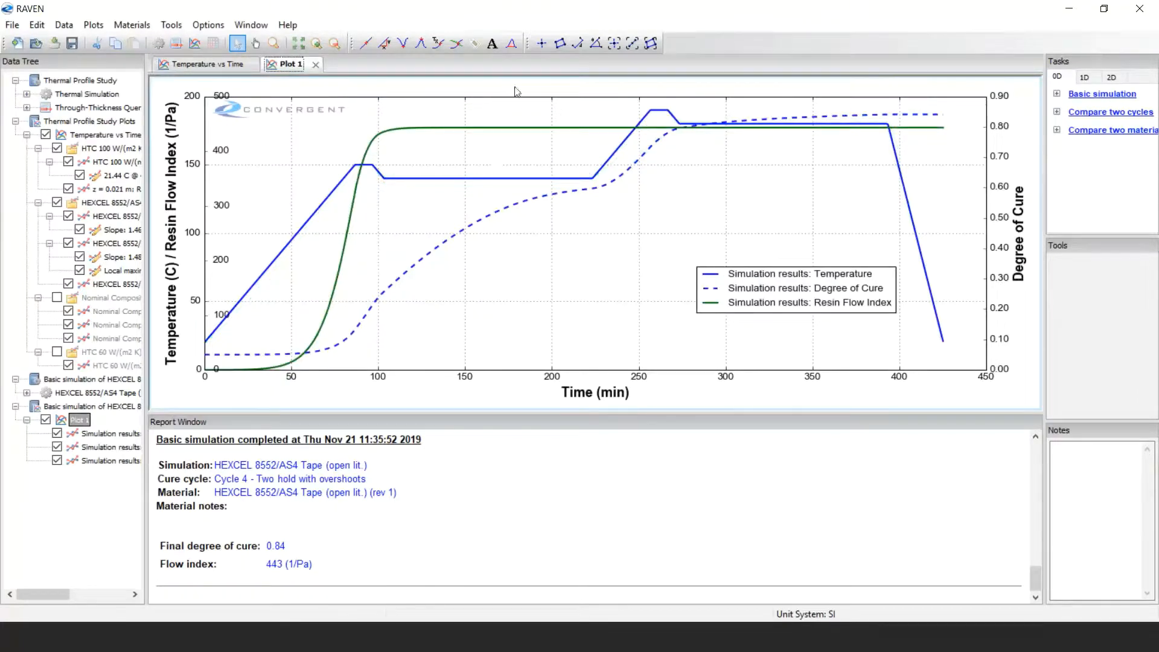
click(365, 43)
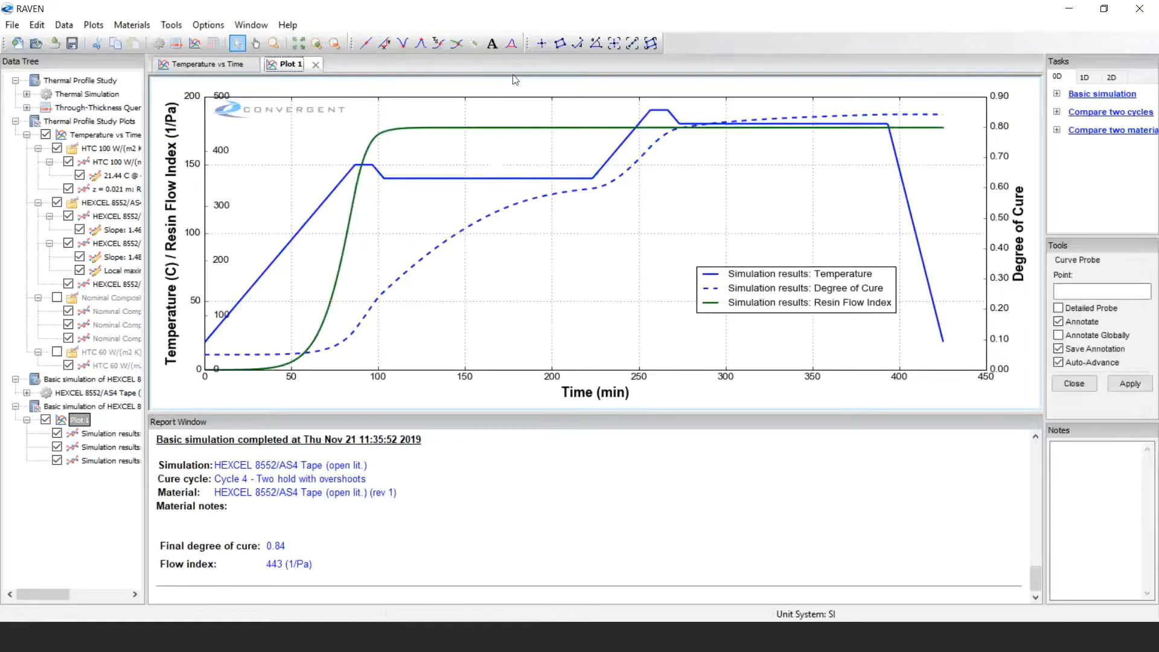
click(945, 114)
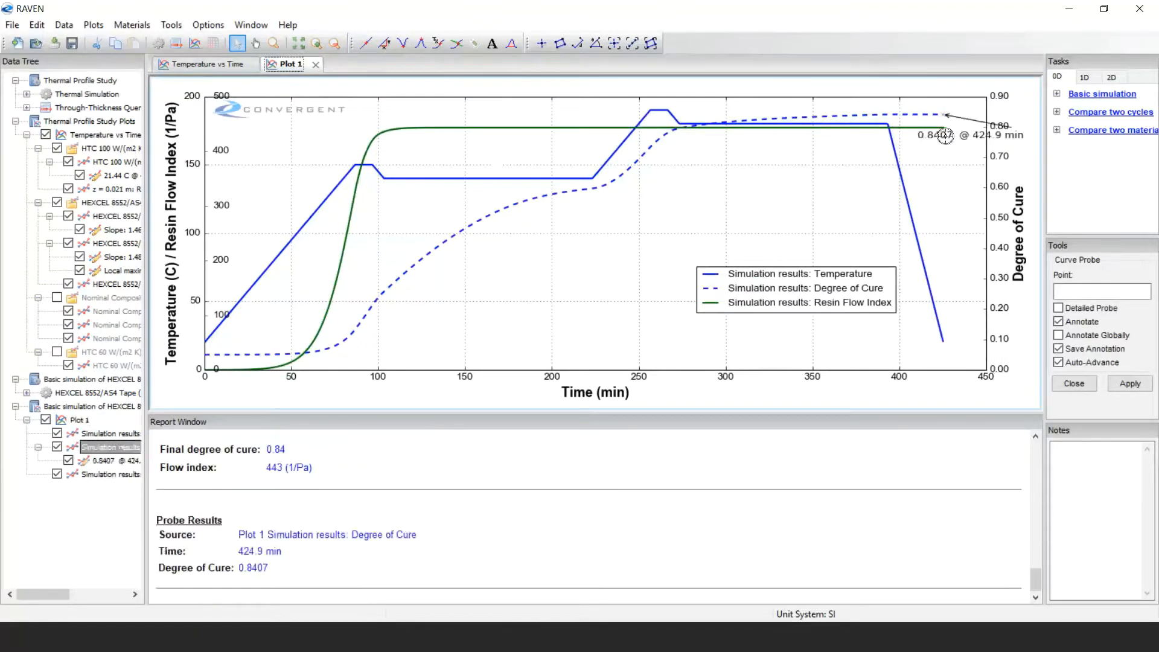
drag(945, 134, 776, 186)
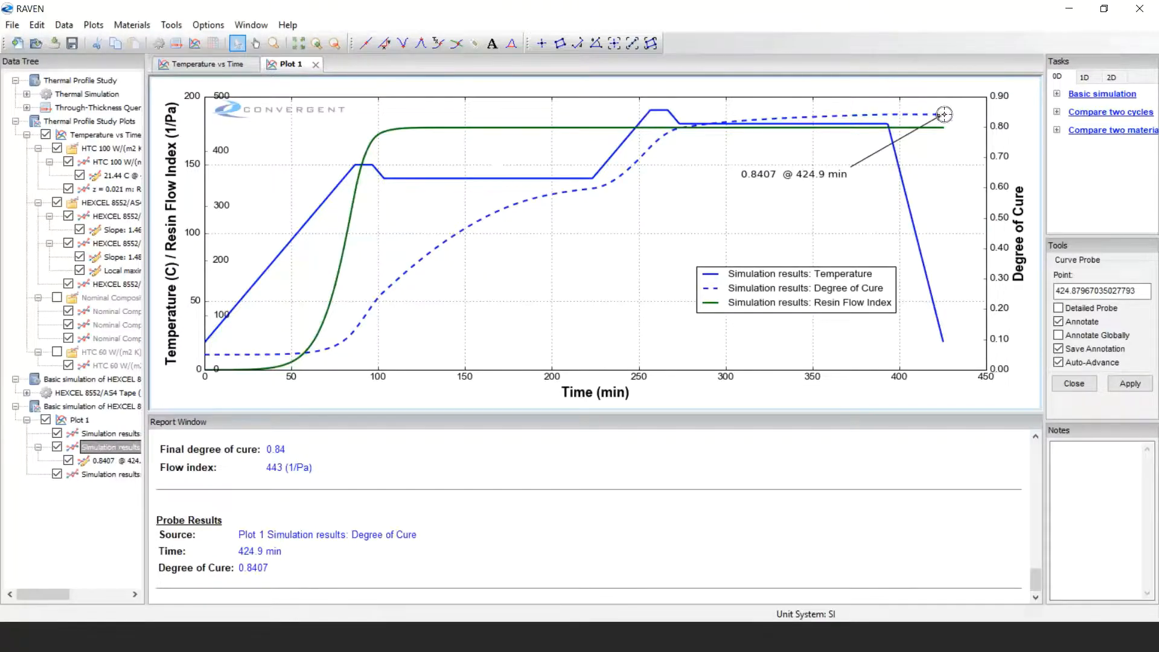
drag(761, 177, 746, 182)
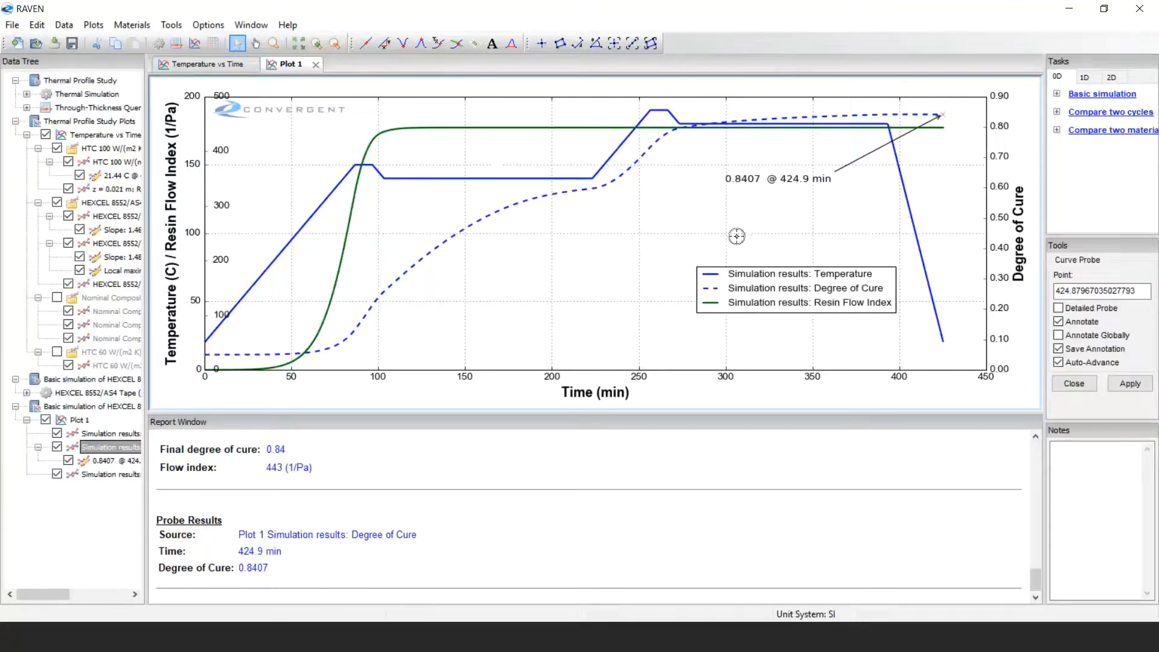
Switch to the PowerPoint slide show and go back to slide 13, Background: Thermal System
click(210, 645)
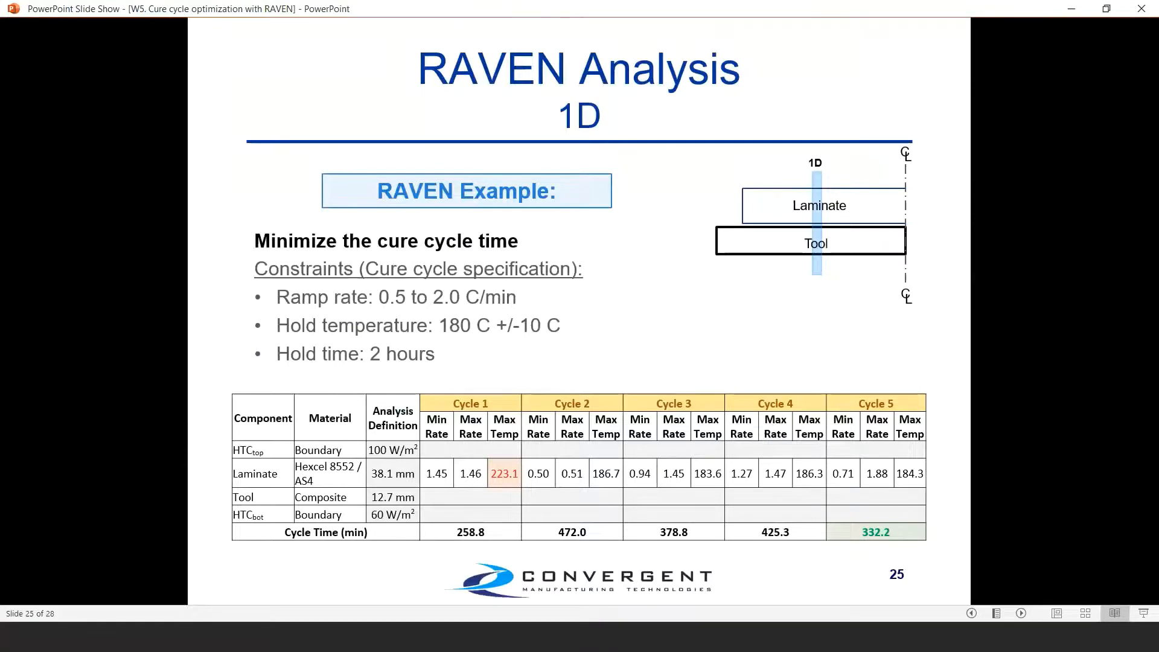
key(Left)
key(Left)
key(Left)
key(Left)
key(Left)
key(Left)
key(Left)
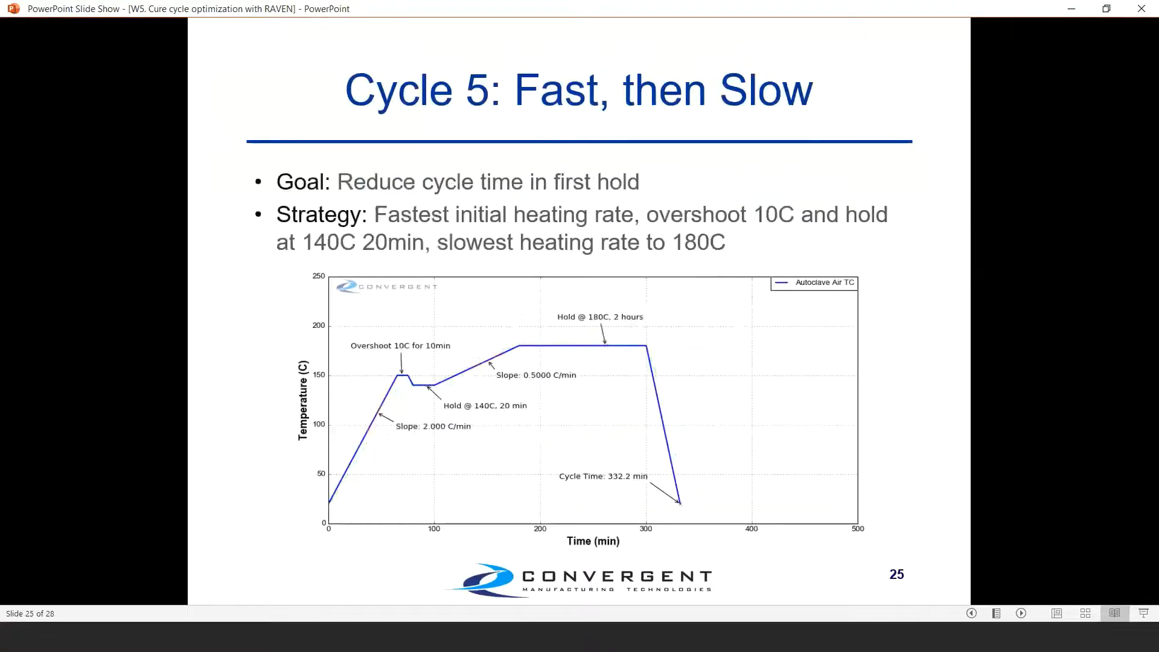
key(Left)
key(Left)
key(Left)
key(Left)
key(Left)
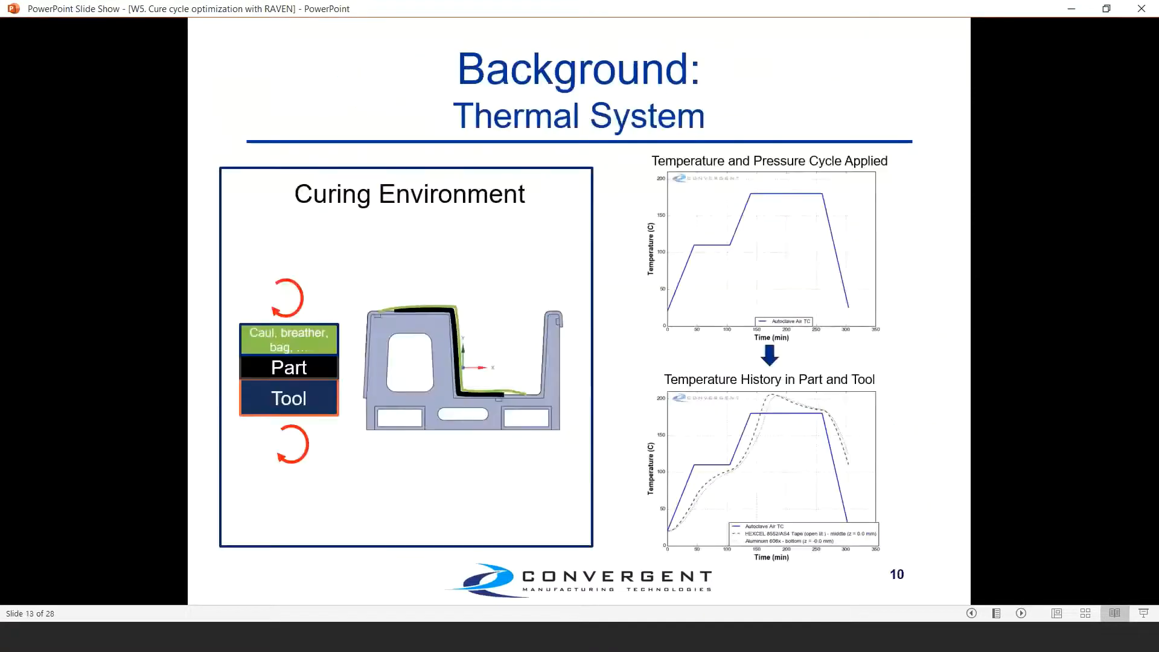